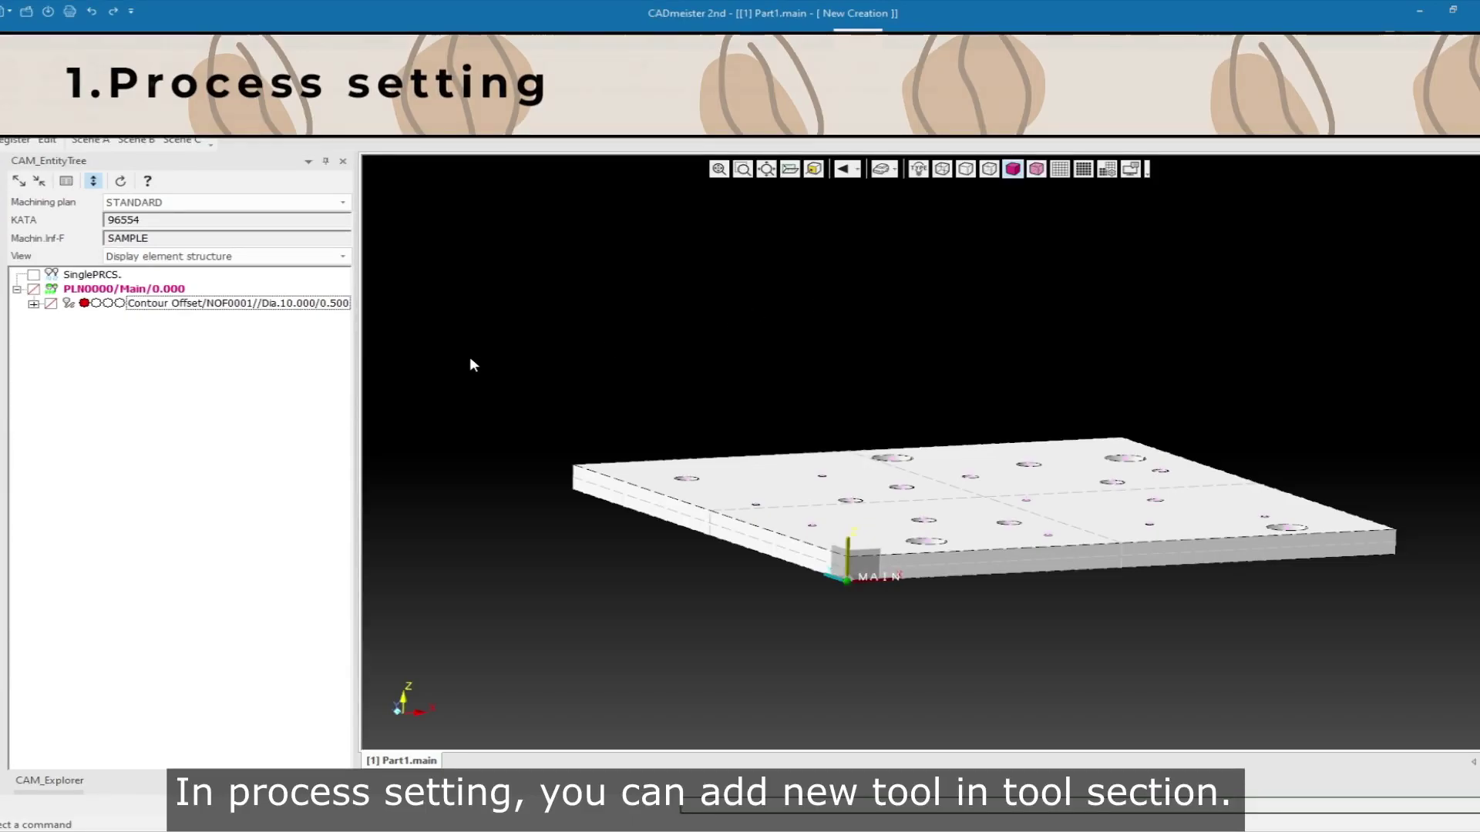
Step: Set the Contour Offset tool diameter to 16 and start defining a new tool
{"action": "left_click", "coordinate": [286, 305]}
{"action": "double_click", "coordinate": [286, 308]}
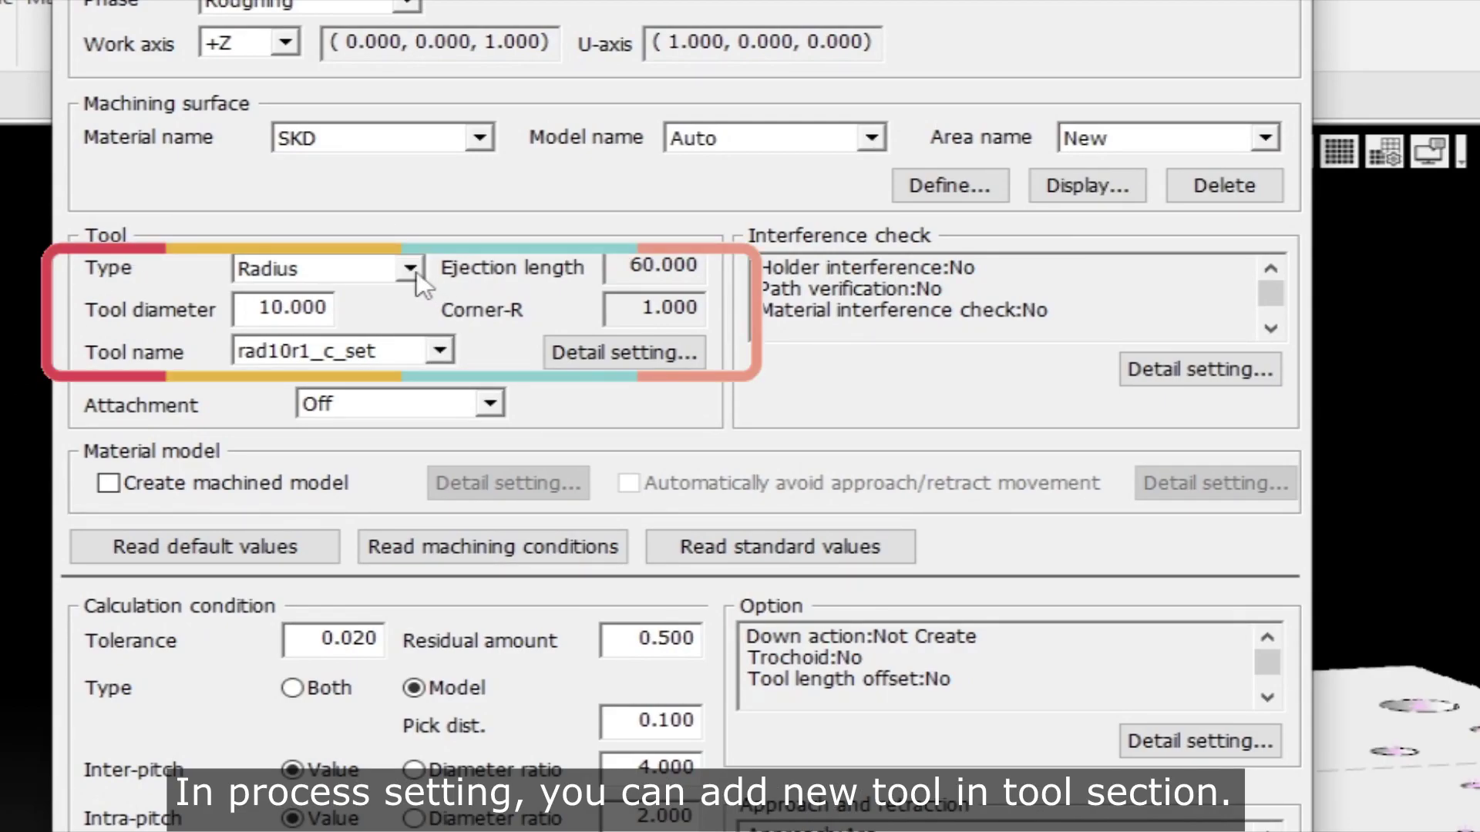
{"action": "left_click_drag", "start_coordinate": [258, 307], "coordinate": [437, 299]}
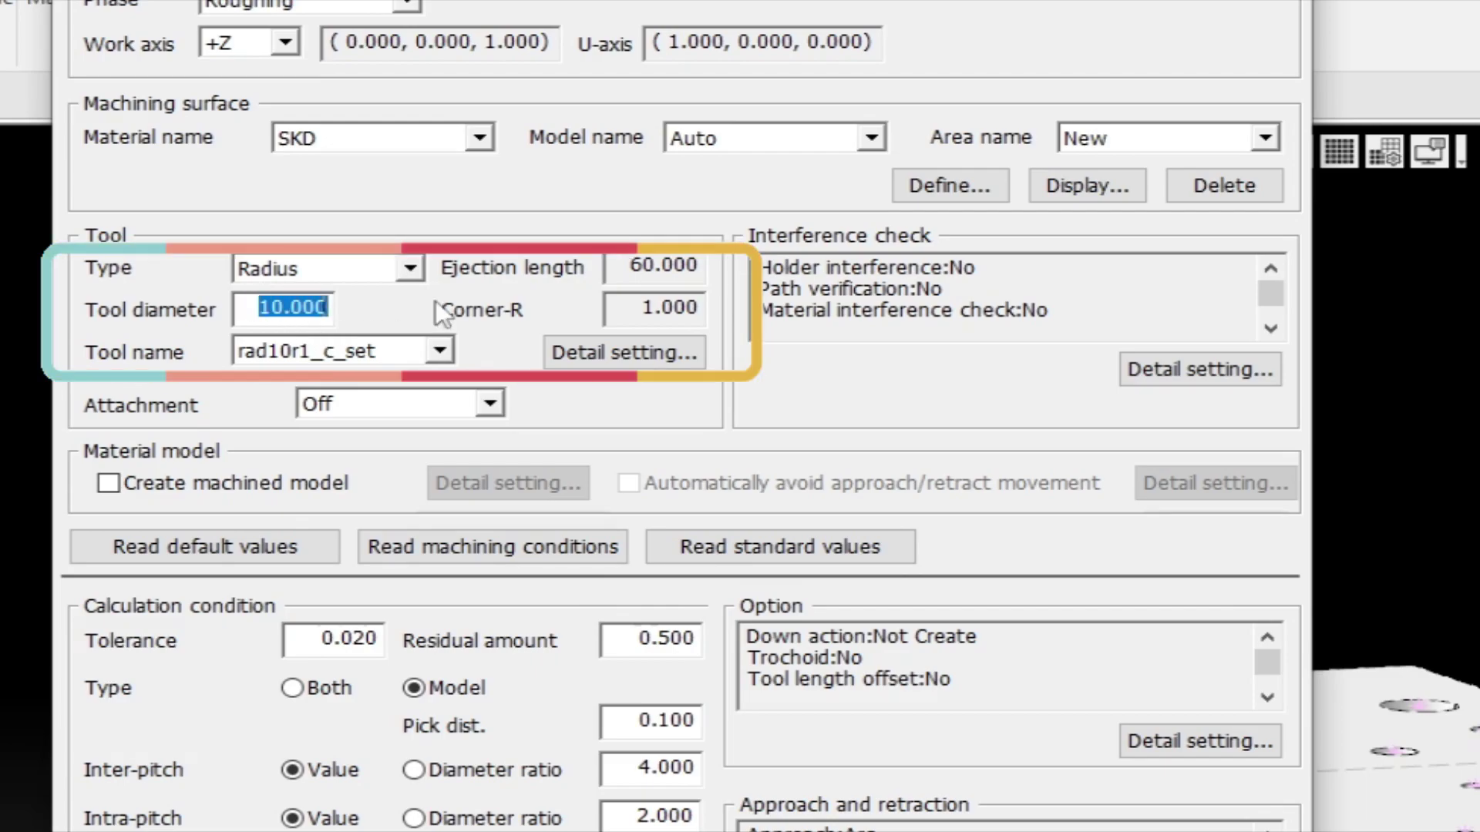
{"action": "type", "text": "16"}
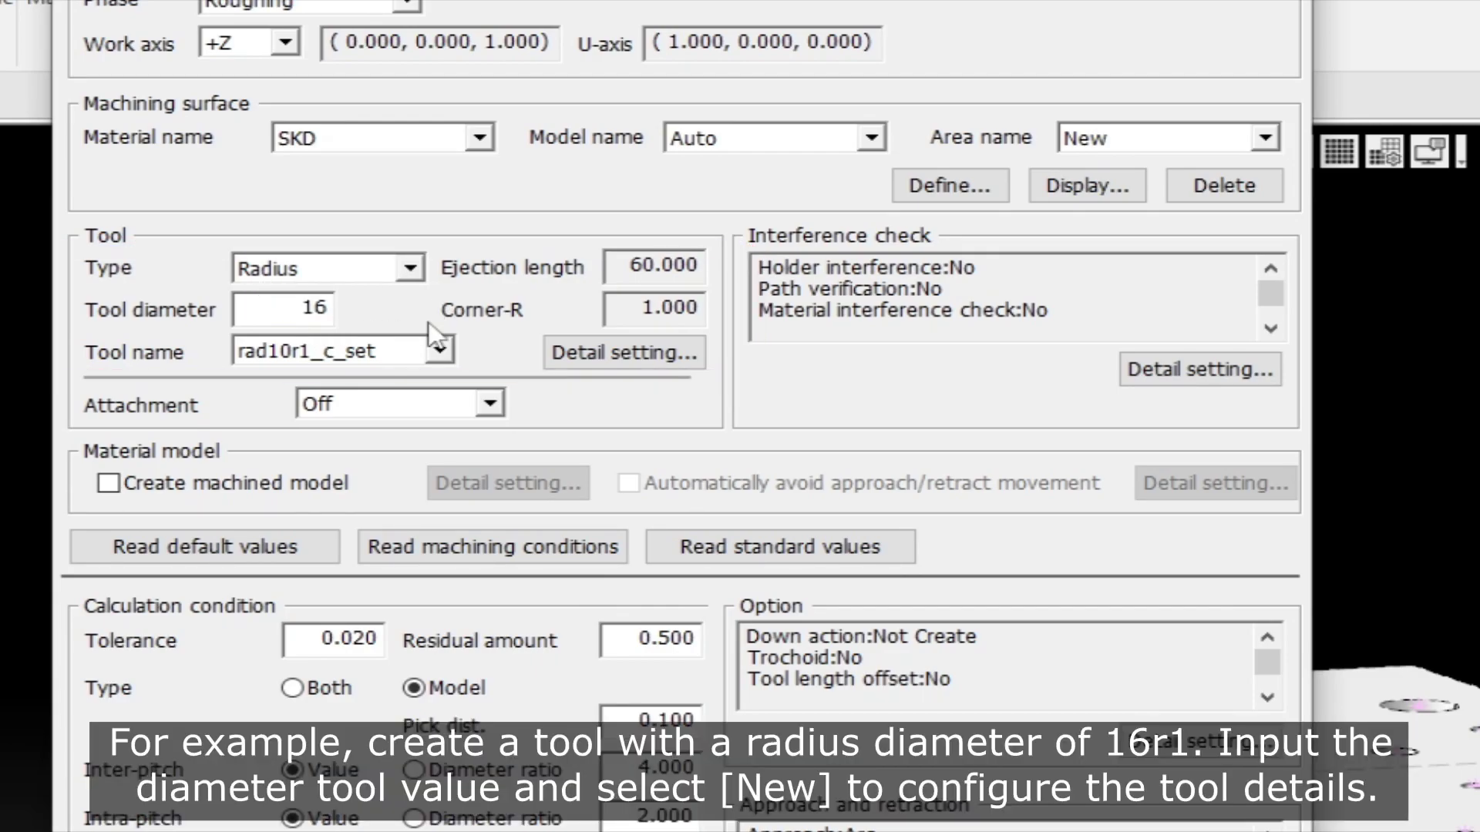
{"action": "left_click", "coordinate": [440, 351]}
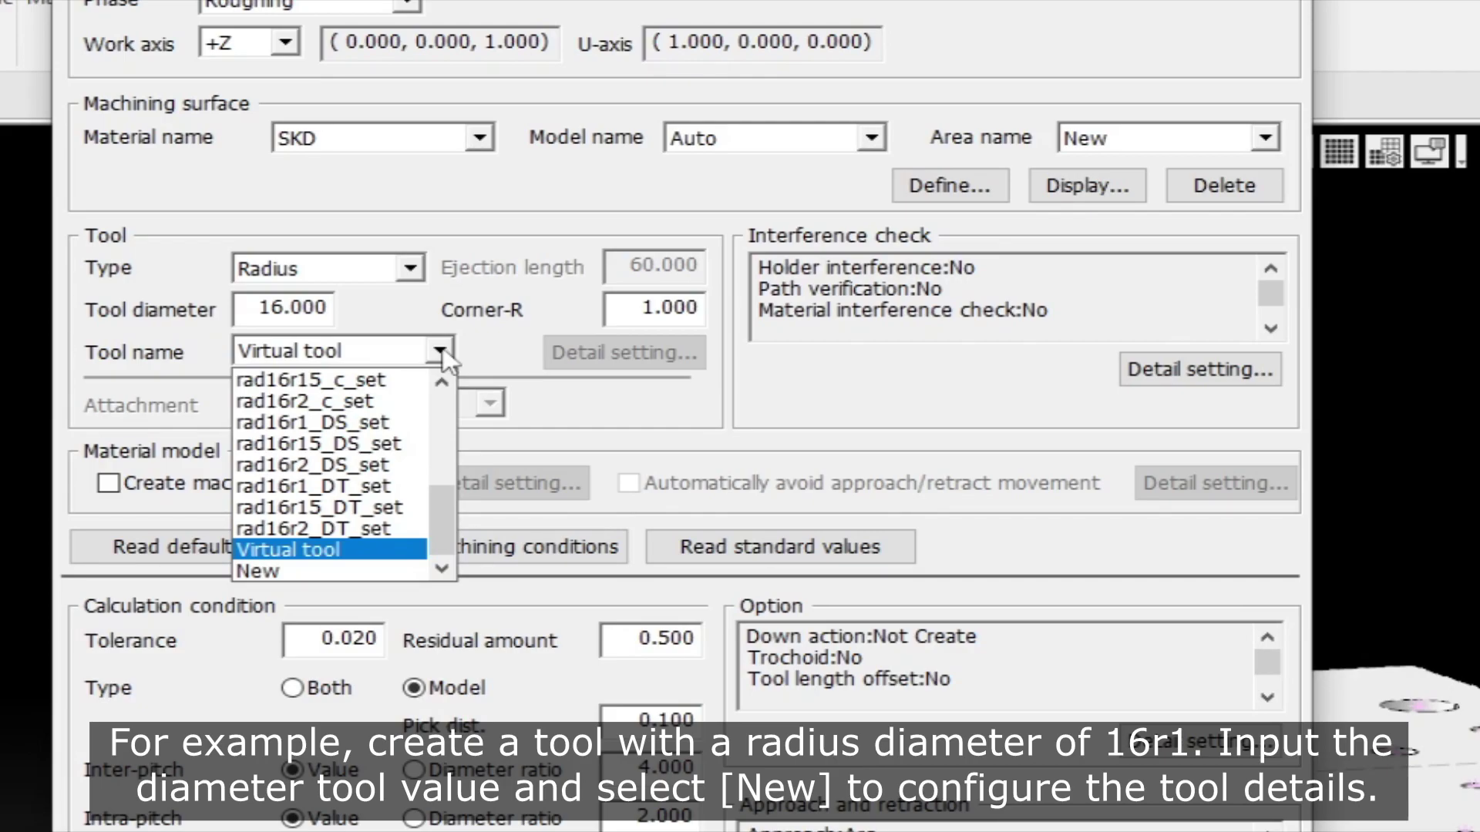
{"action": "left_click", "coordinate": [350, 571]}
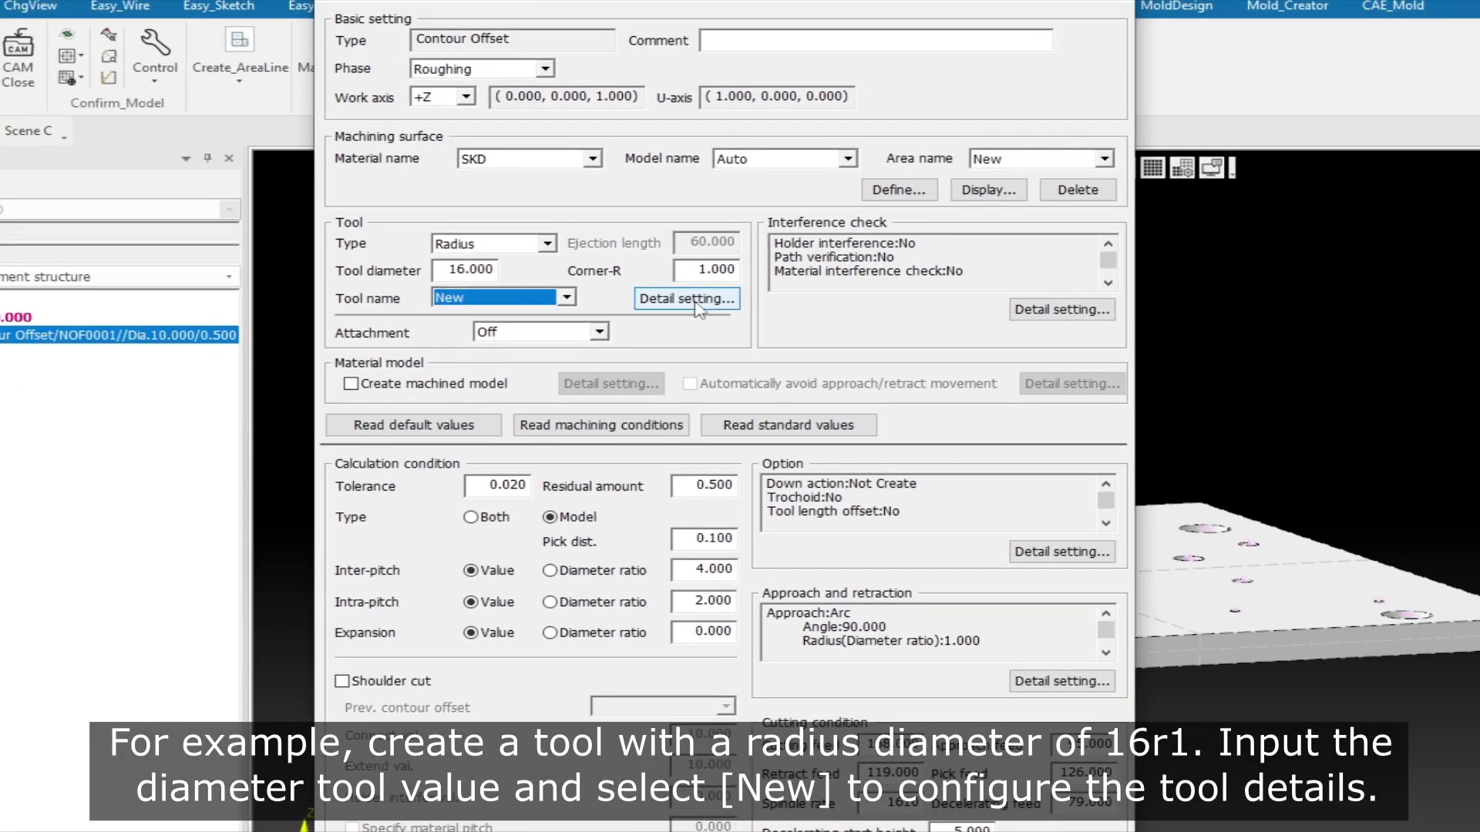
{"action": "left_click", "coordinate": [645, 365]}
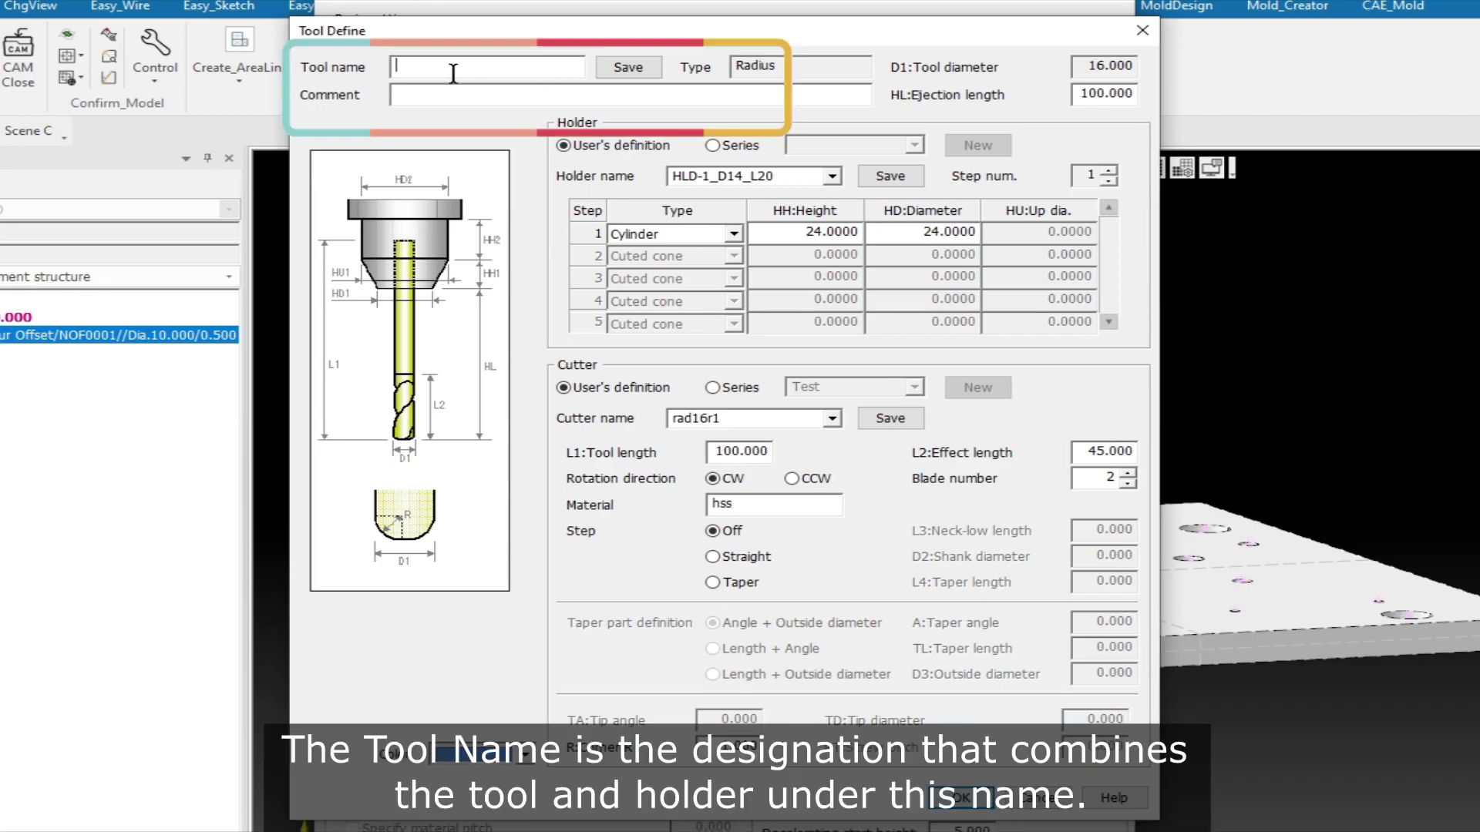
Step: Enter rad16r1test as the new tool's name in Tool Define
{"action": "type", "text": "rad"}
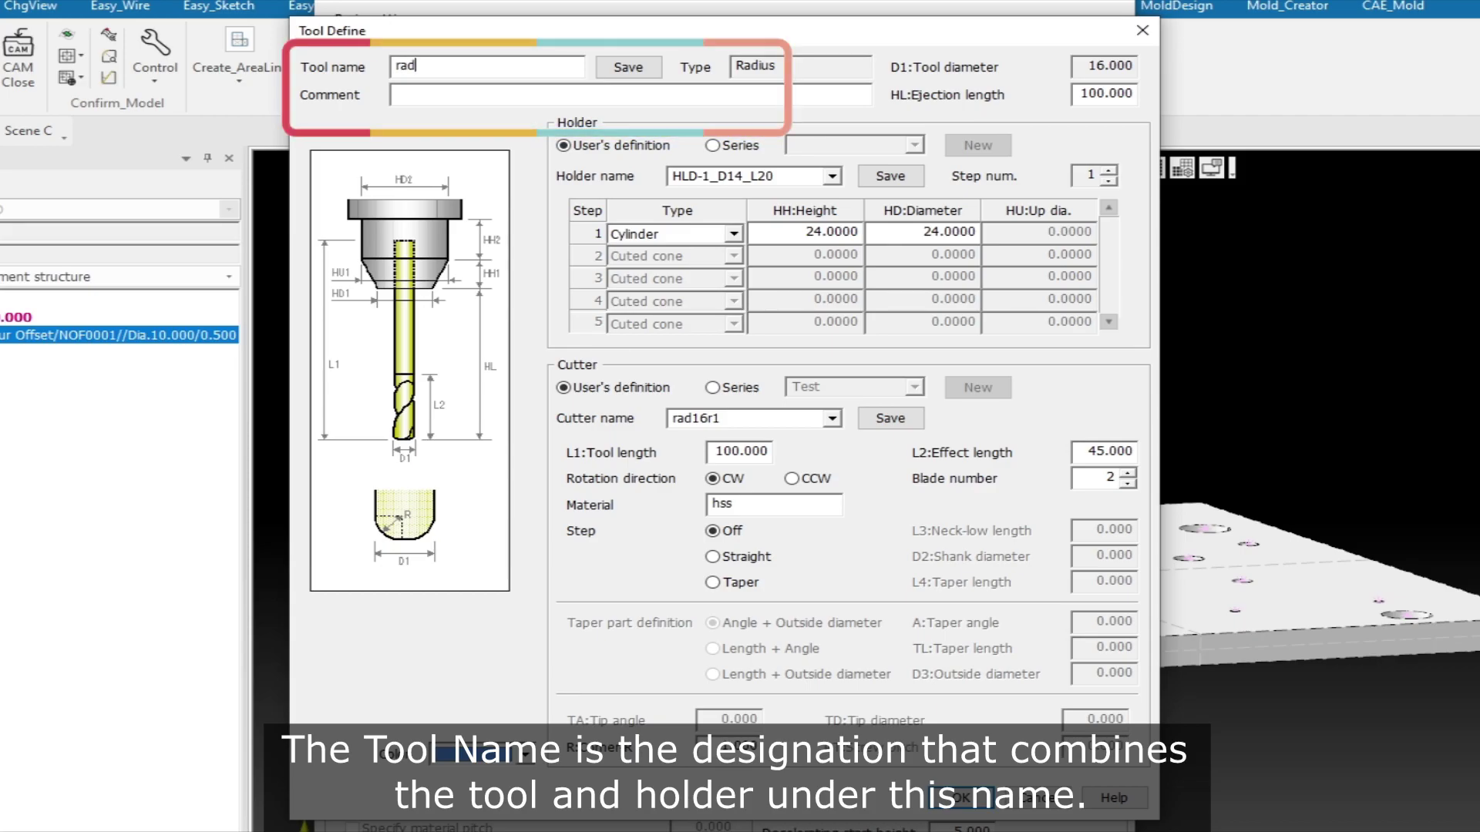
{"action": "type", "text": "16"}
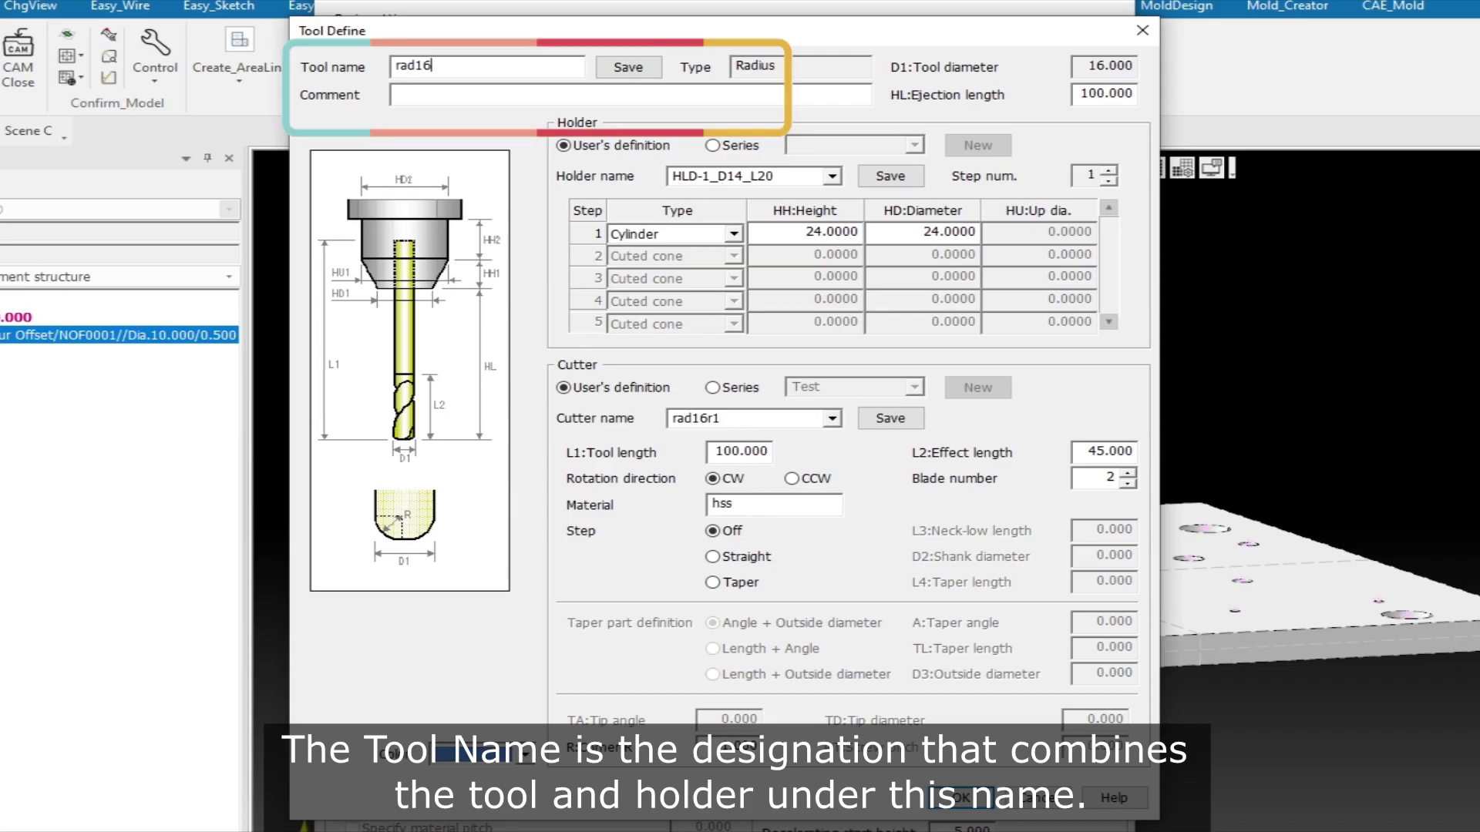
{"action": "type", "text": "r1test"}
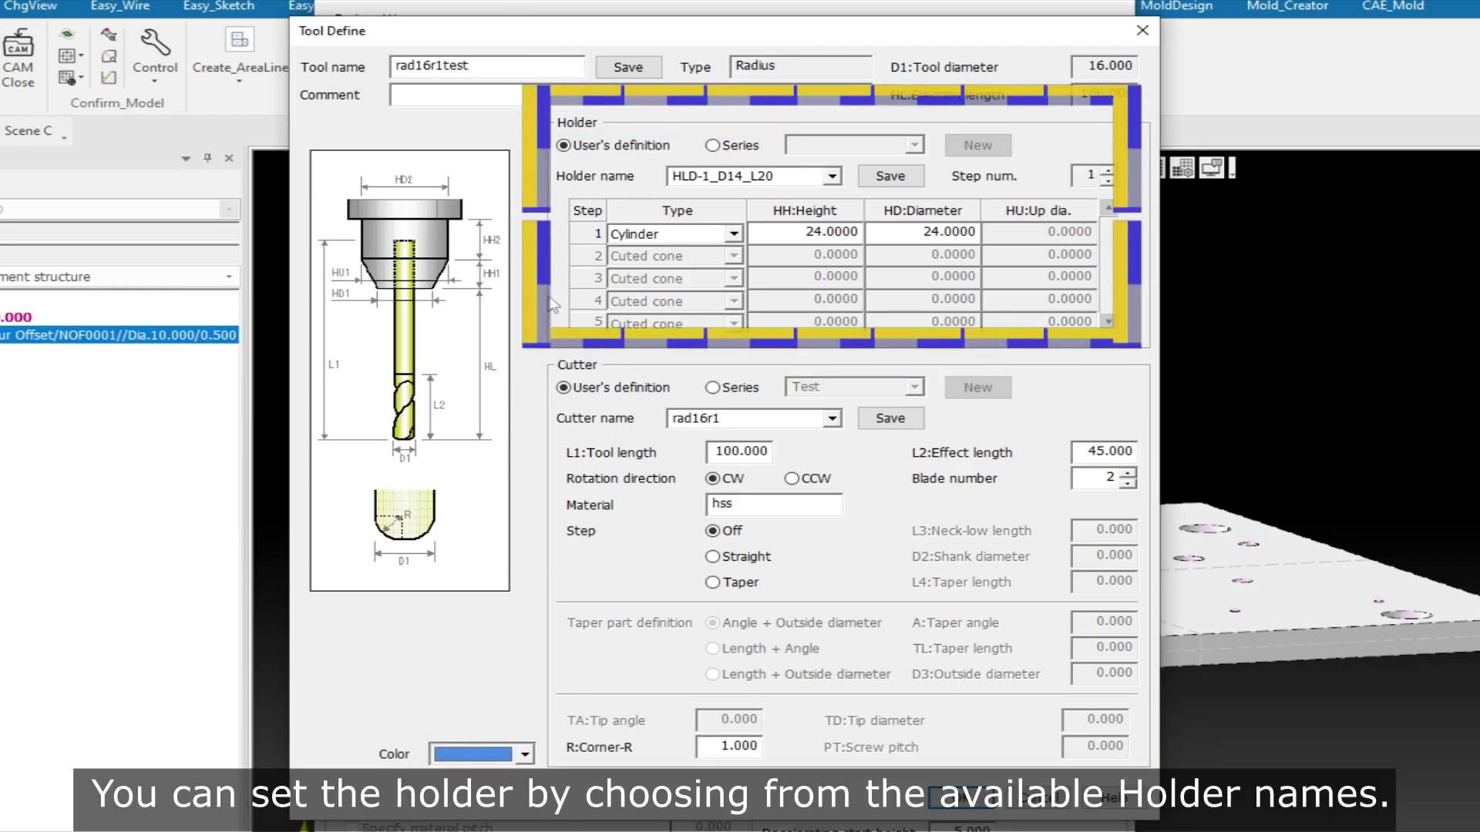
{"action": "left_click", "coordinate": [832, 177]}
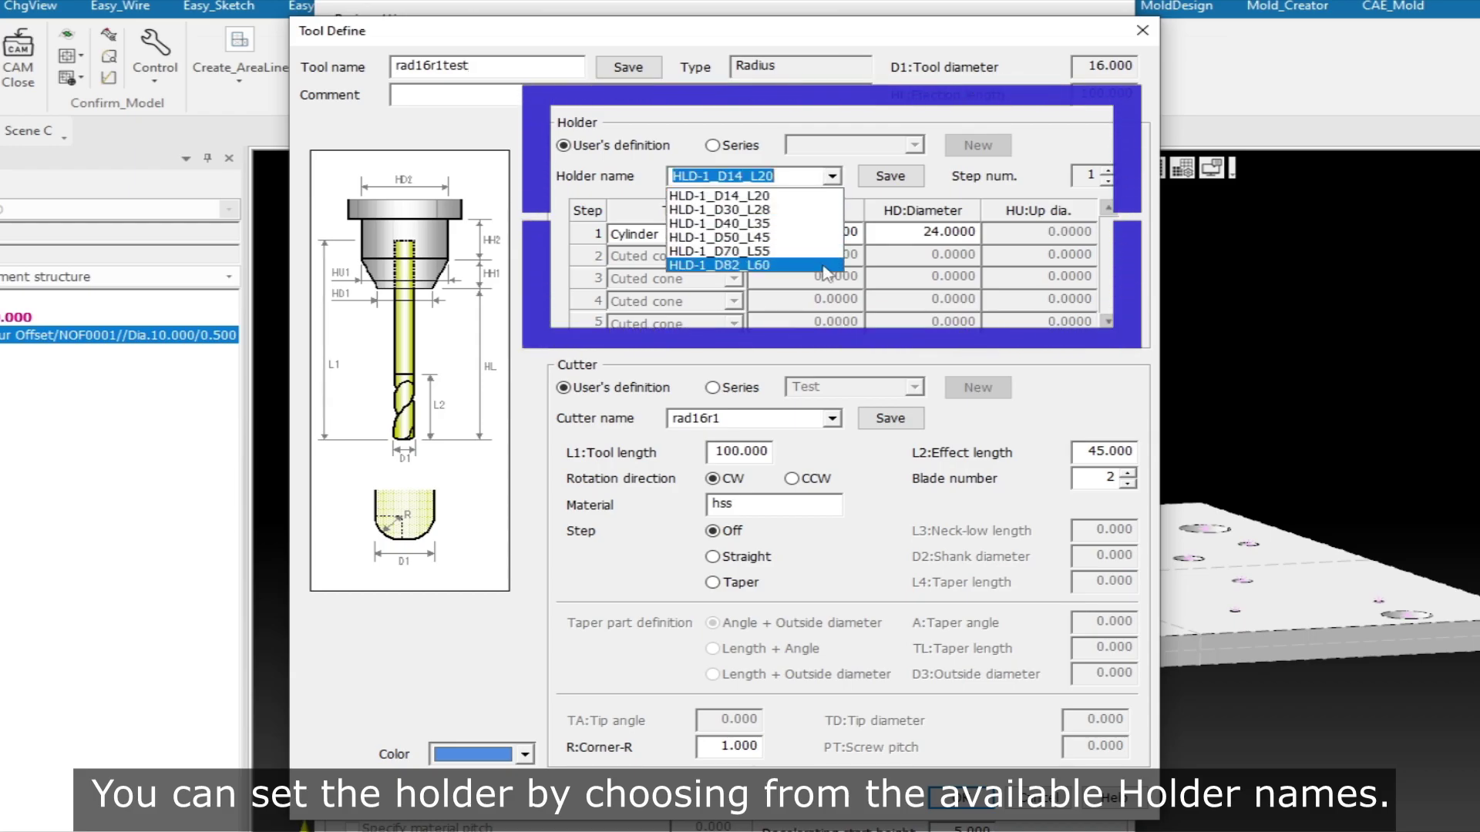
Step: Assign holder HLD-1_D14_L20 to the new tool with a single holder step
{"action": "left_click", "coordinate": [720, 196]}
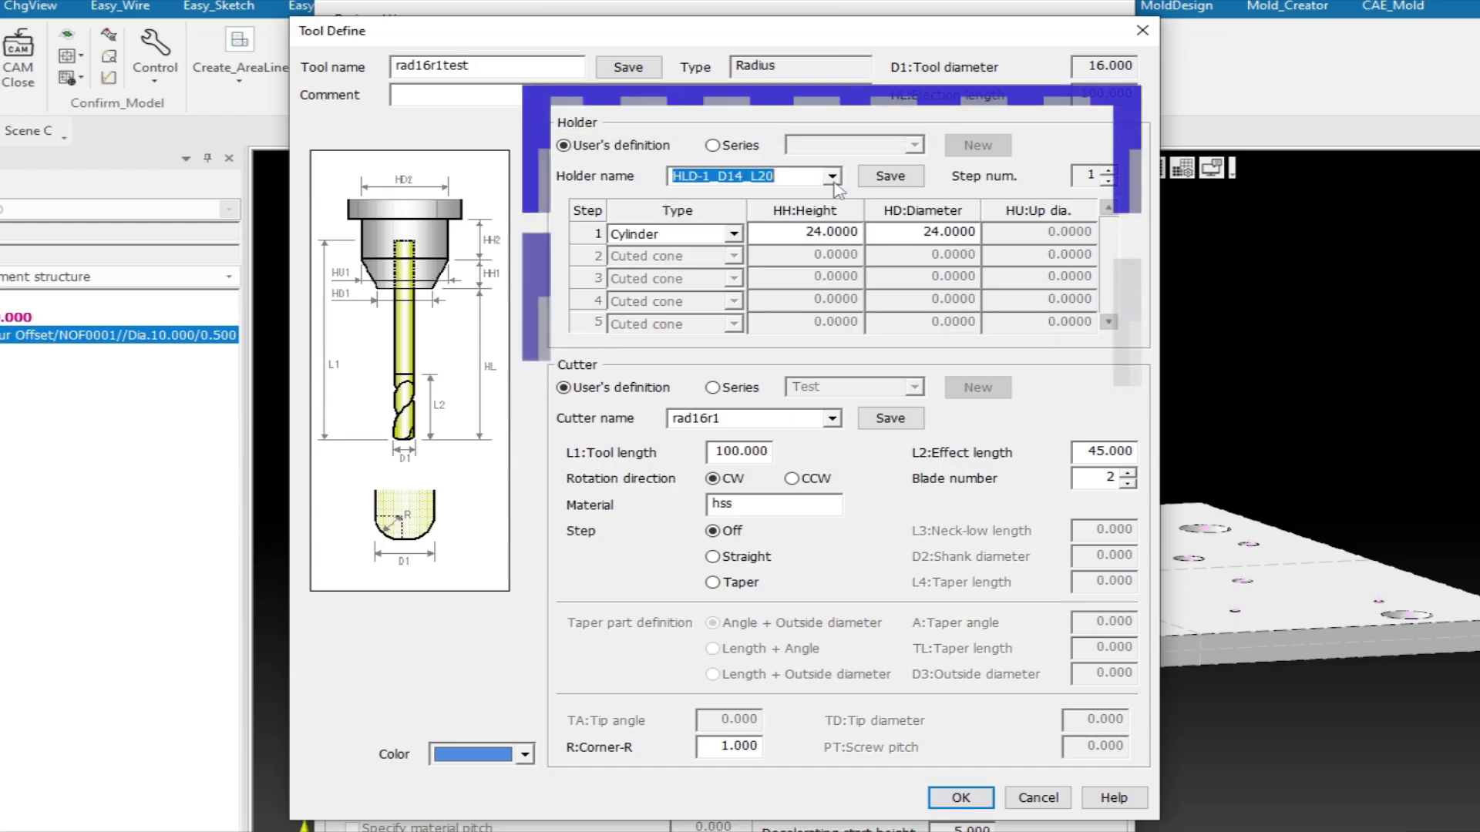
{"action": "left_click", "coordinate": [1108, 171]}
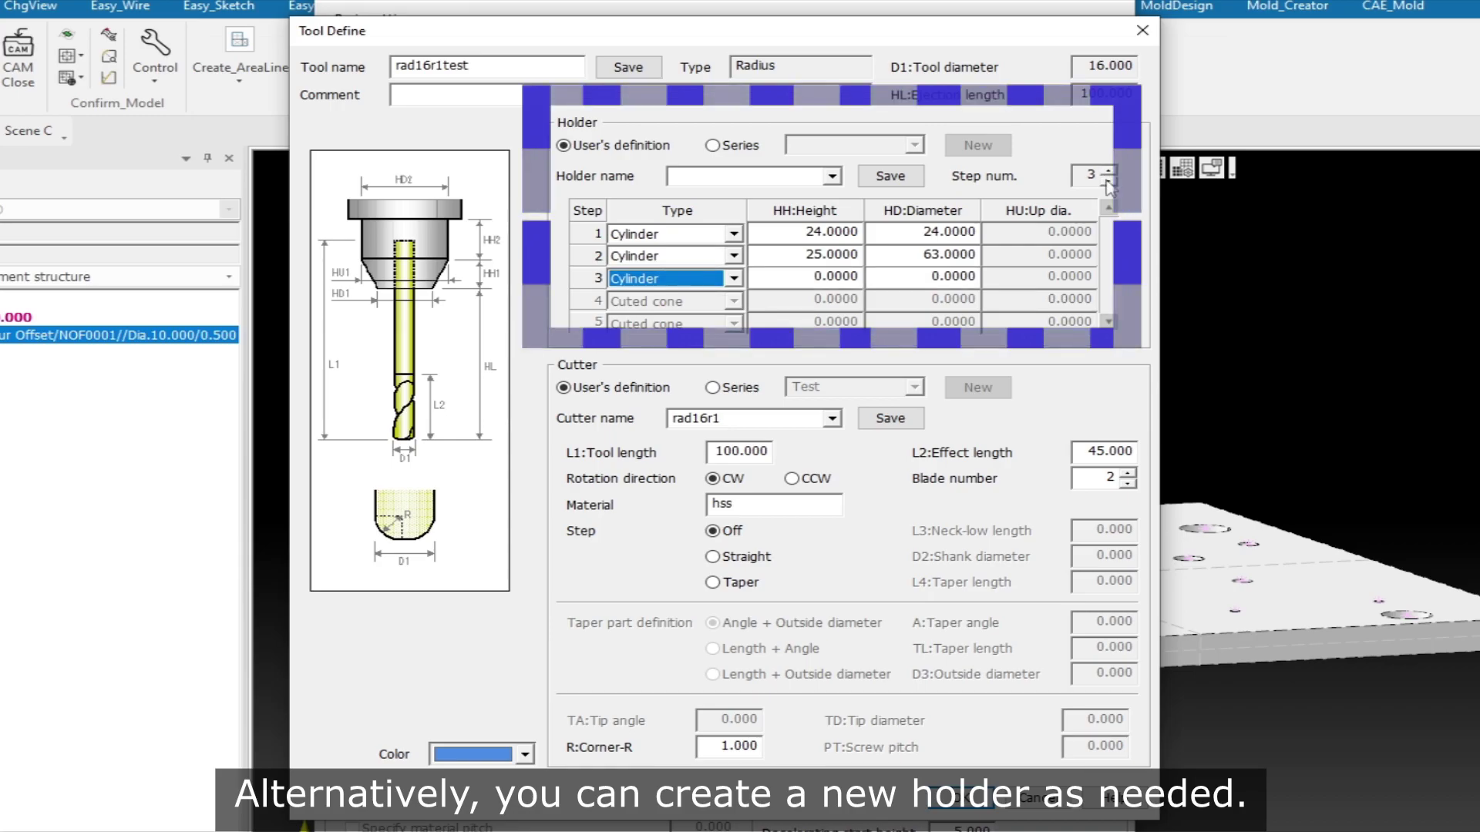
{"action": "left_click", "coordinate": [1108, 181]}
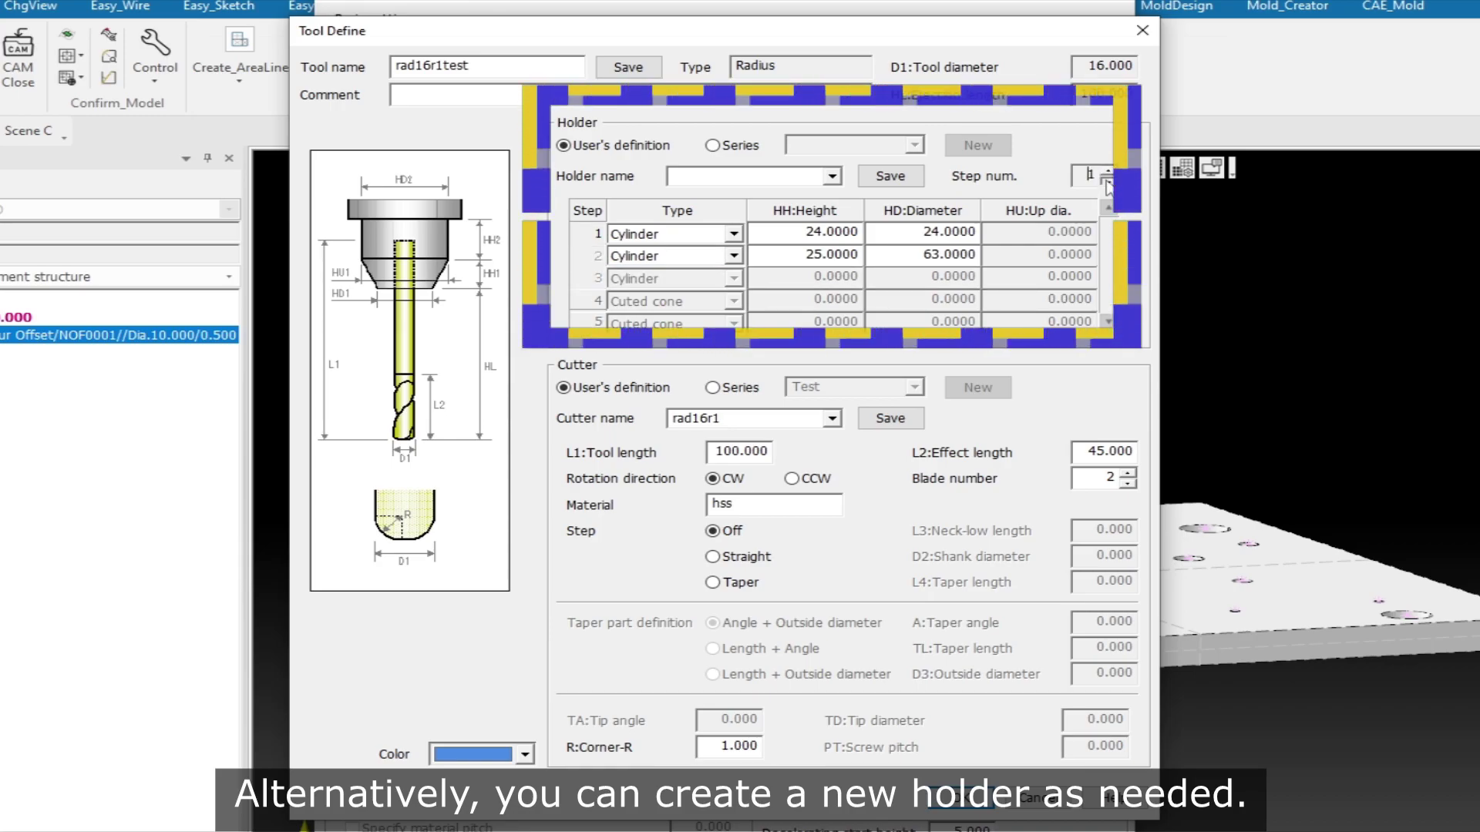
{"action": "left_click", "coordinate": [832, 175]}
{"action": "left_click", "coordinate": [732, 190]}
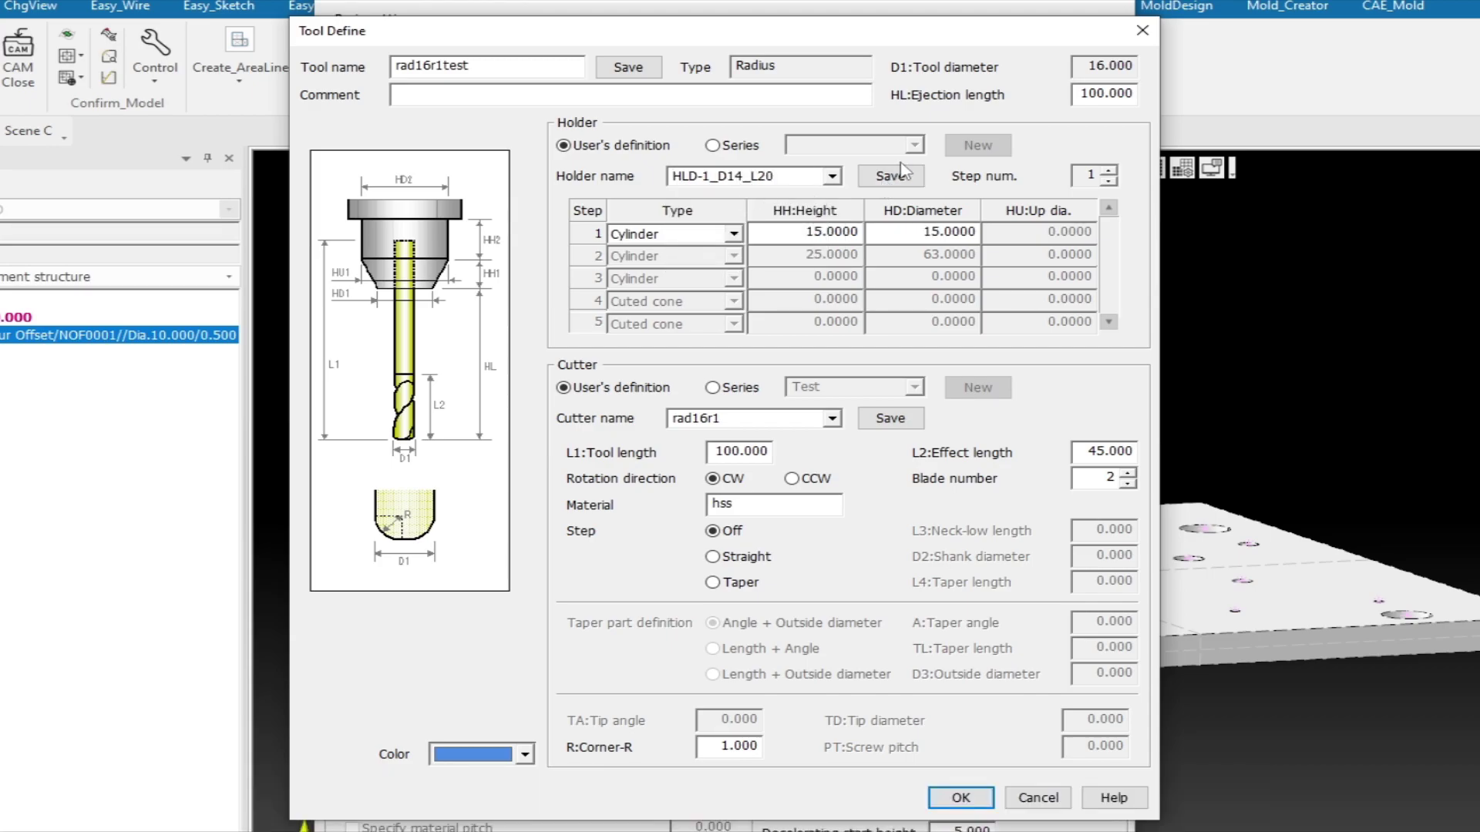
Step: Review the existing entries in the Cutter name list
{"action": "left_click", "coordinate": [701, 426]}
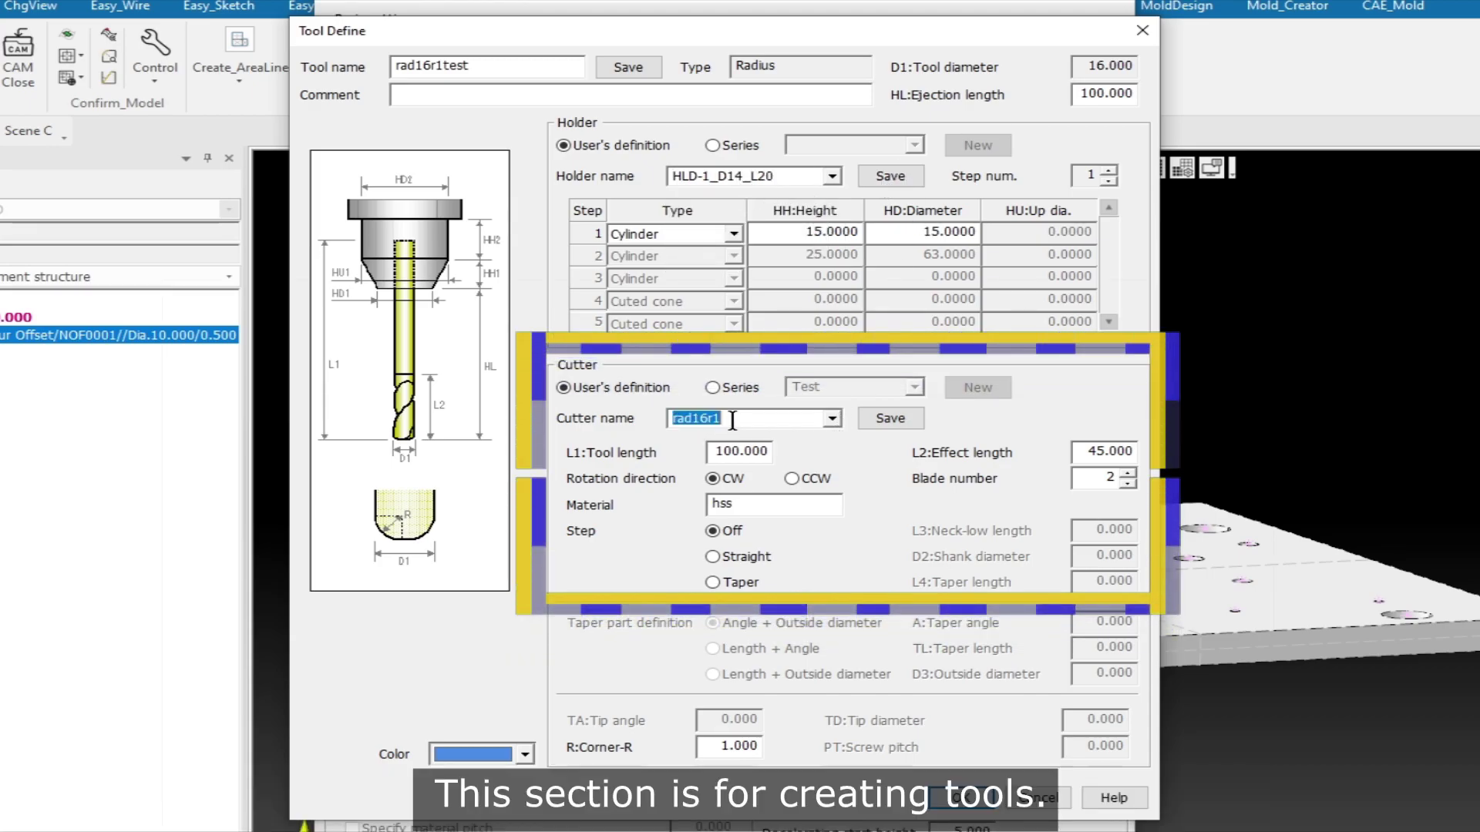
{"action": "left_click", "coordinate": [752, 420]}
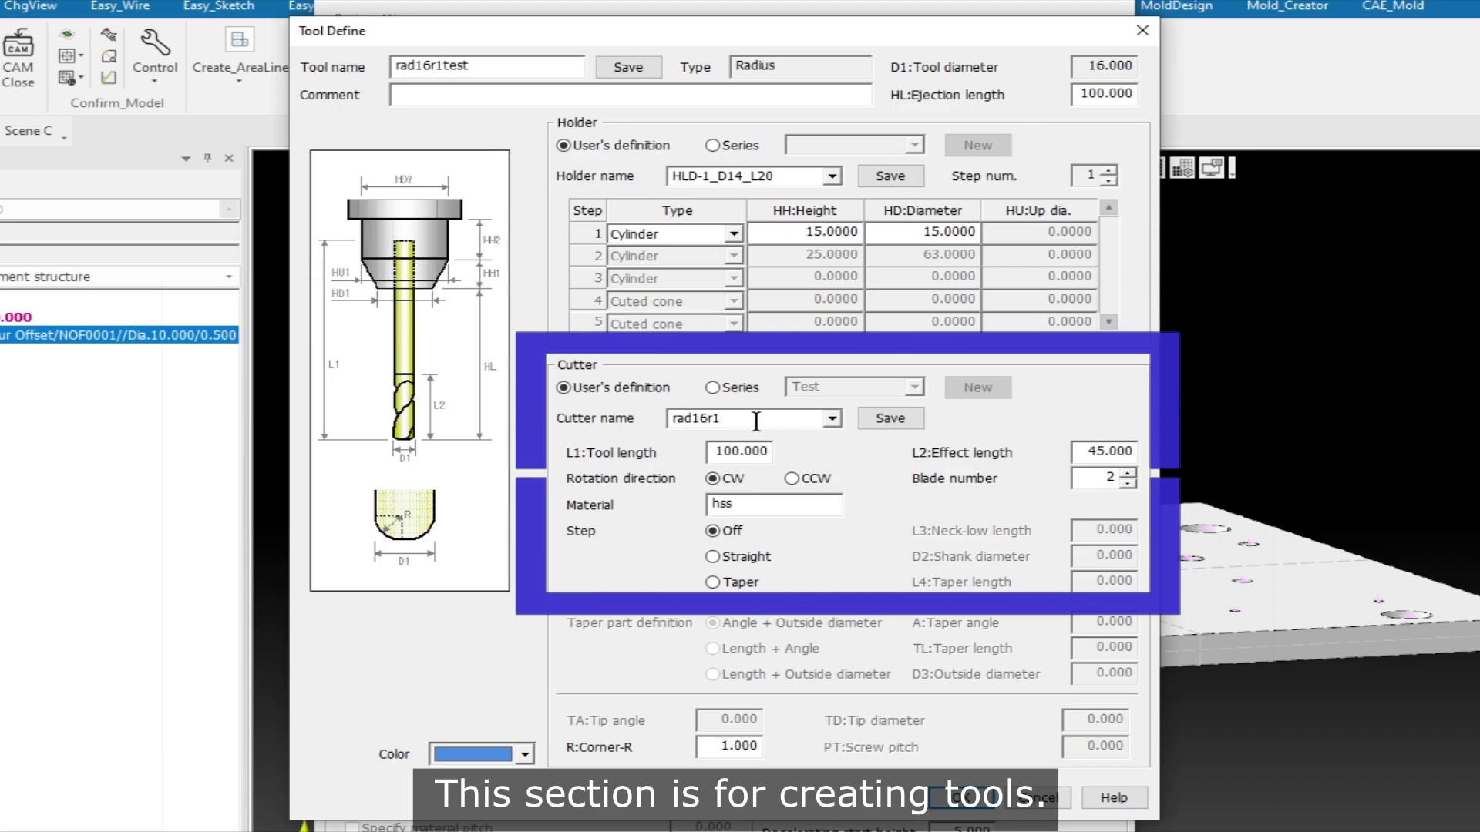
{"action": "left_click", "coordinate": [833, 421]}
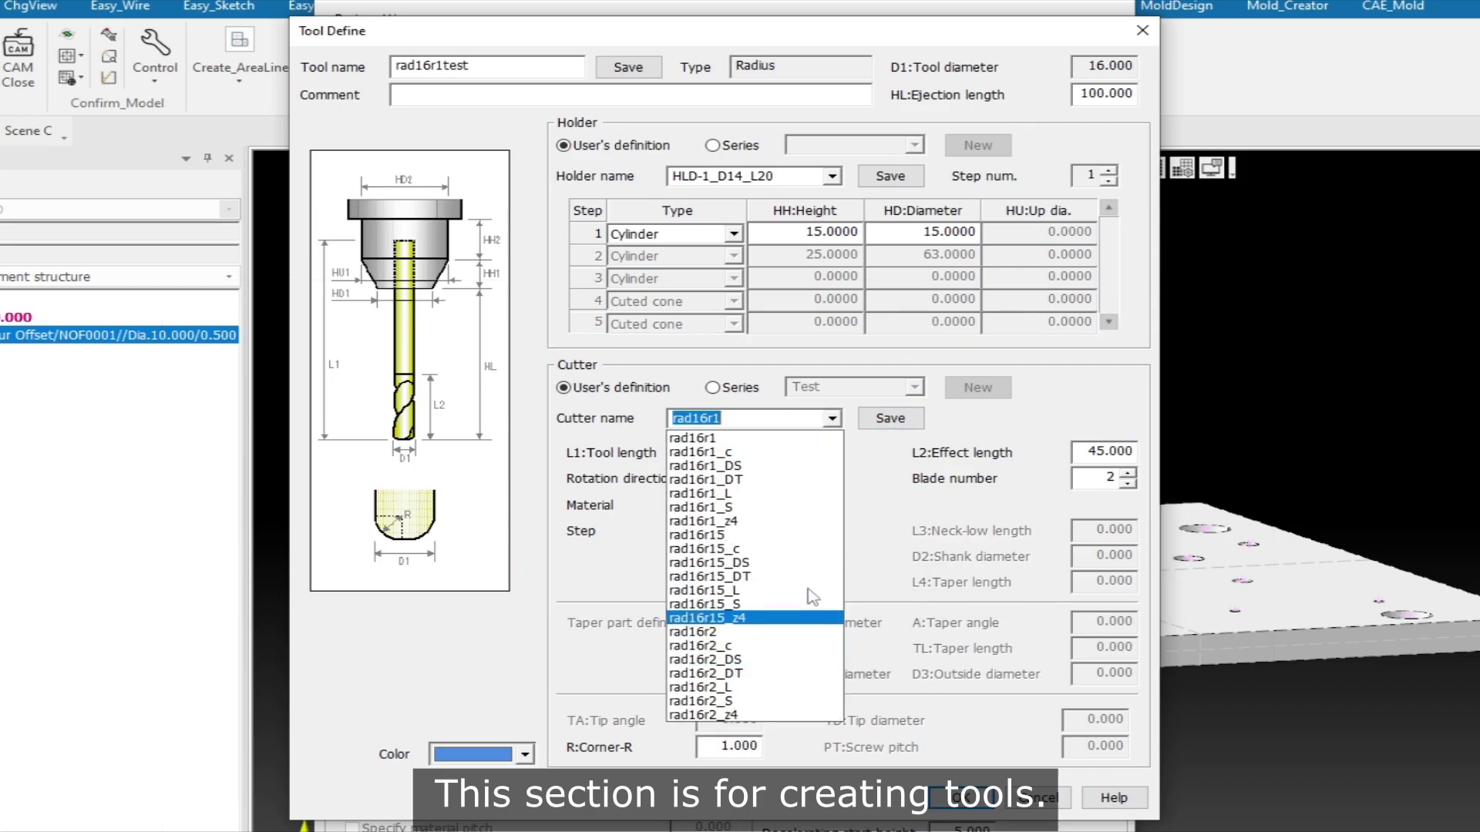
{"action": "left_click", "coordinate": [833, 423]}
{"action": "type", "text": "test"}
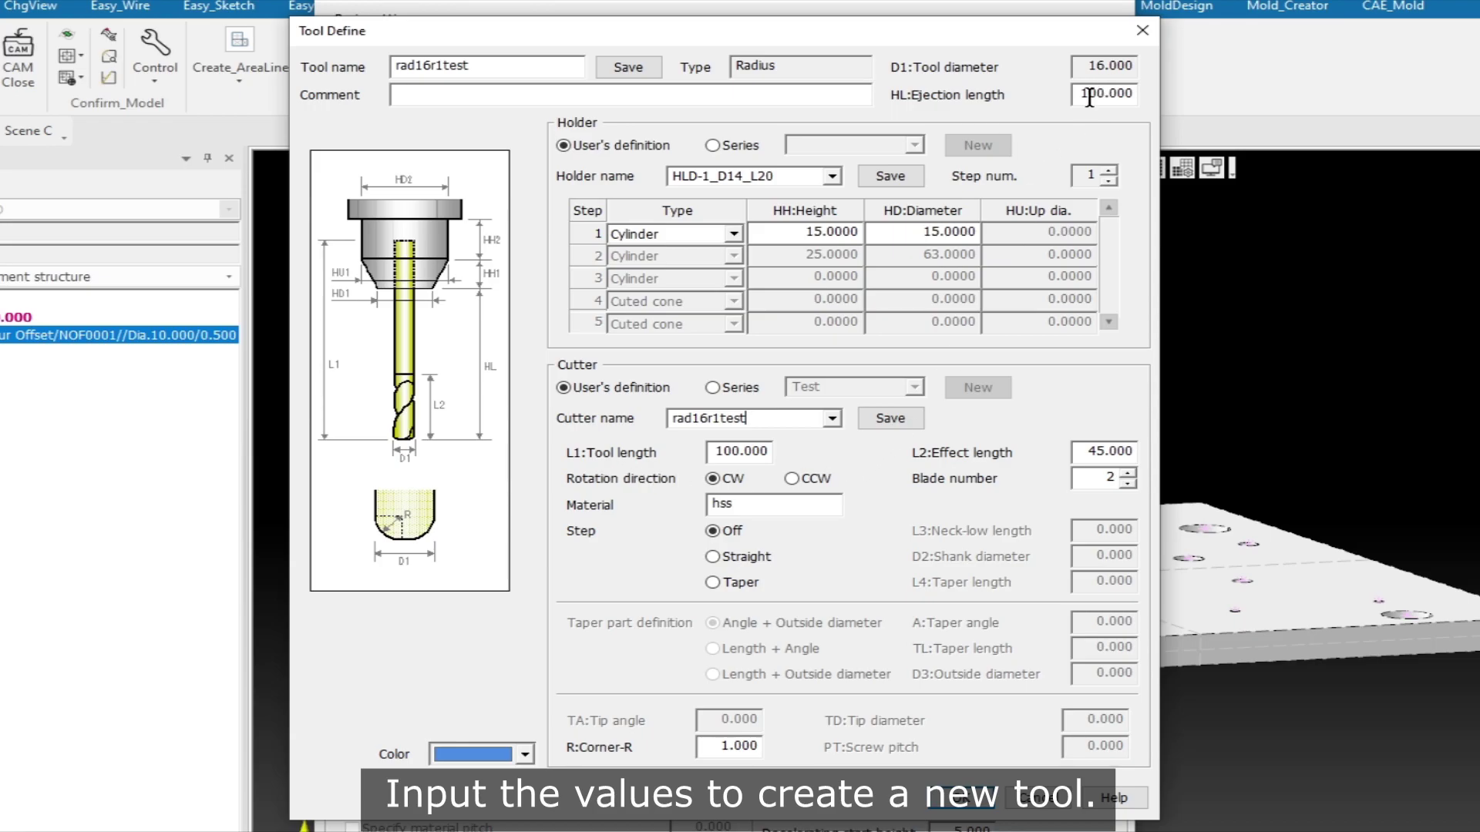
Step: Select the HL ejection length value for replacement
{"action": "left_click_drag", "start_coordinate": [1076, 97], "coordinate": [1146, 95]}
Step: Enter HL ejection length 150, L1 tool length 170 and L2 effect length 50
{"action": "type", "text": "15"}
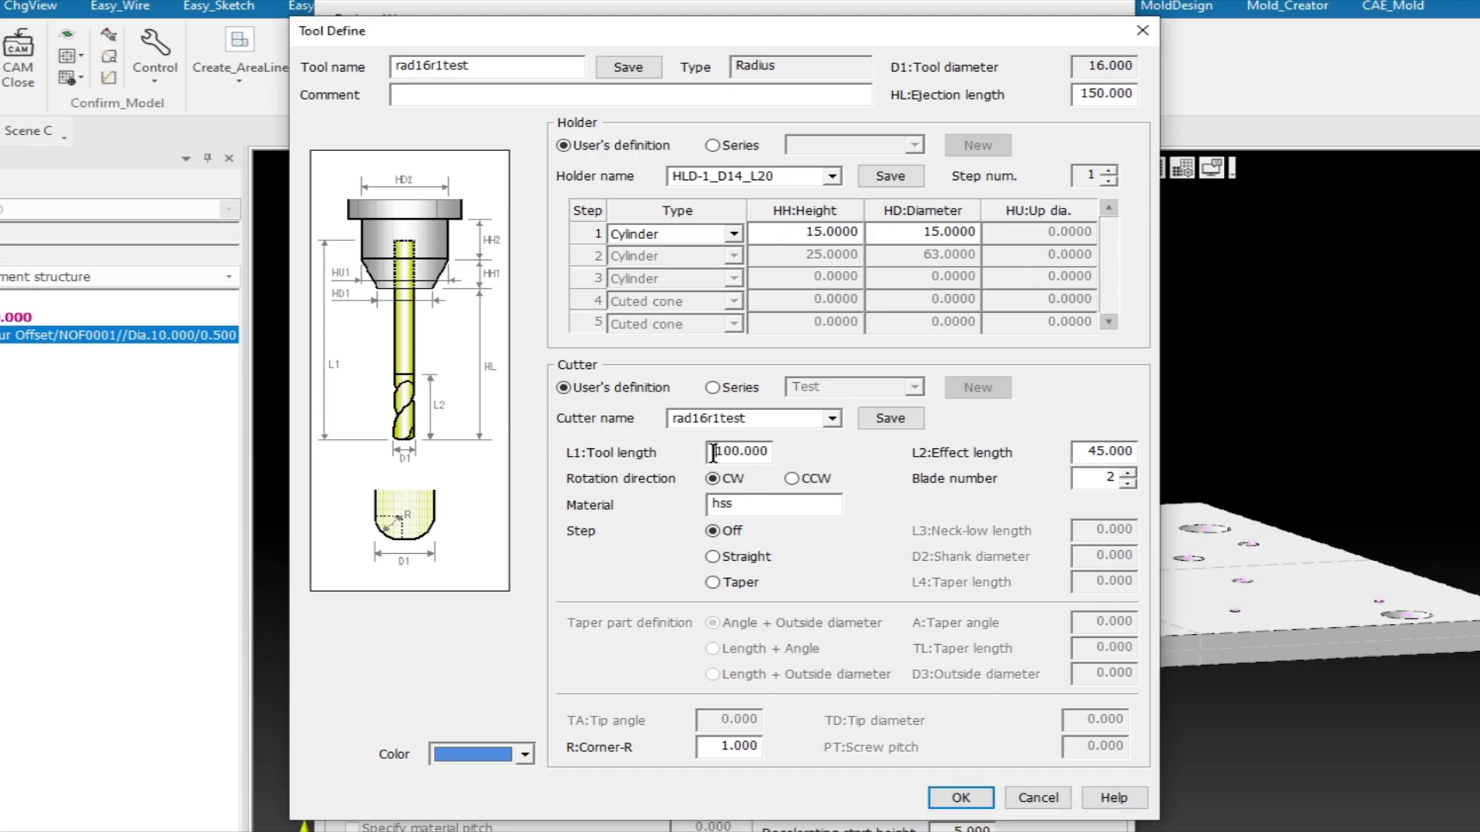
{"action": "left_click_drag", "start_coordinate": [713, 453], "coordinate": [799, 451]}
{"action": "type", "text": "1"}
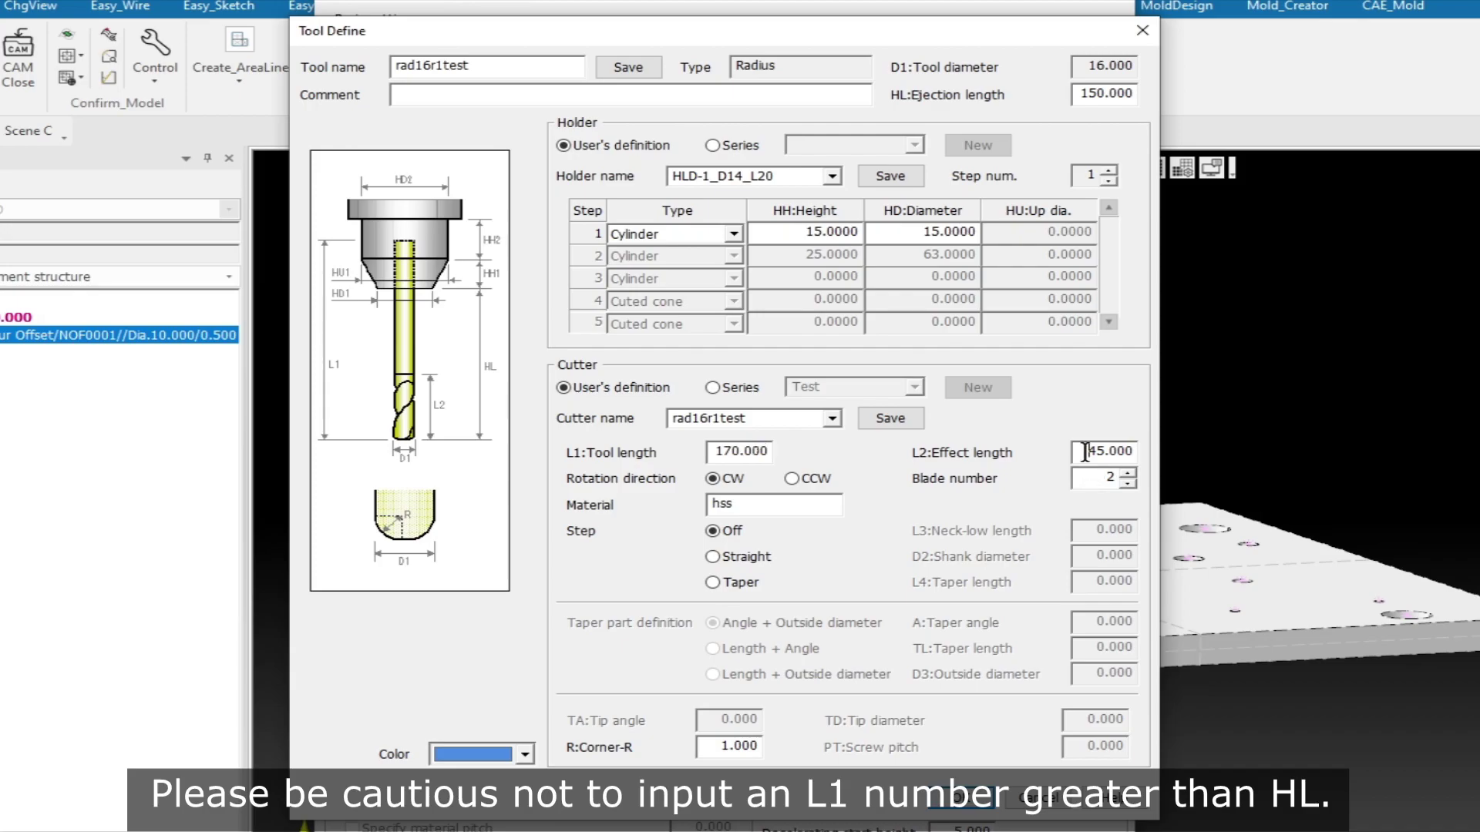
{"action": "left_click_drag", "start_coordinate": [1085, 453], "coordinate": [1160, 456]}
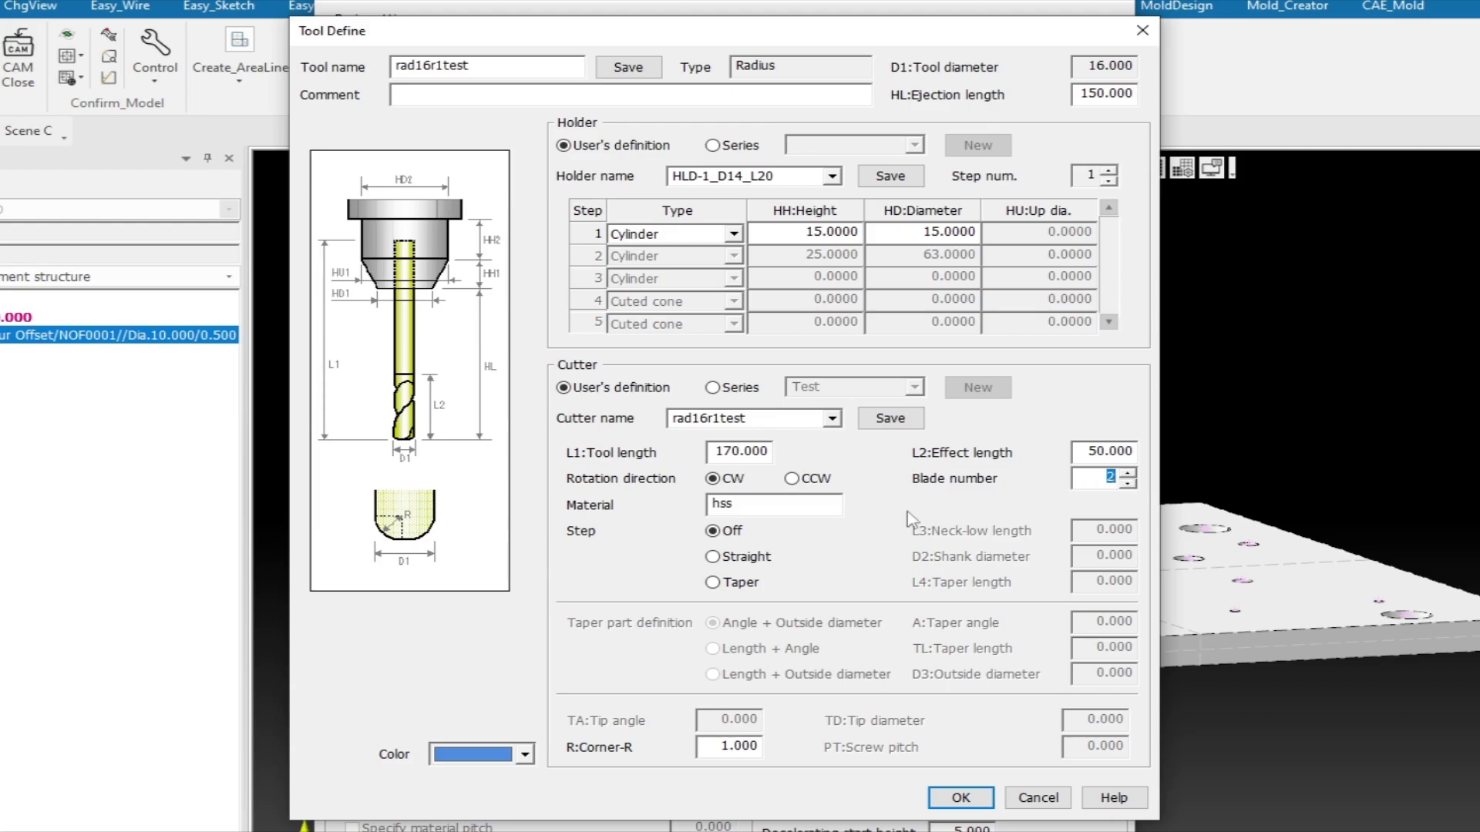
{"action": "left_click", "coordinate": [763, 506]}
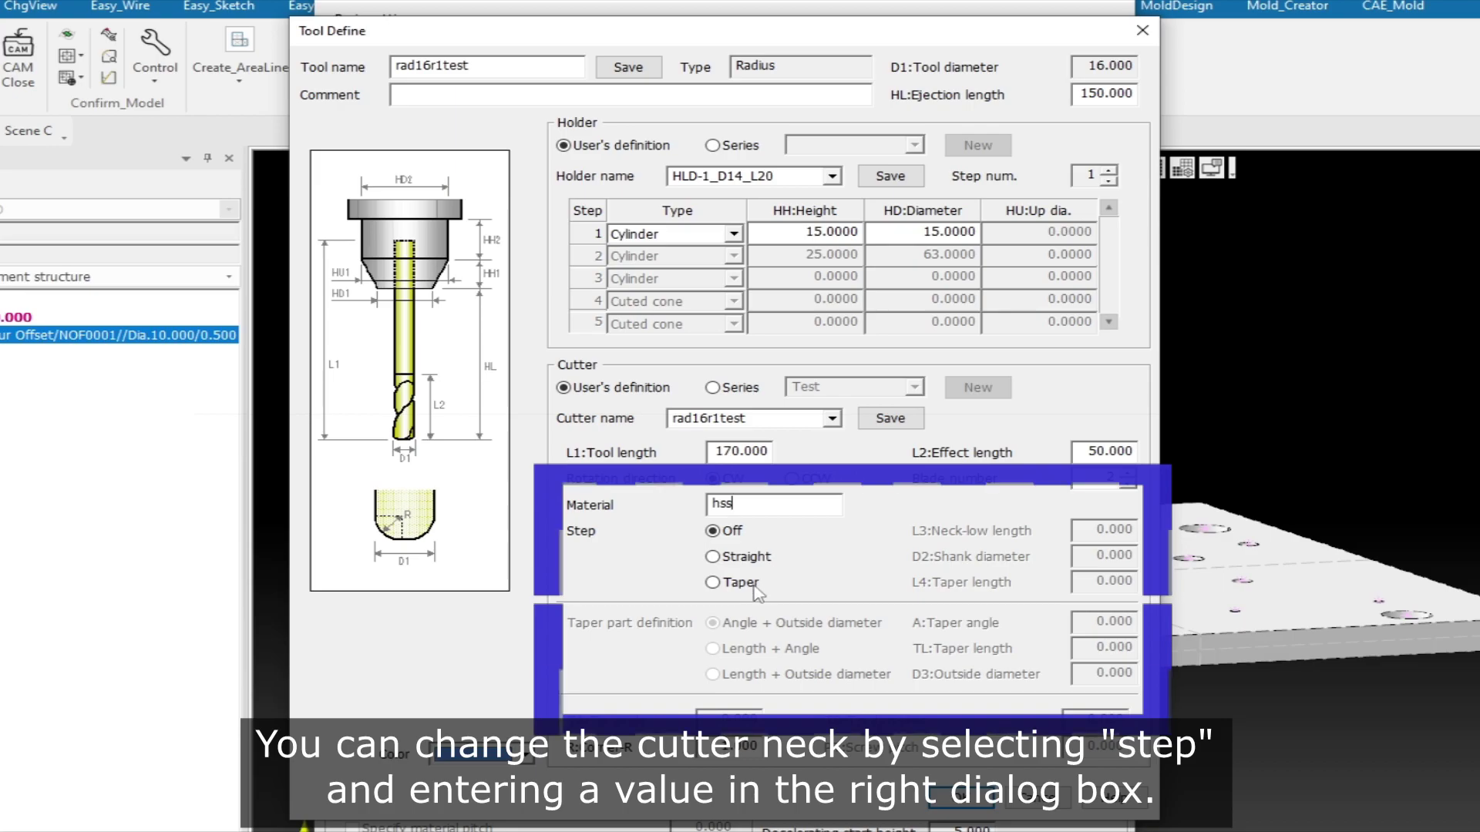
{"action": "left_click", "coordinate": [748, 563]}
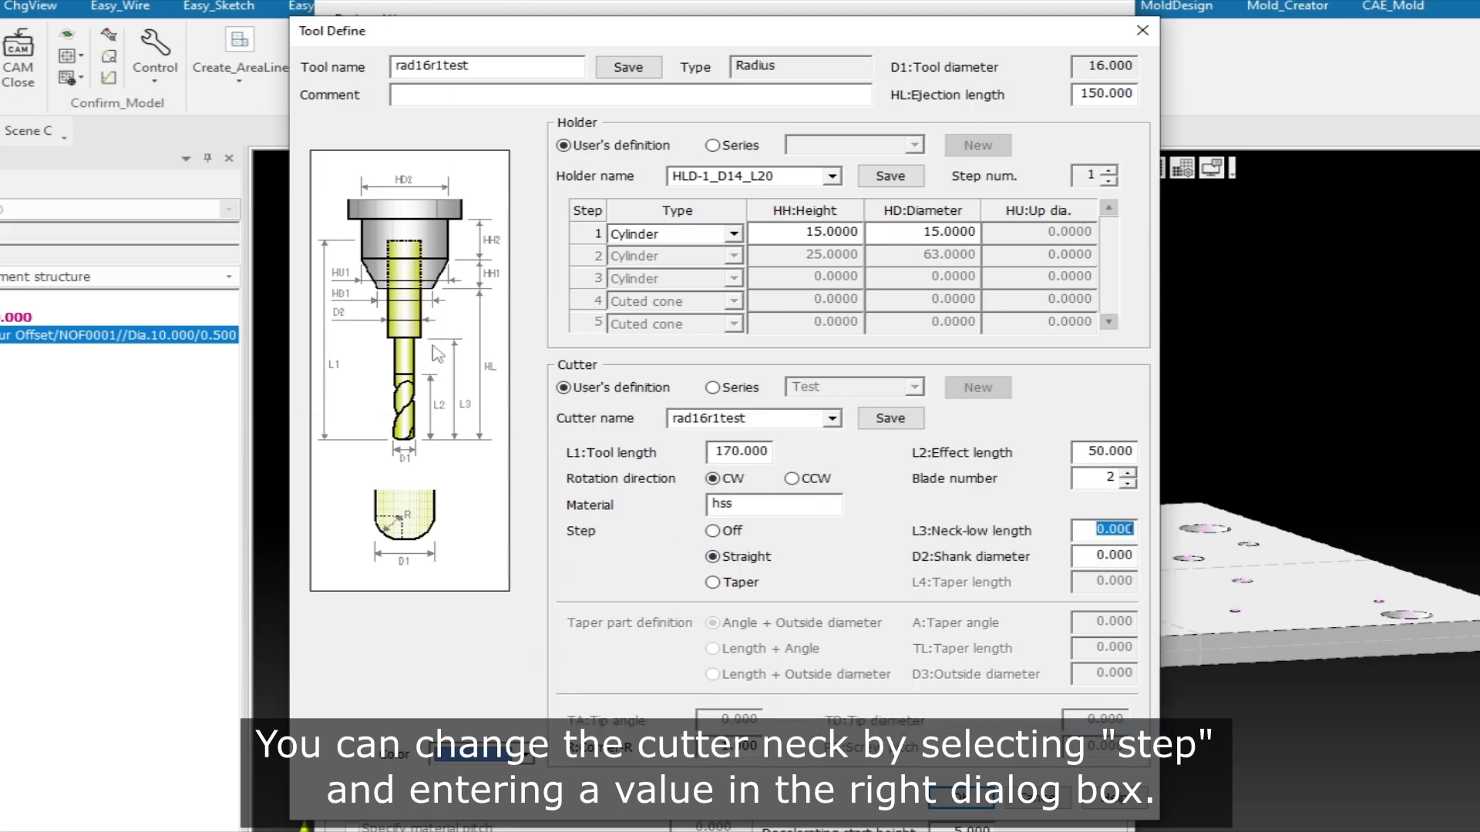
{"action": "left_click", "coordinate": [733, 586]}
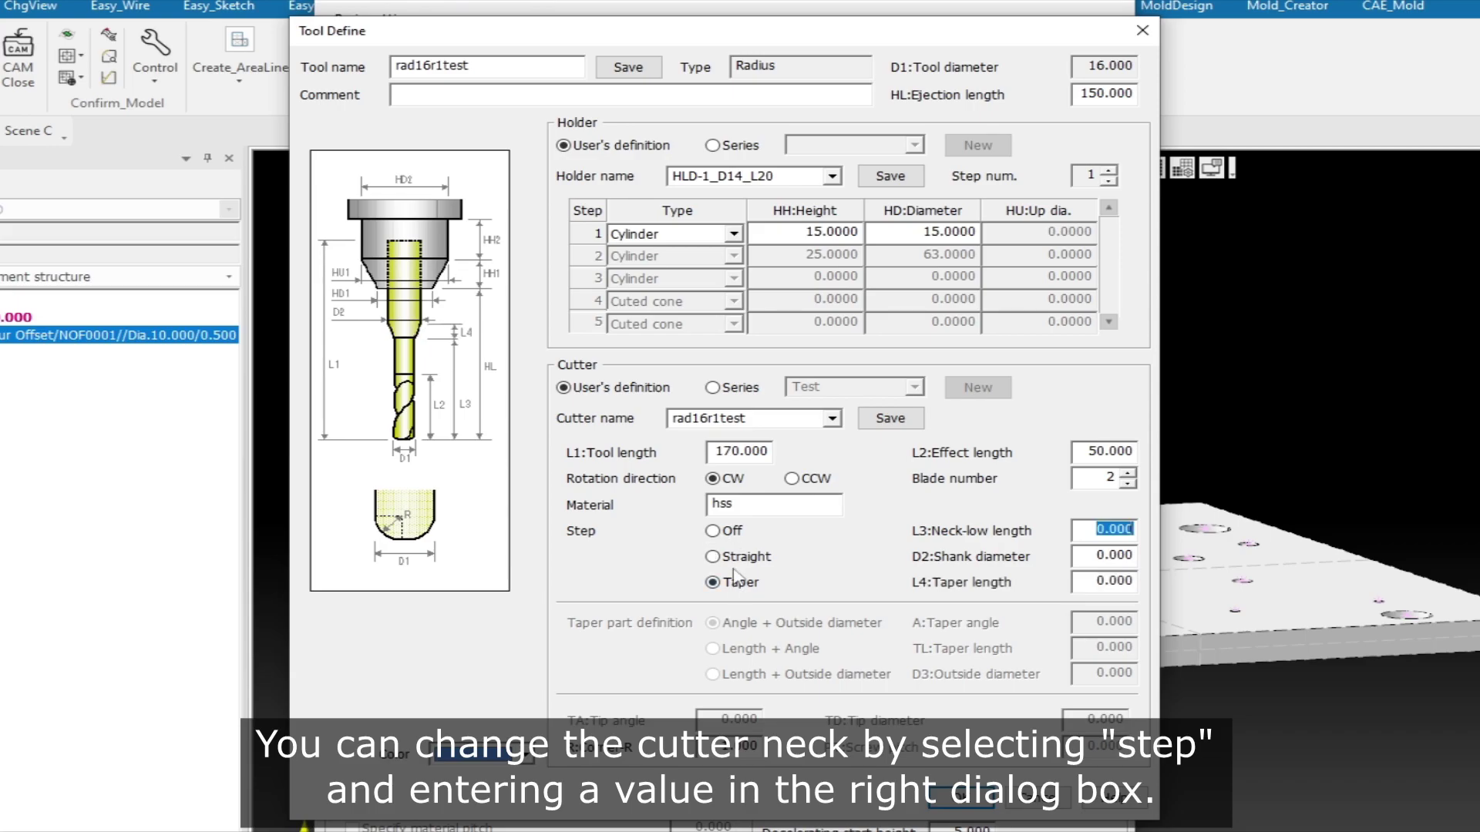
{"action": "left_click", "coordinate": [723, 539]}
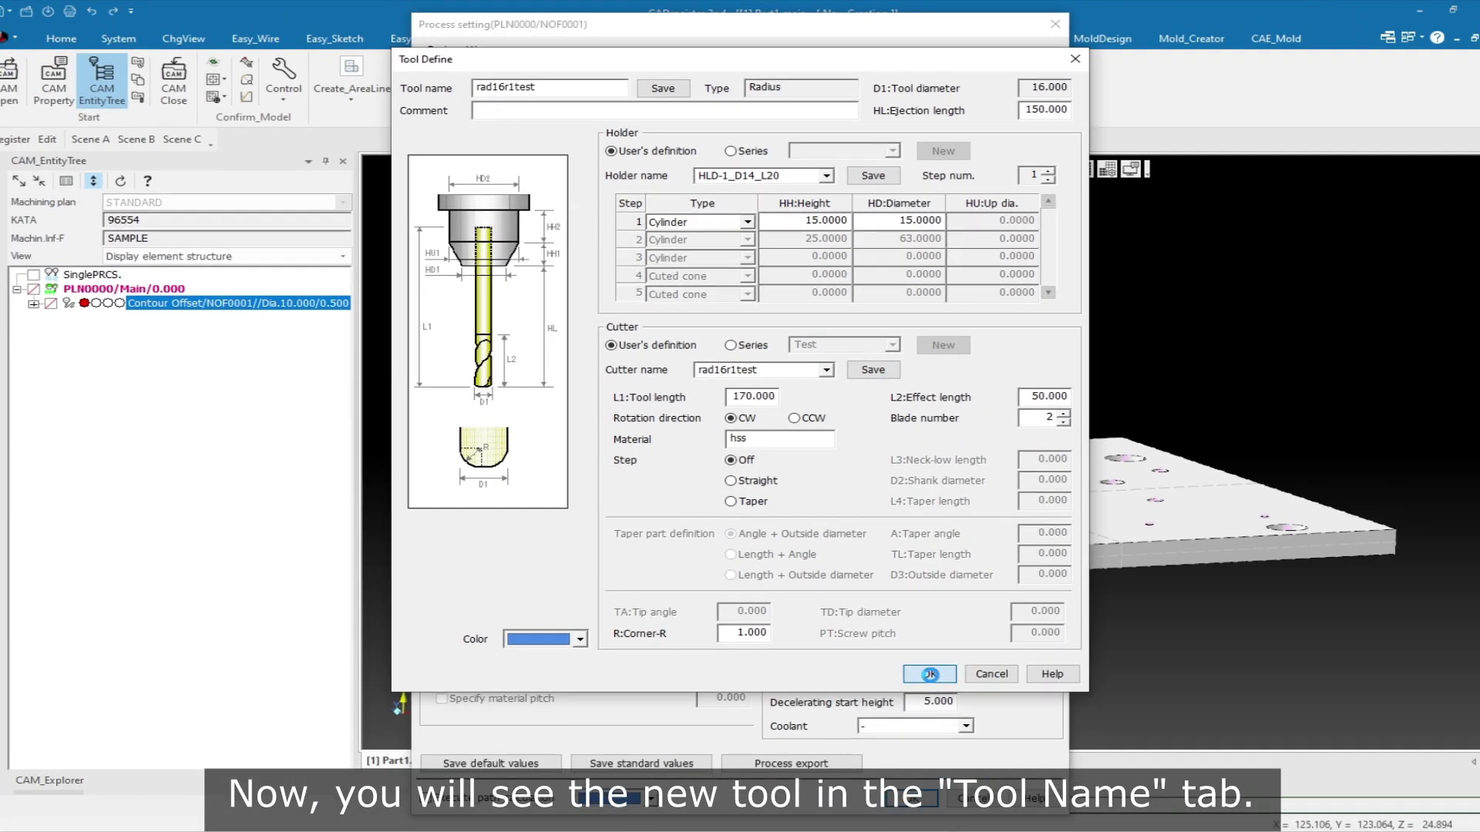
Step: Save the rad16r1test tool and select it as the Contour Offset tool
{"action": "left_click", "coordinate": [929, 674]}
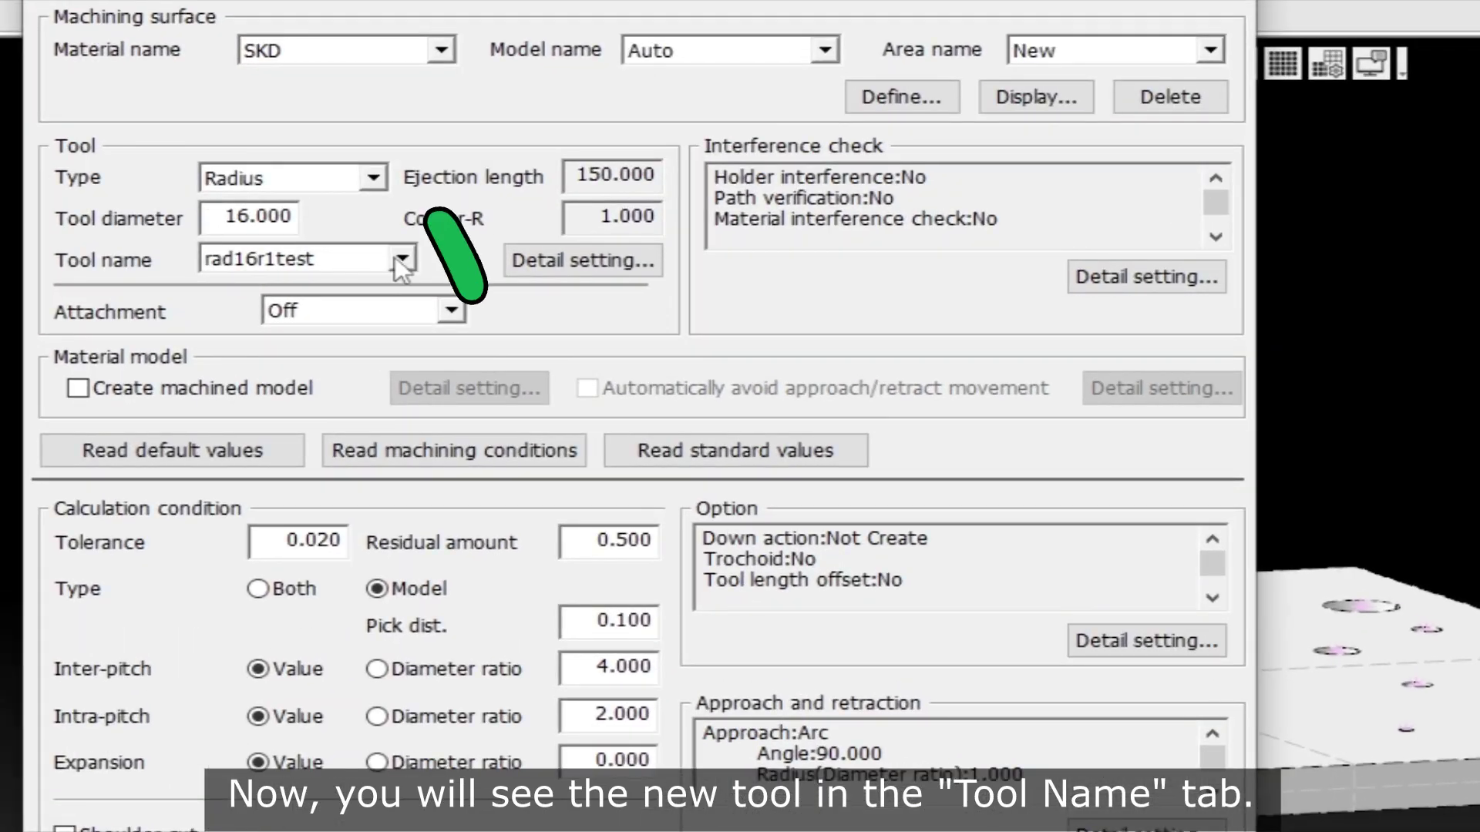
{"action": "left_click", "coordinate": [612, 273]}
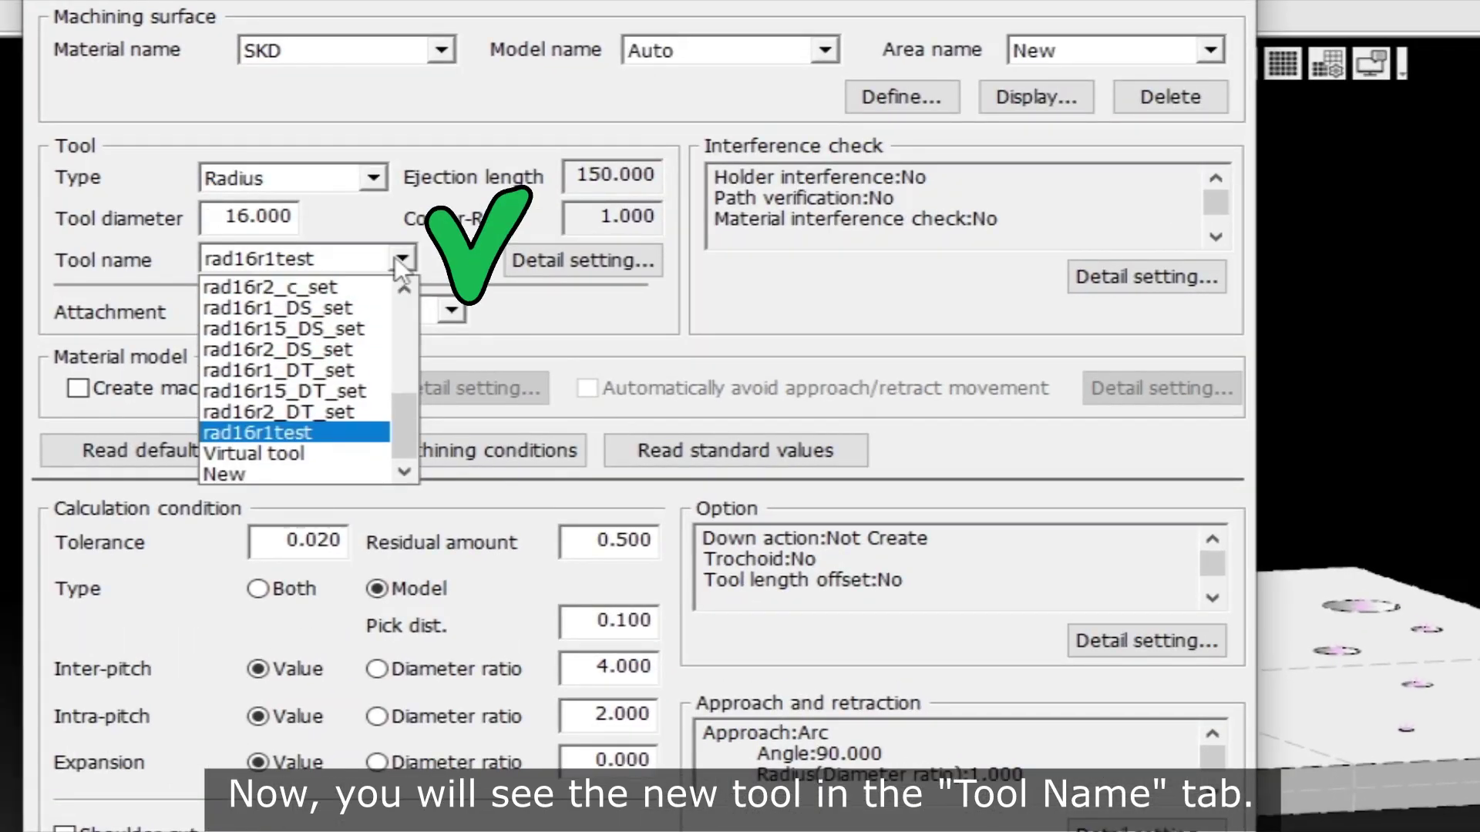
{"action": "left_click", "coordinate": [356, 444]}
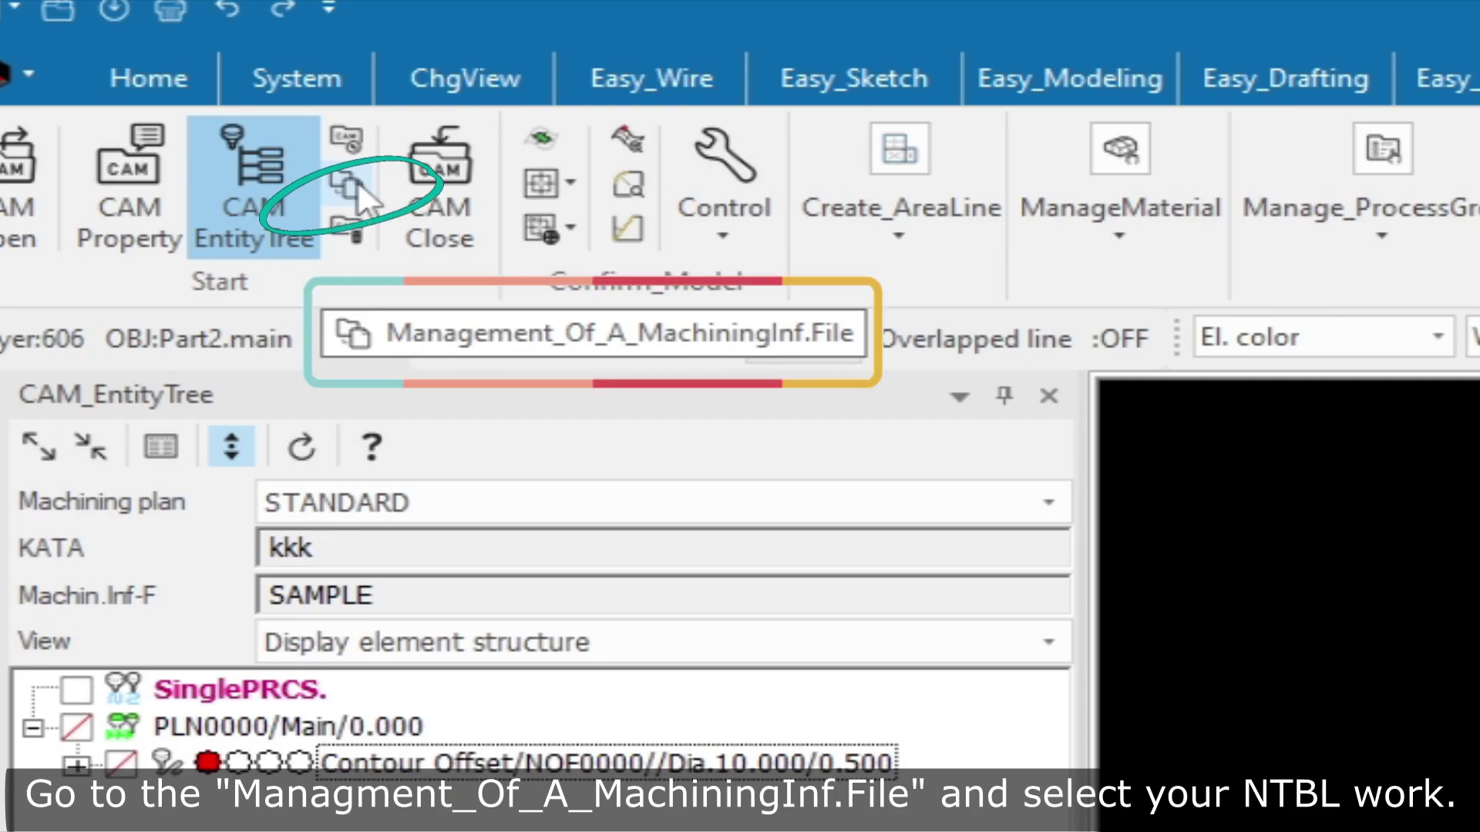
Step: Edit the Ball tool type under SAMPLE > Tool in the MachiningInf.File manager
{"action": "left_click", "coordinate": [357, 182]}
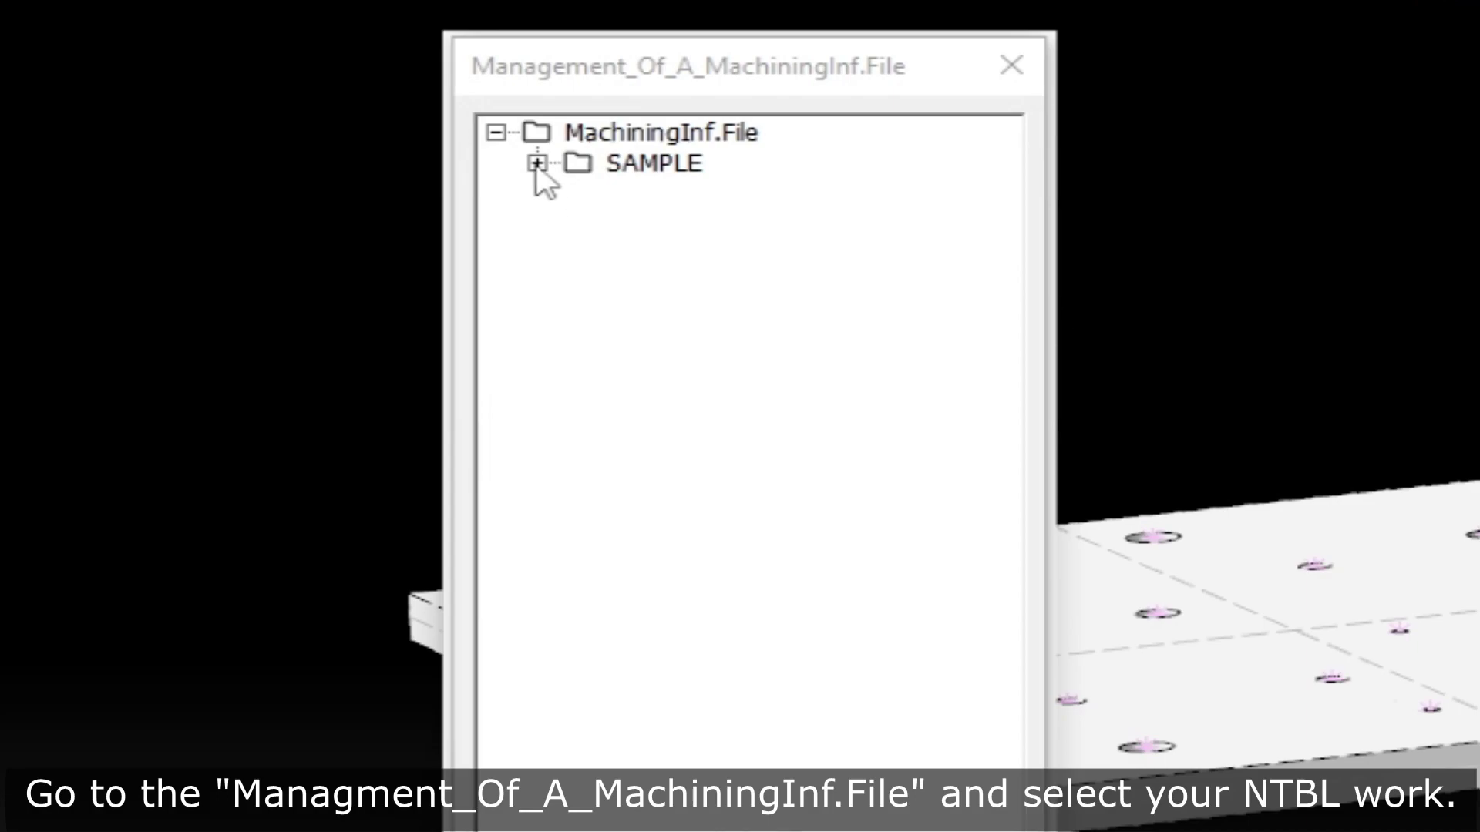
{"action": "left_click", "coordinate": [537, 163]}
{"action": "left_click", "coordinate": [578, 223]}
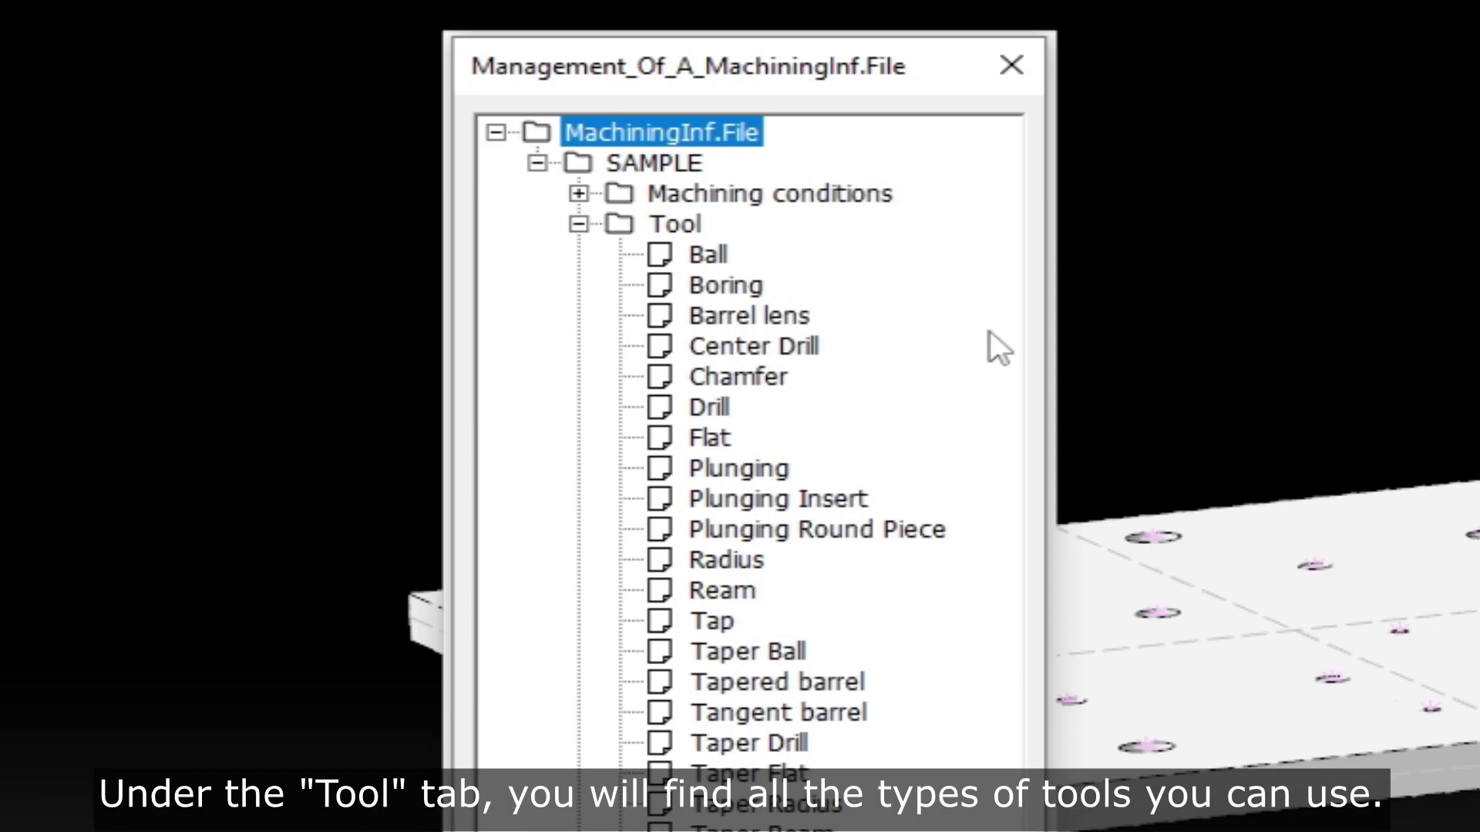
{"action": "left_click", "coordinate": [715, 256]}
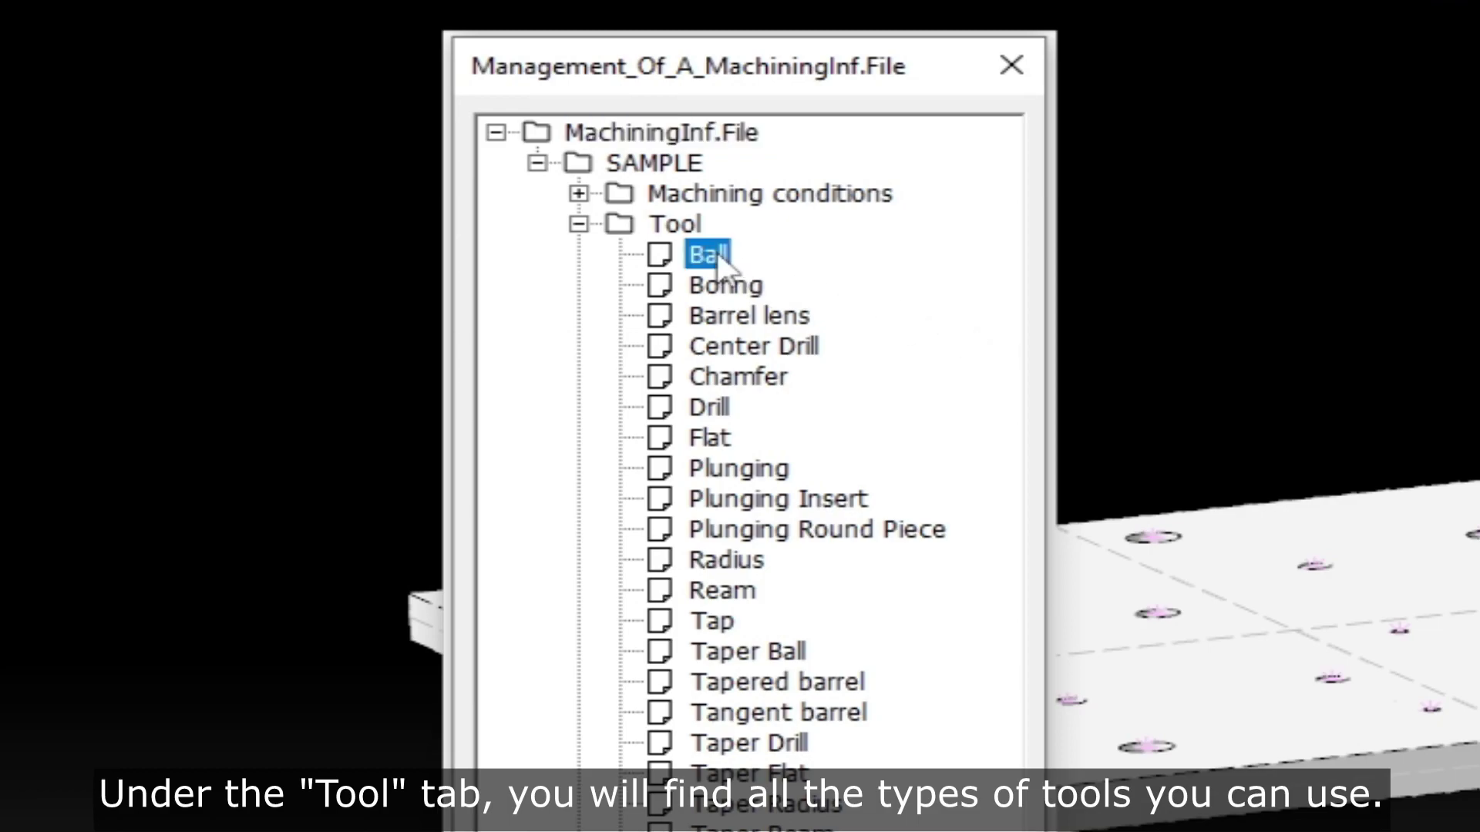
{"action": "right_click", "coordinate": [719, 257]}
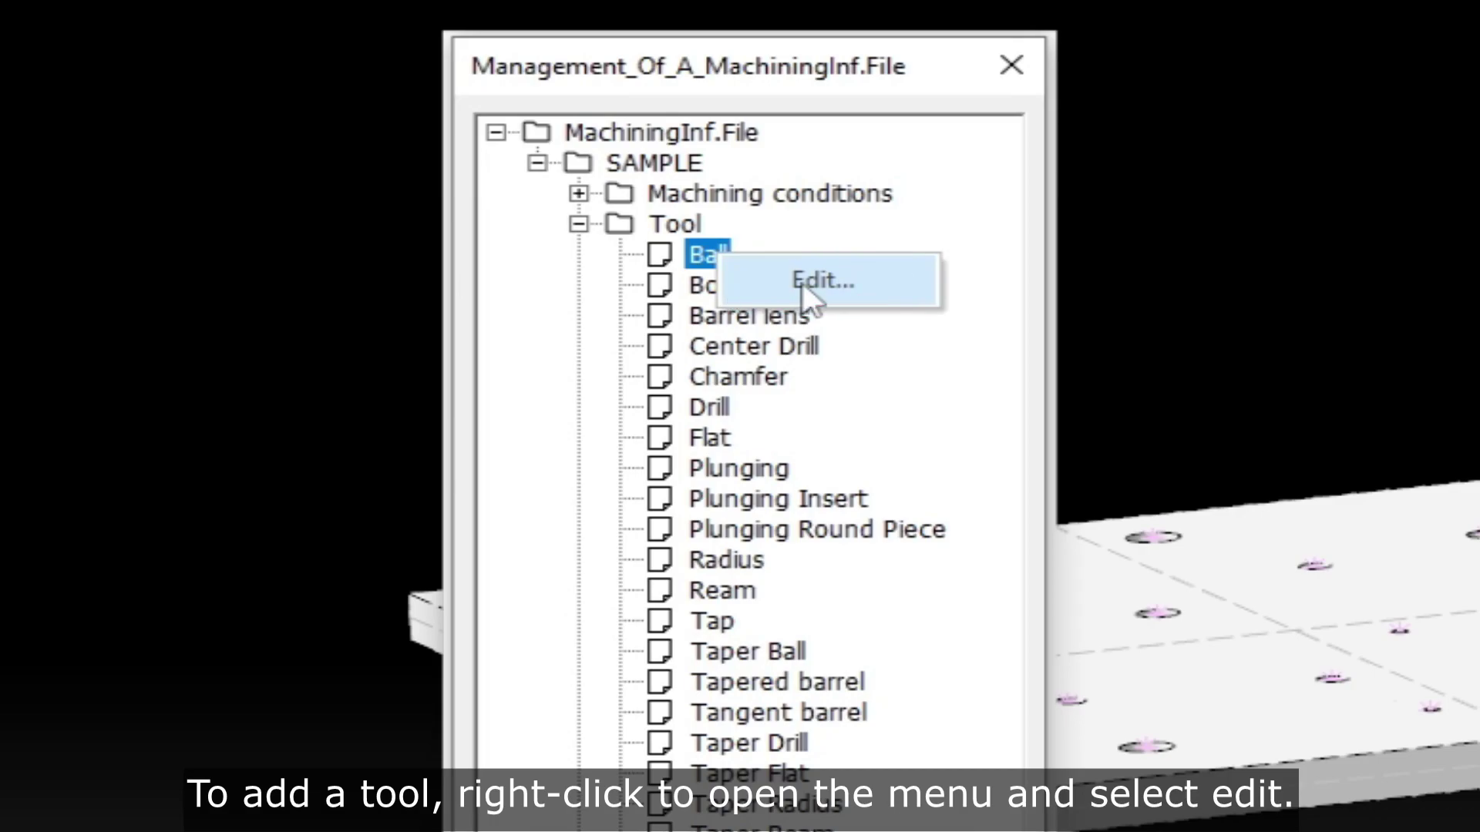
{"action": "left_click", "coordinate": [803, 282]}
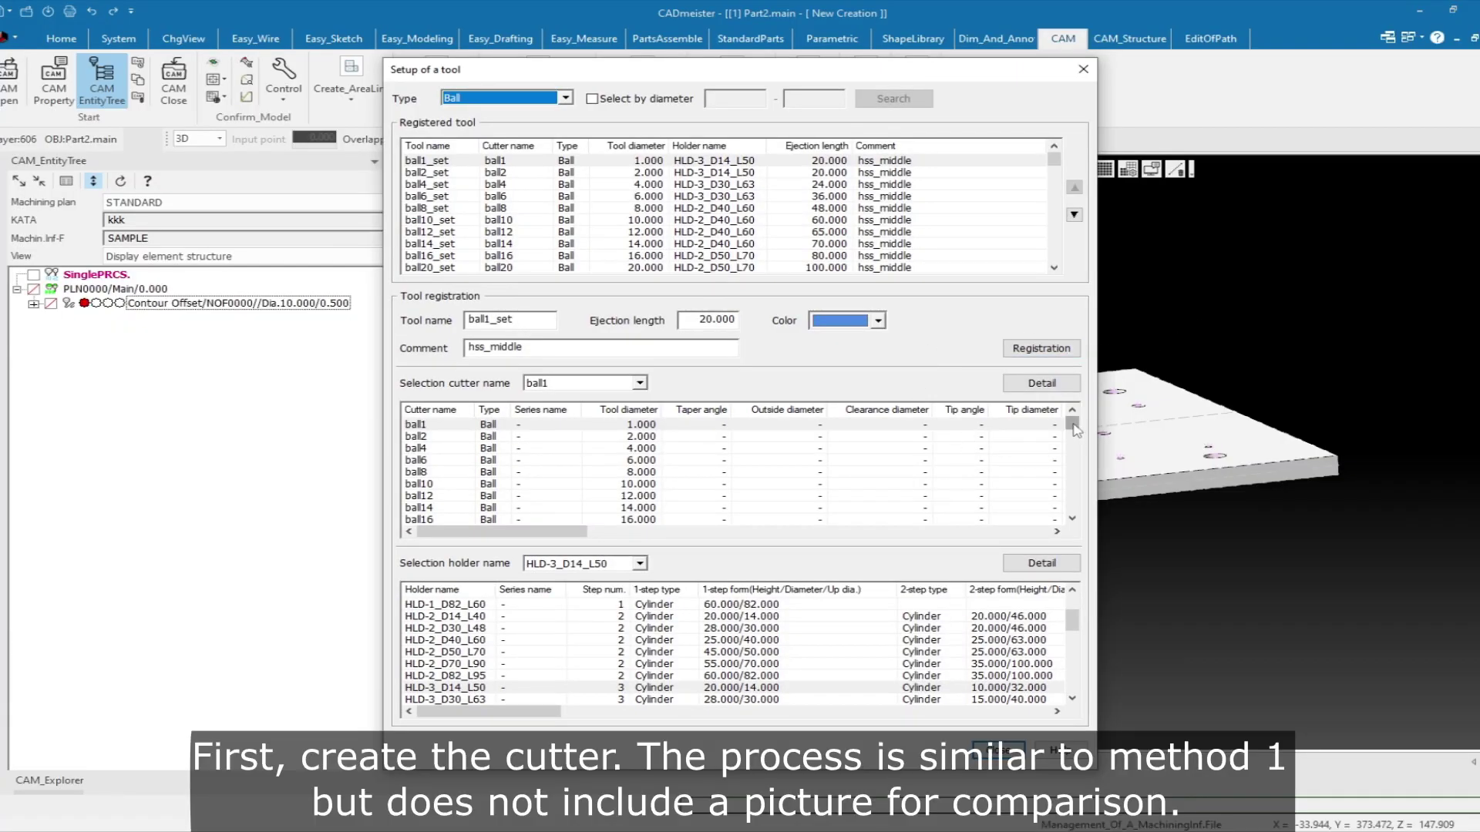
Step: In the detailed cutter setup, name the cutter ball22 with diameter 22
{"action": "left_click_drag", "start_coordinate": [1076, 430], "coordinate": [1082, 518]}
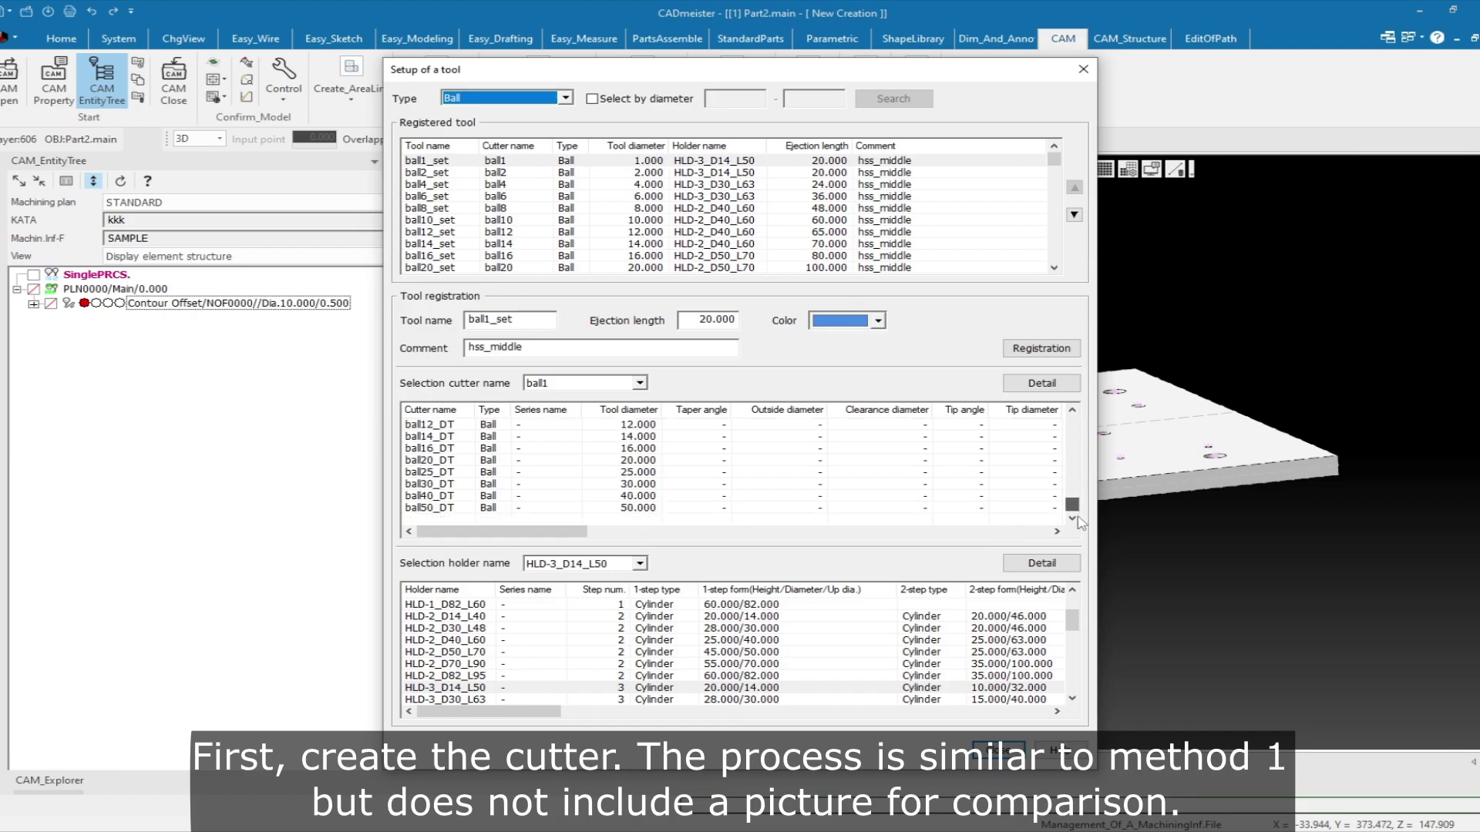
{"action": "left_click_drag", "start_coordinate": [1083, 518], "coordinate": [1087, 437]}
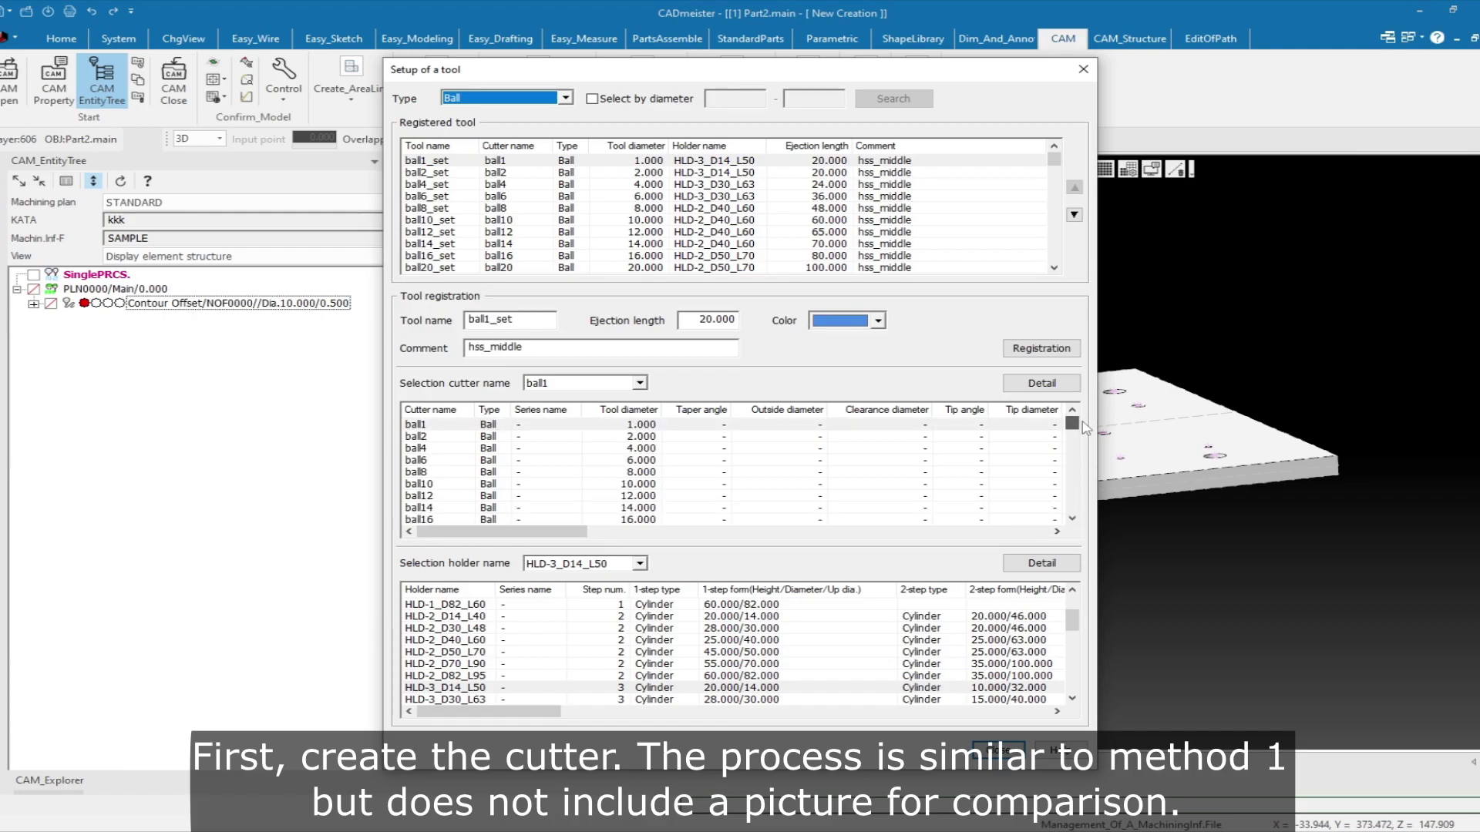
{"action": "left_click", "coordinate": [1045, 385]}
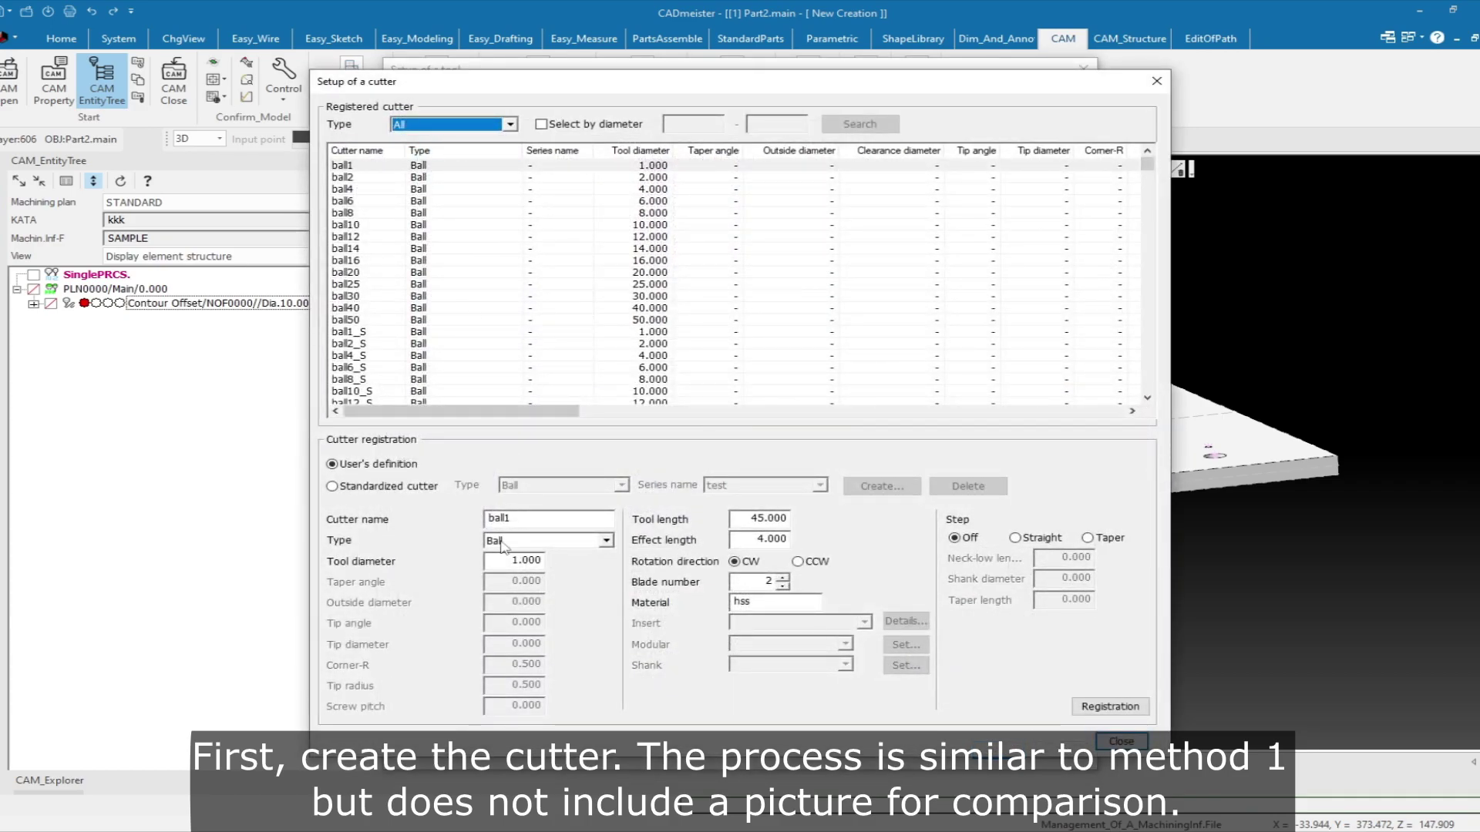
{"action": "left_click", "coordinate": [516, 523]}
{"action": "key", "text": "BackSpace"}
{"action": "type", "text": "22"}
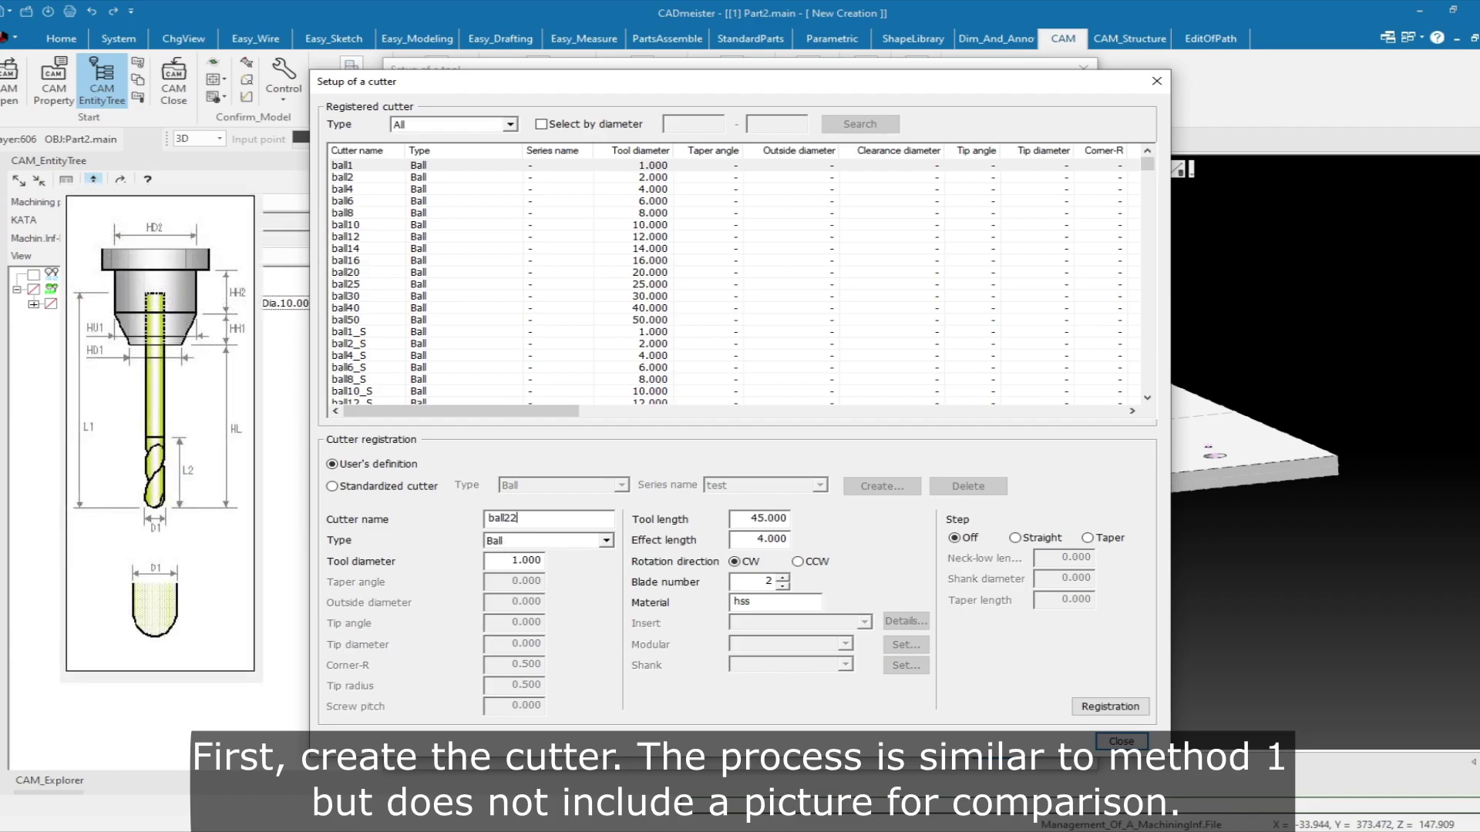
{"action": "left_click_drag", "start_coordinate": [502, 564], "coordinate": [568, 563]}
{"action": "type", "text": "22"}
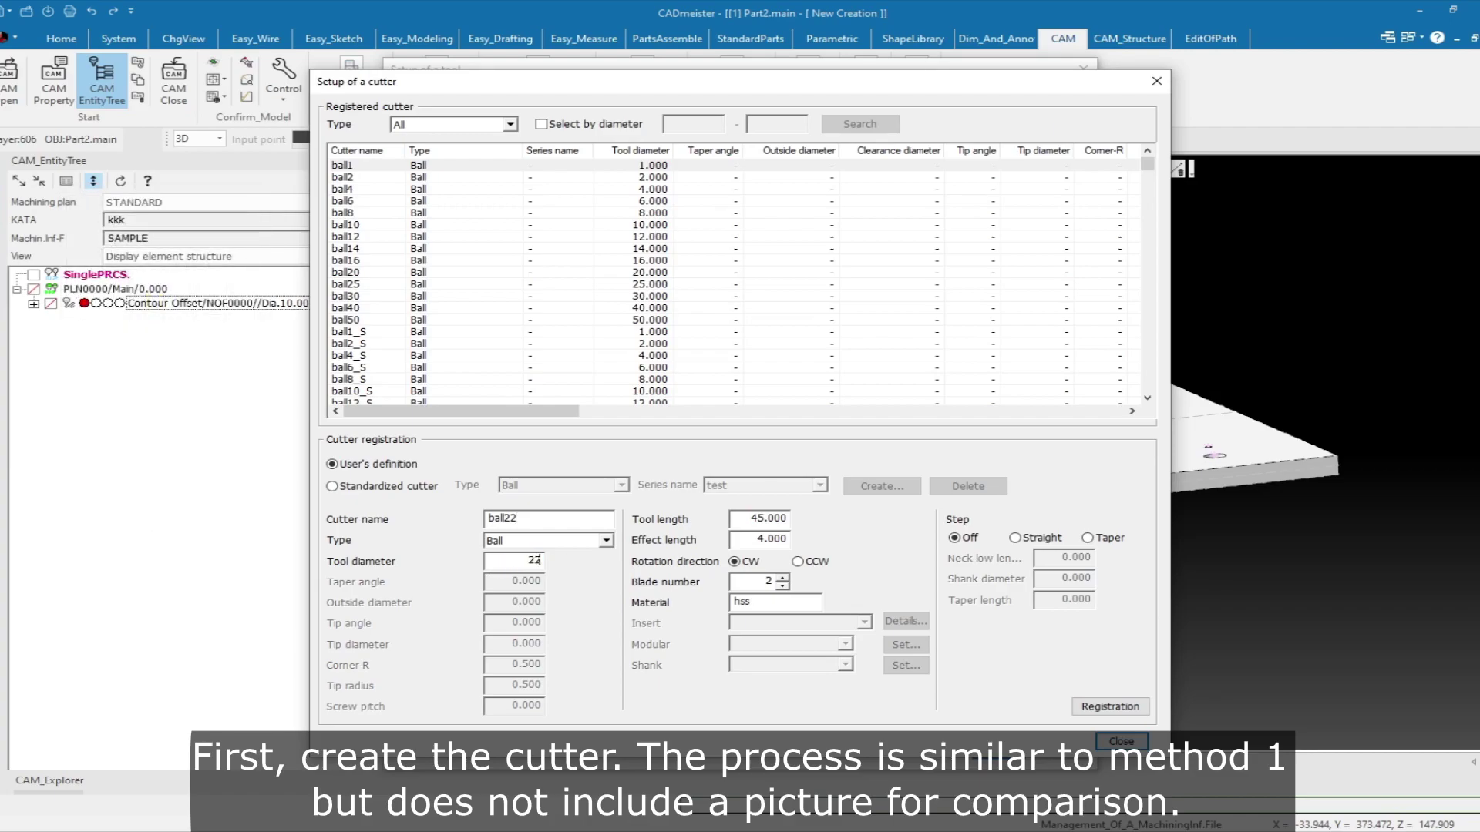
Step: Set tool length 150, effect length 50 and blade number 2
{"action": "double_click", "coordinate": [760, 518]}
{"action": "type", "text": "150"}
{"action": "double_click", "coordinate": [740, 538]}
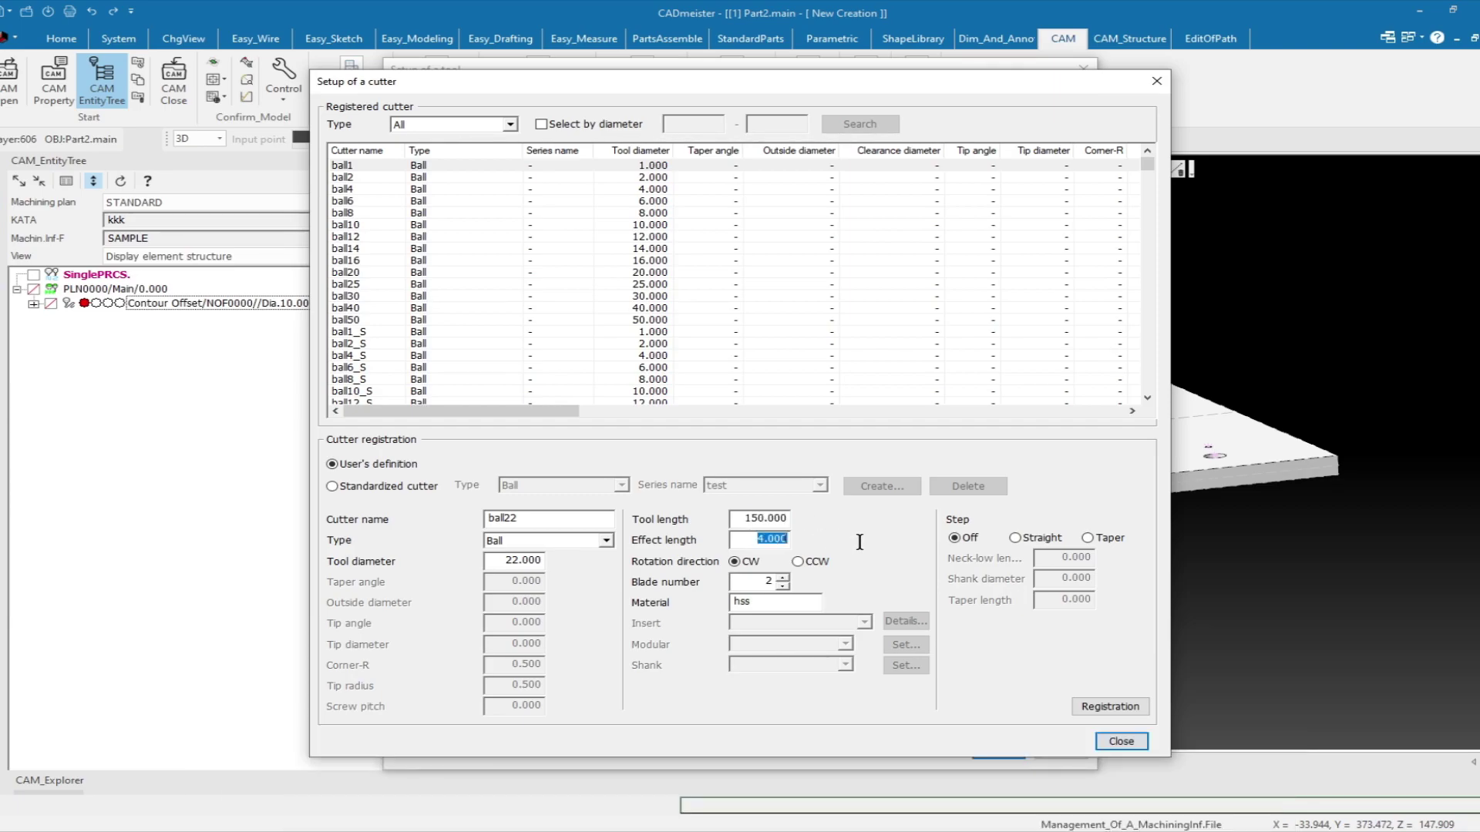
{"action": "type", "text": "50"}
{"action": "left_click", "coordinate": [783, 585]}
Step: Leave the step shank Off and register the ball22 cutter
{"action": "left_click", "coordinate": [1016, 538]}
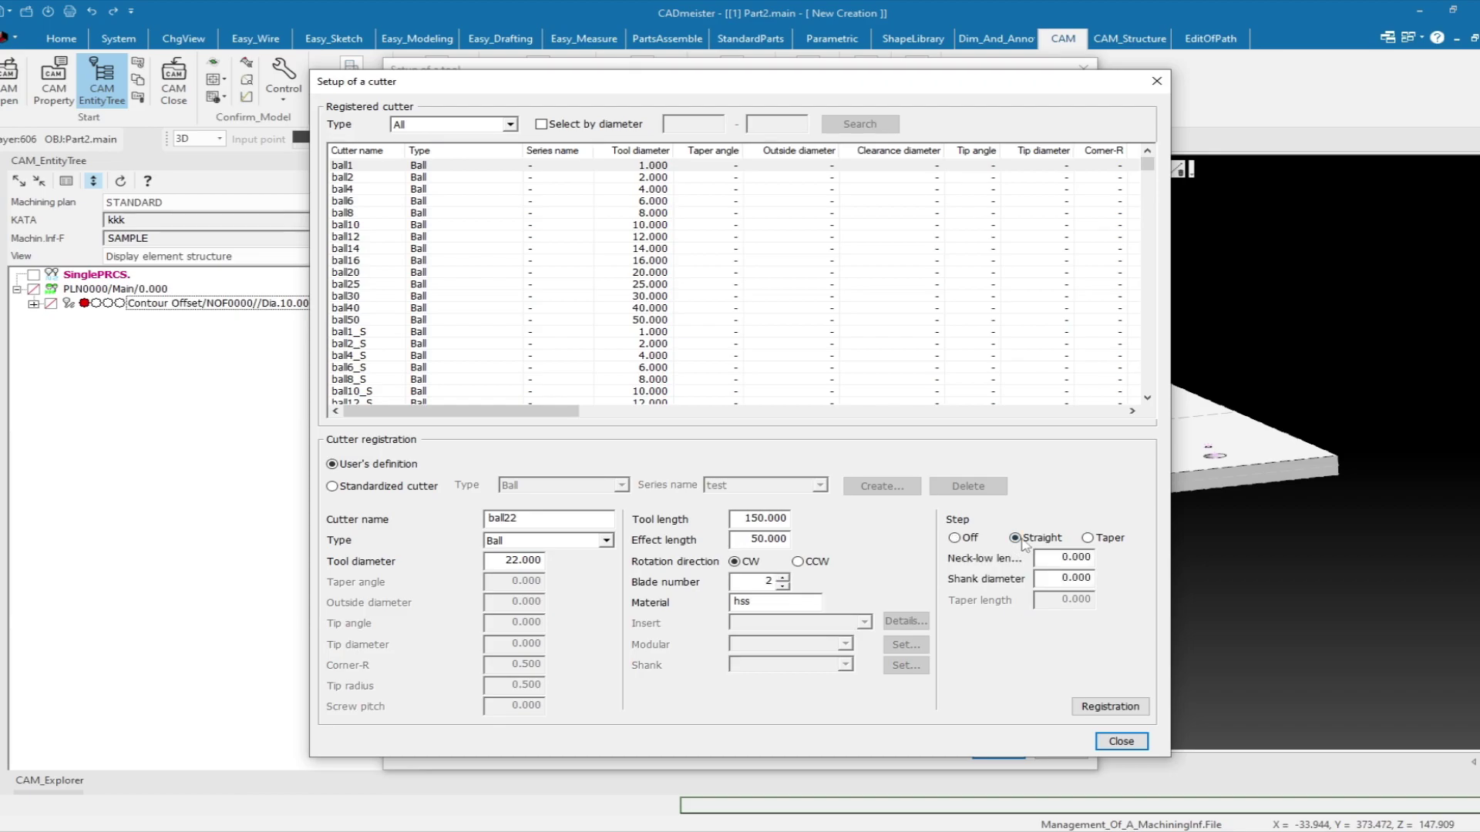
{"action": "left_click", "coordinate": [1101, 542]}
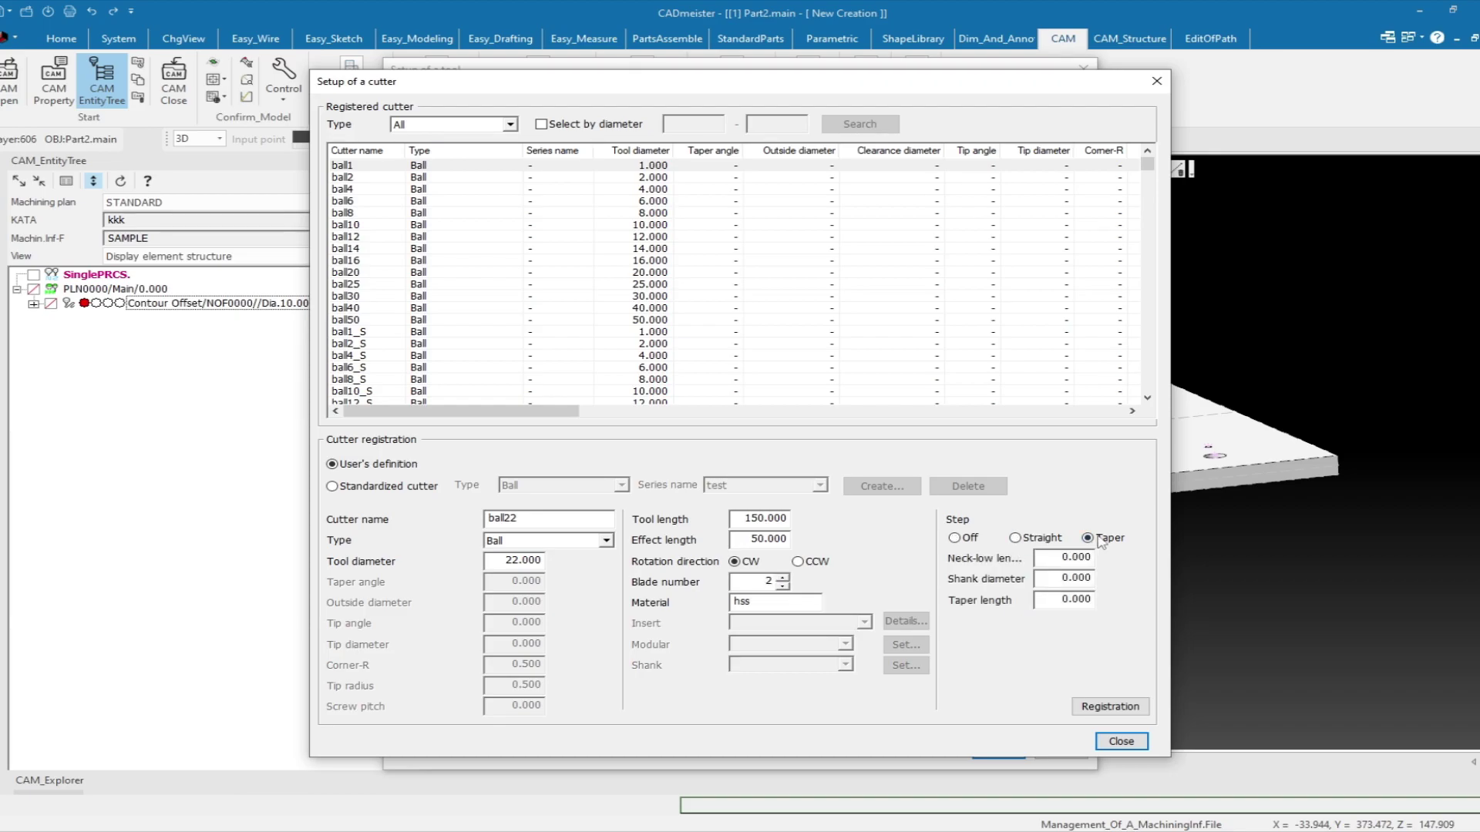
{"action": "left_click", "coordinate": [972, 542]}
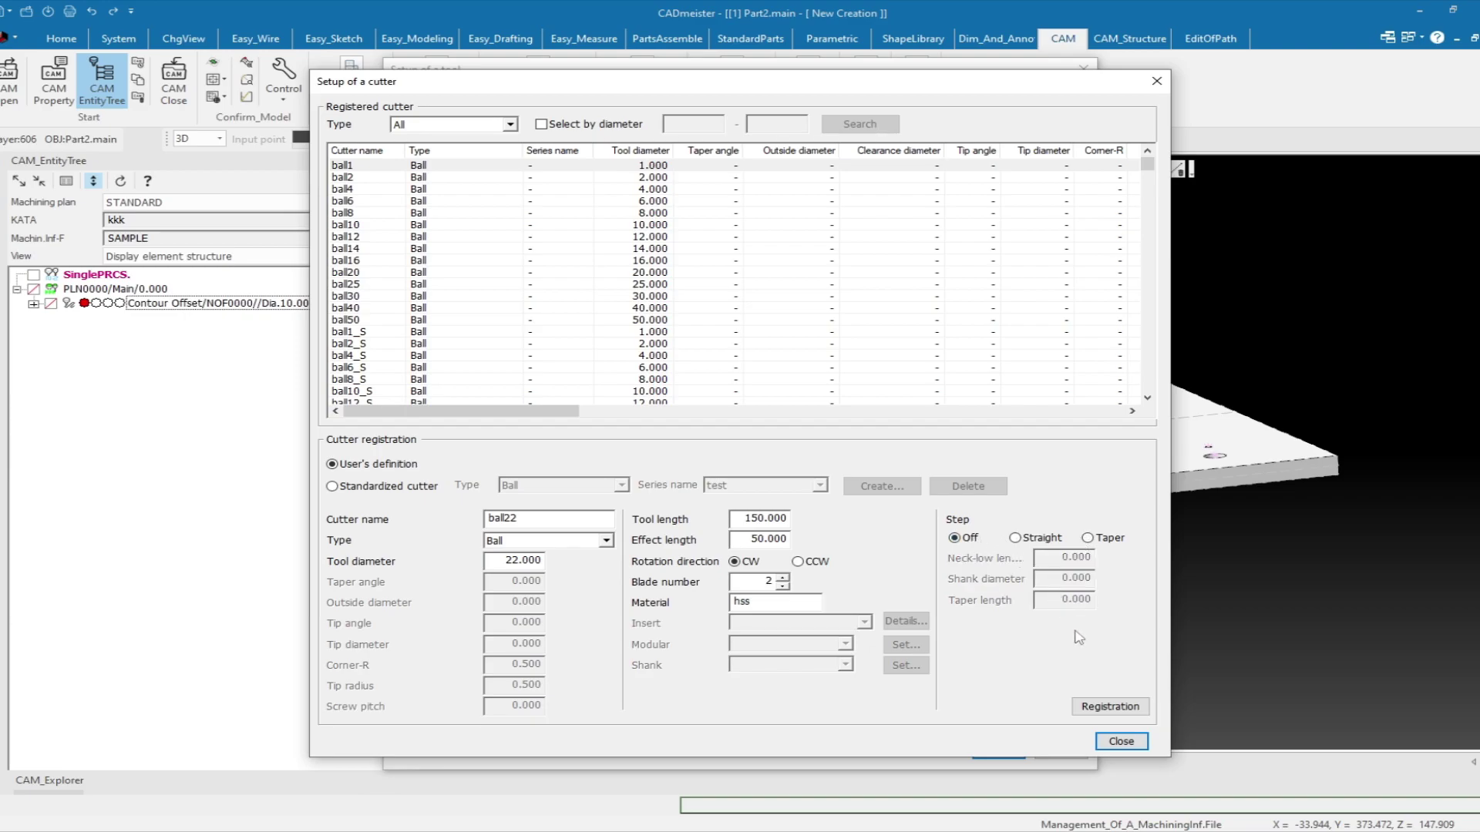
{"action": "left_click", "coordinate": [1114, 710]}
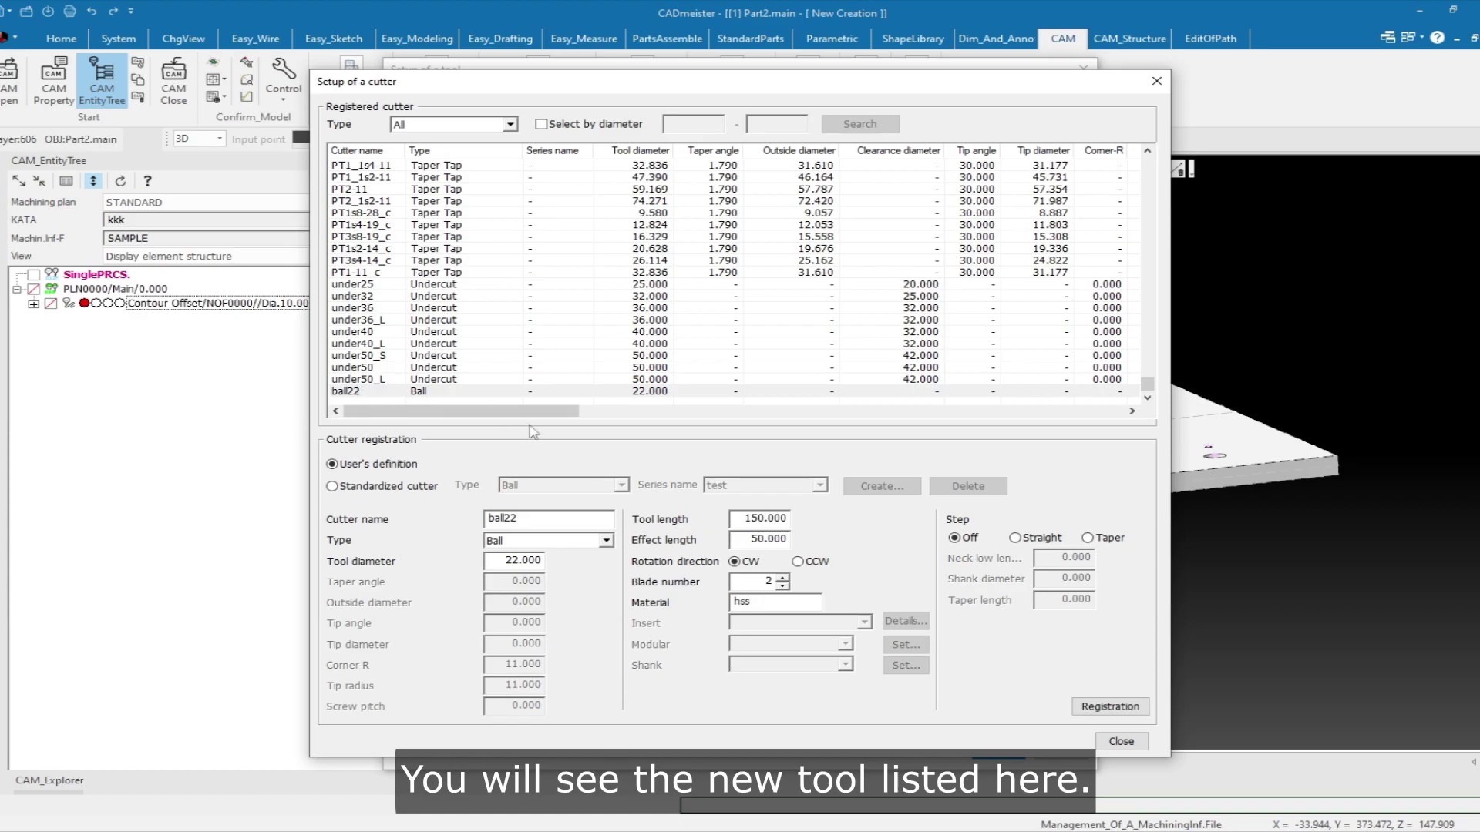
{"action": "left_click", "coordinate": [1122, 741]}
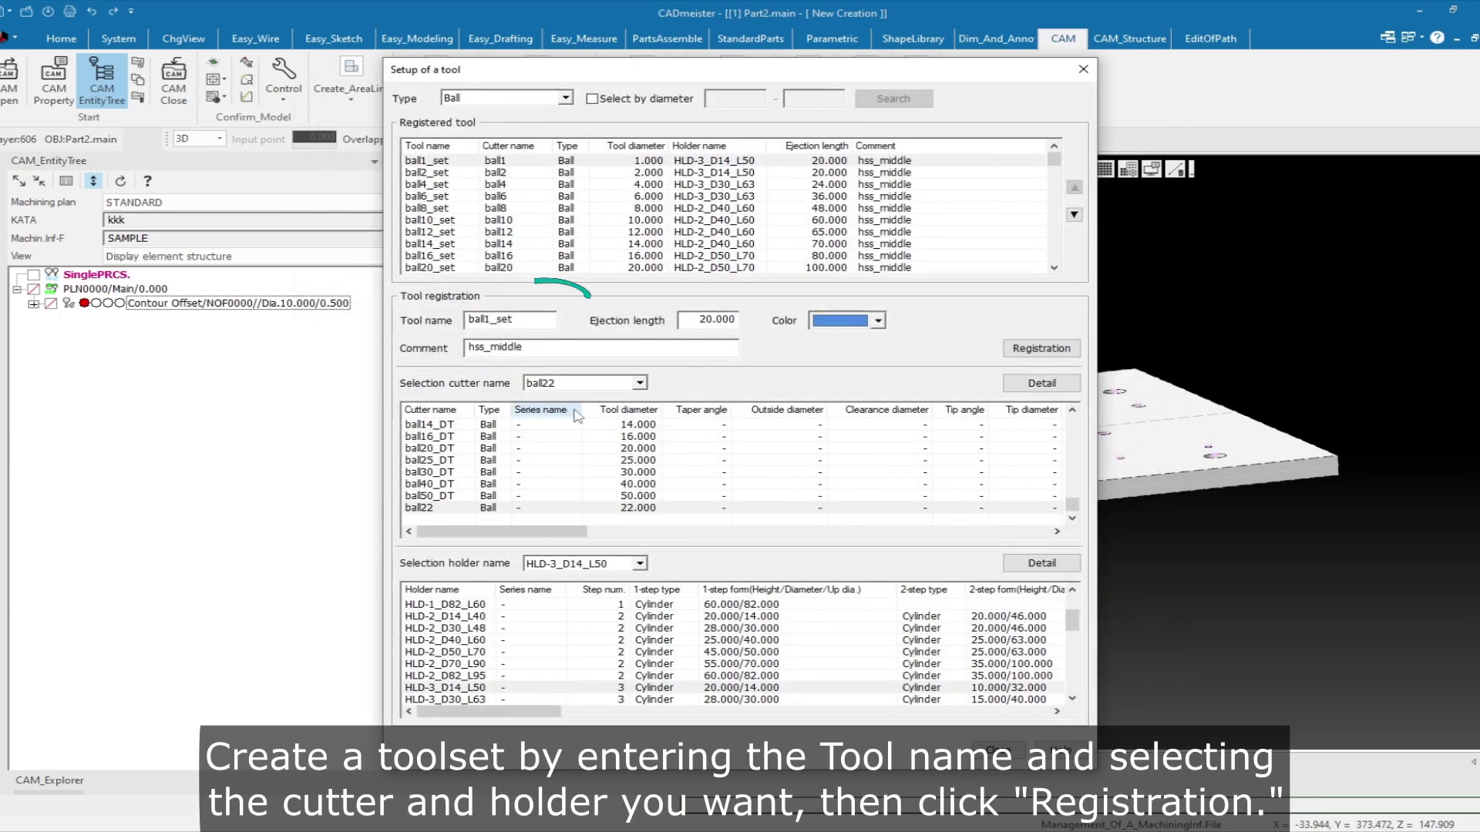
Step: Create and register toolset ball22_150 using cutter ball22 with ejection length 50
{"action": "left_click", "coordinate": [430, 508]}
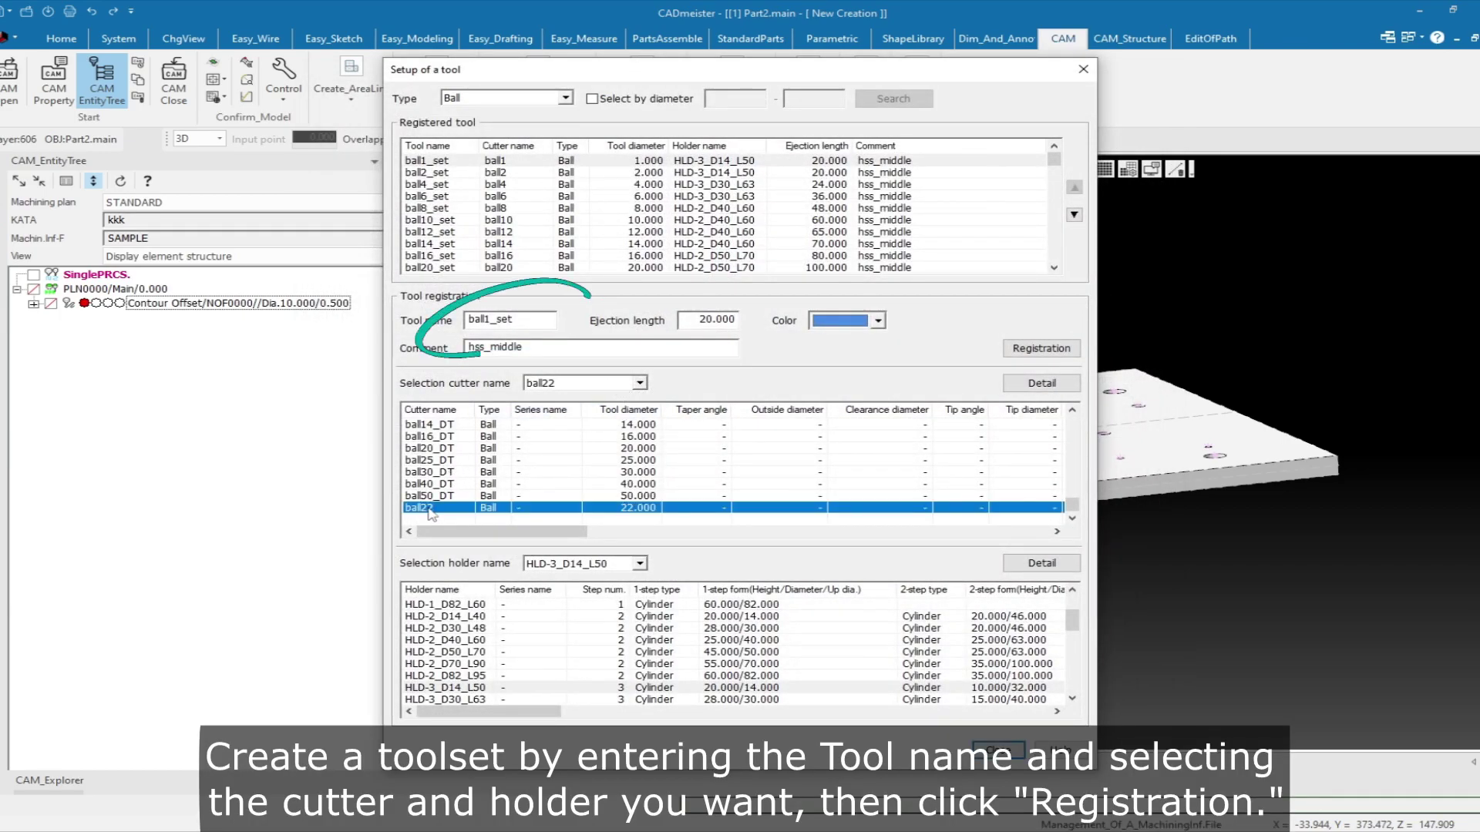
{"action": "double_click", "coordinate": [521, 319]}
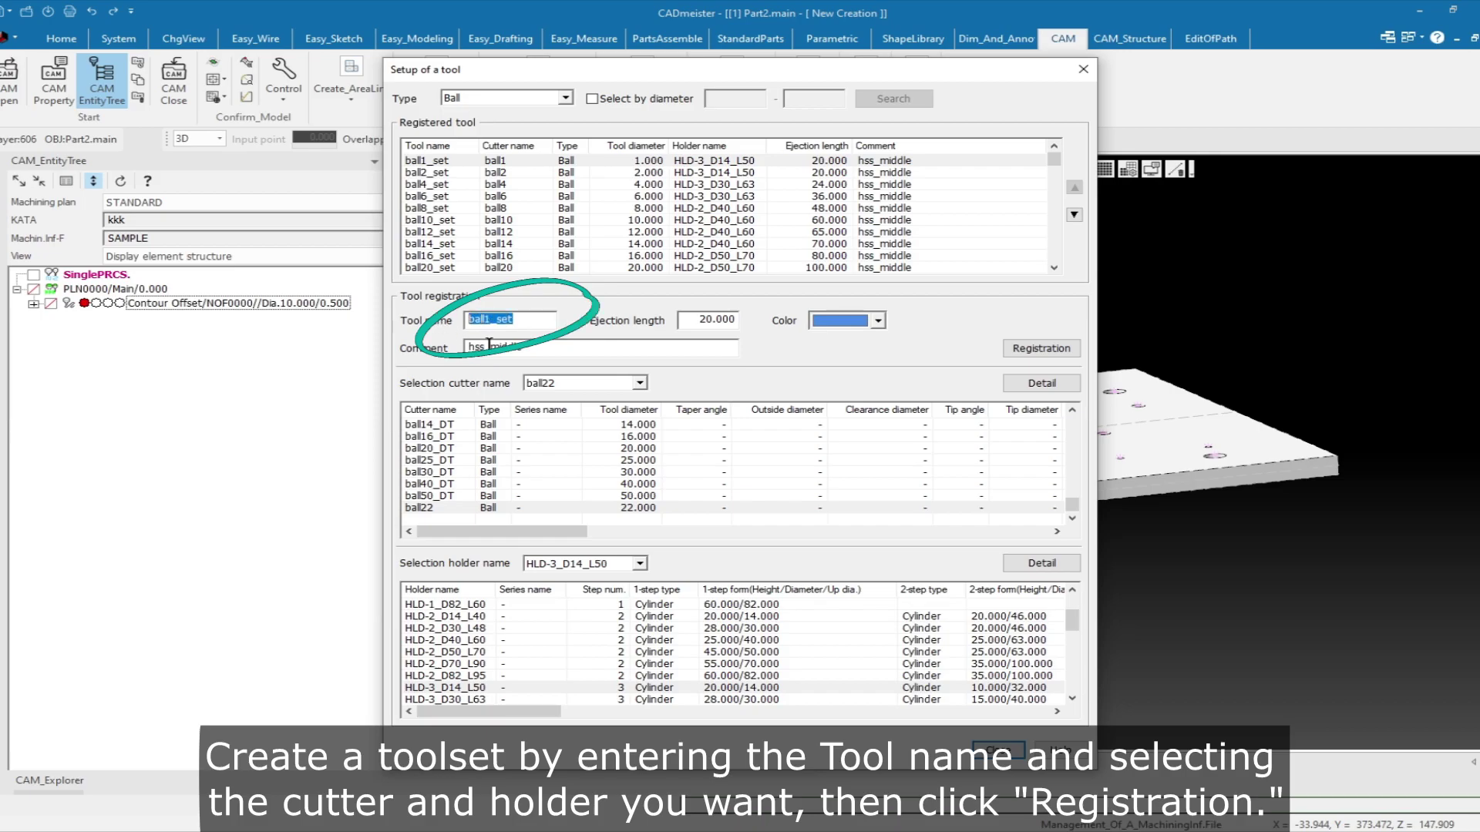
{"action": "type", "text": "bal"}
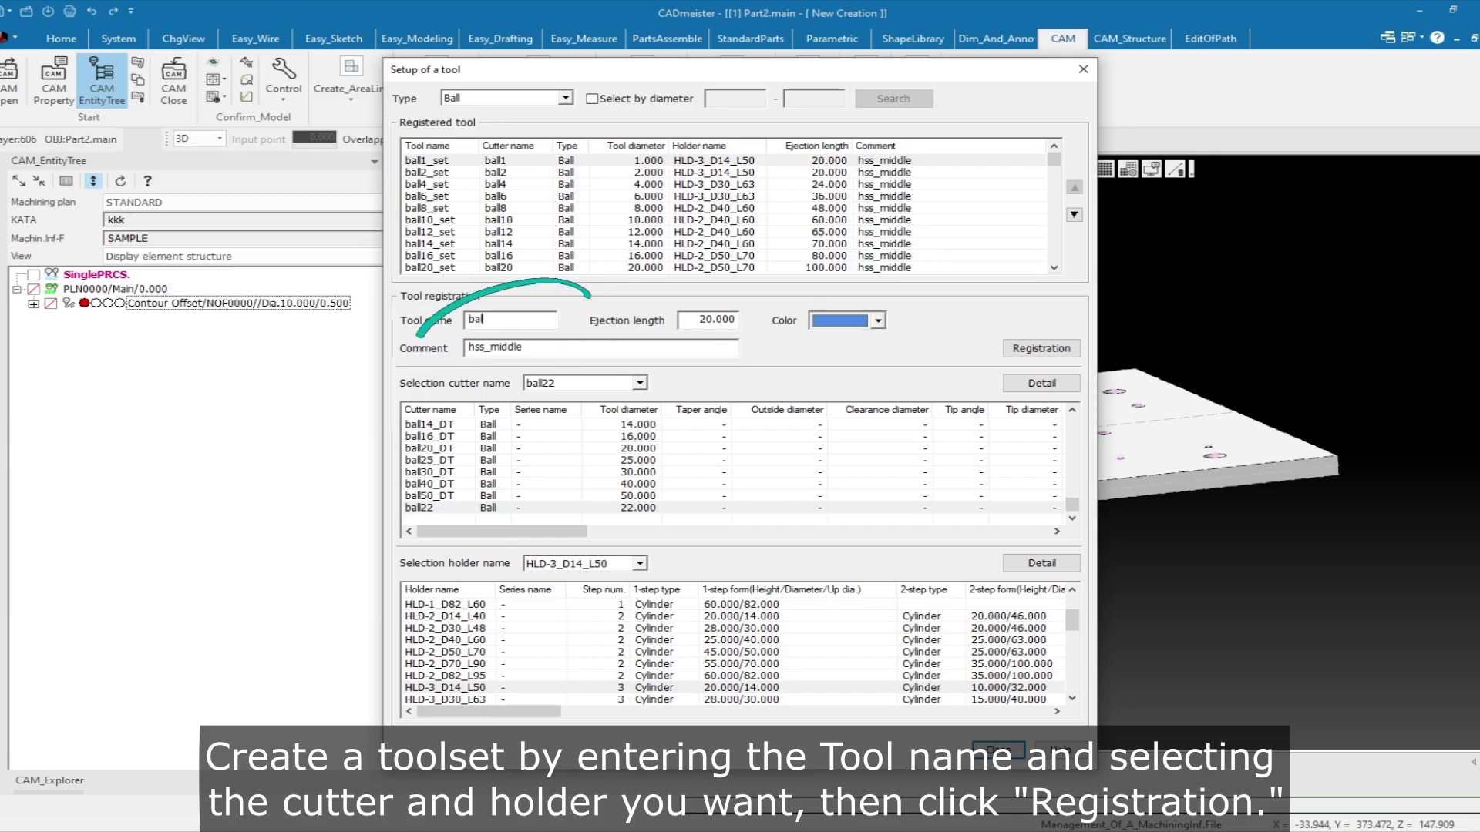
{"action": "type", "text": "l22"}
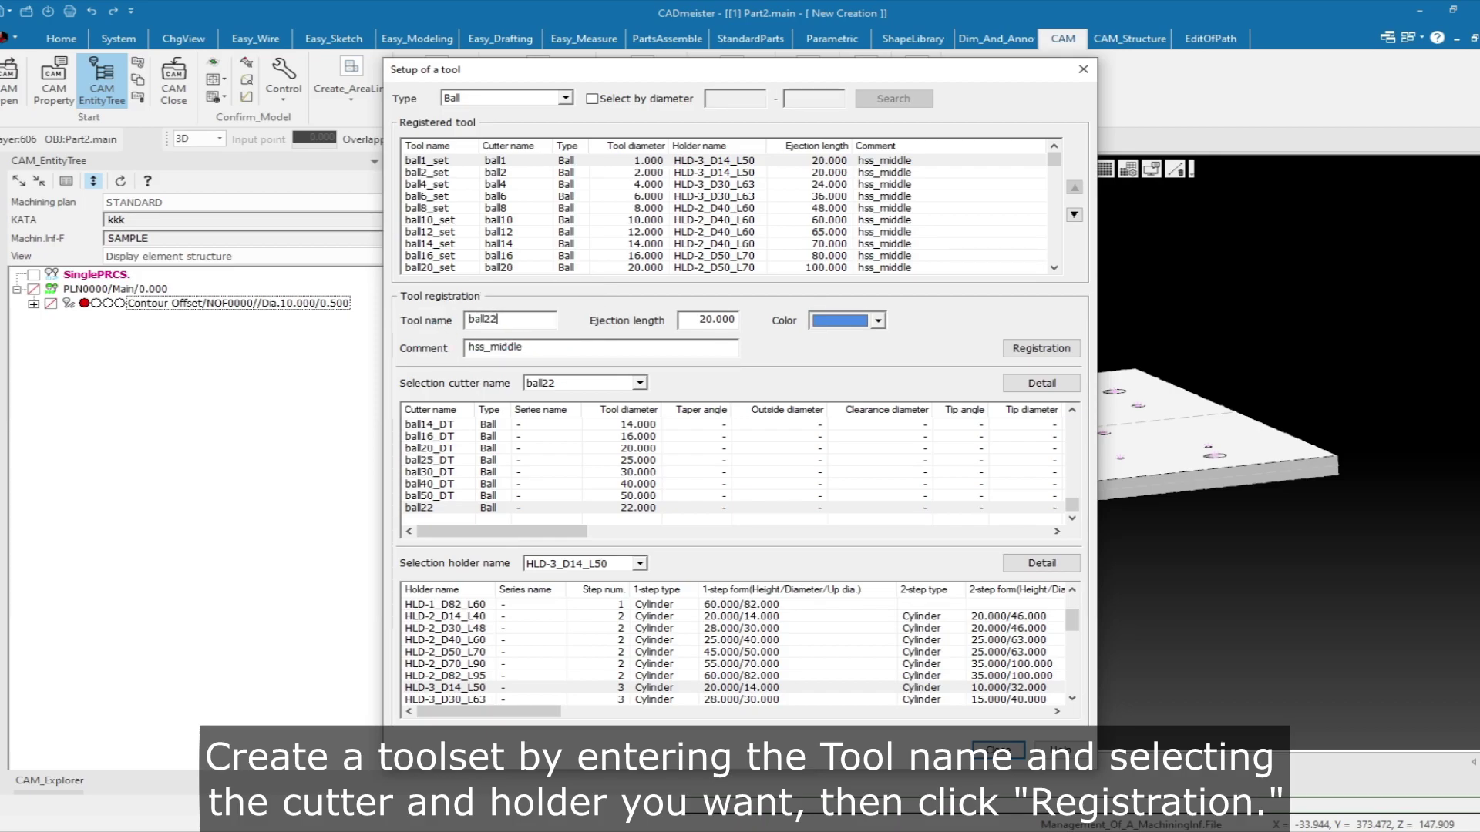
{"action": "type", "text": "_1"}
{"action": "type", "text": "50"}
{"action": "left_click_drag", "start_coordinate": [697, 321], "coordinate": [759, 329]}
{"action": "type", "text": "5"}
{"action": "left_click", "coordinate": [1049, 355]}
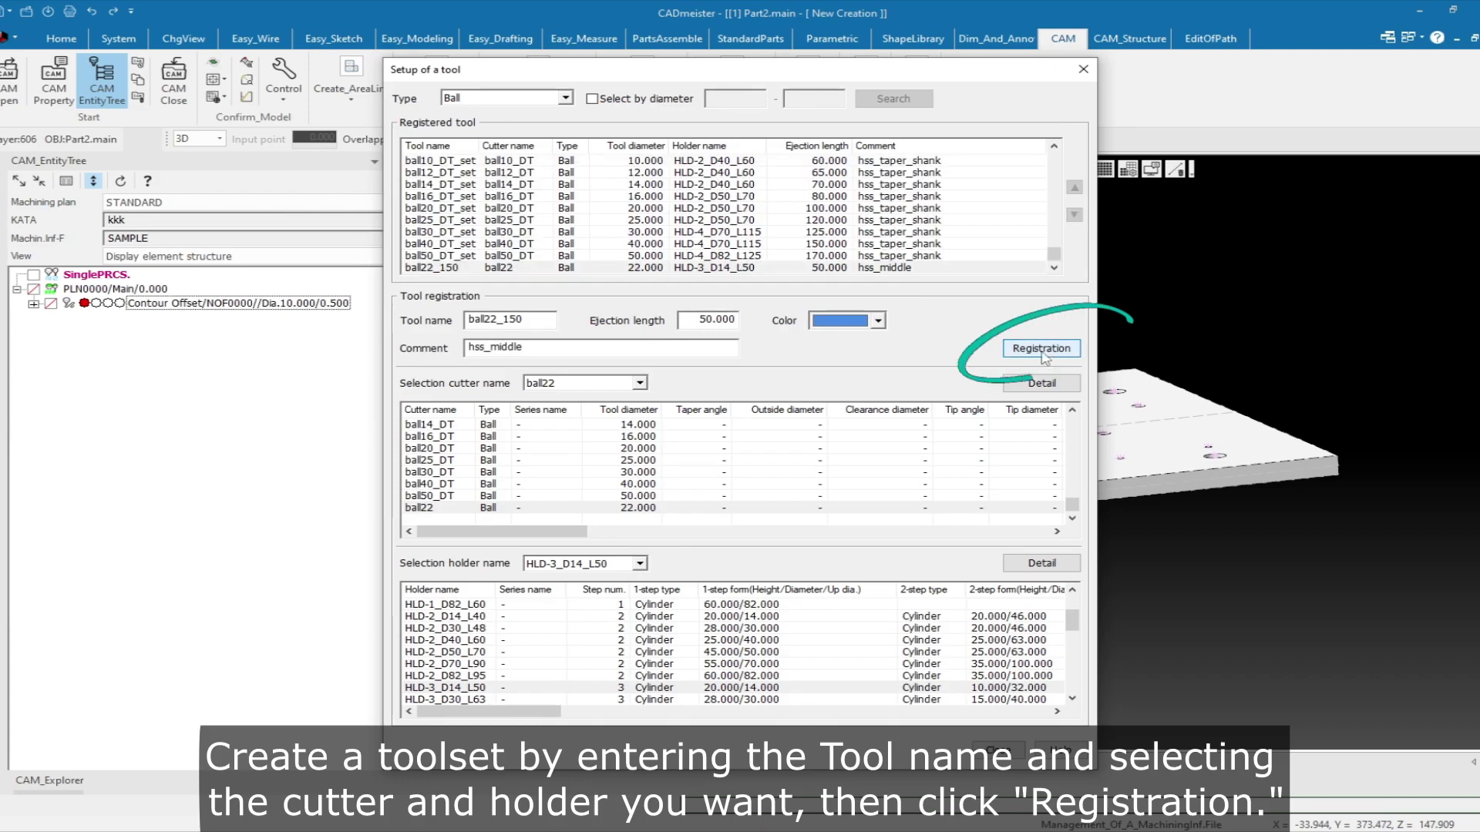
{"action": "left_click", "coordinate": [428, 268]}
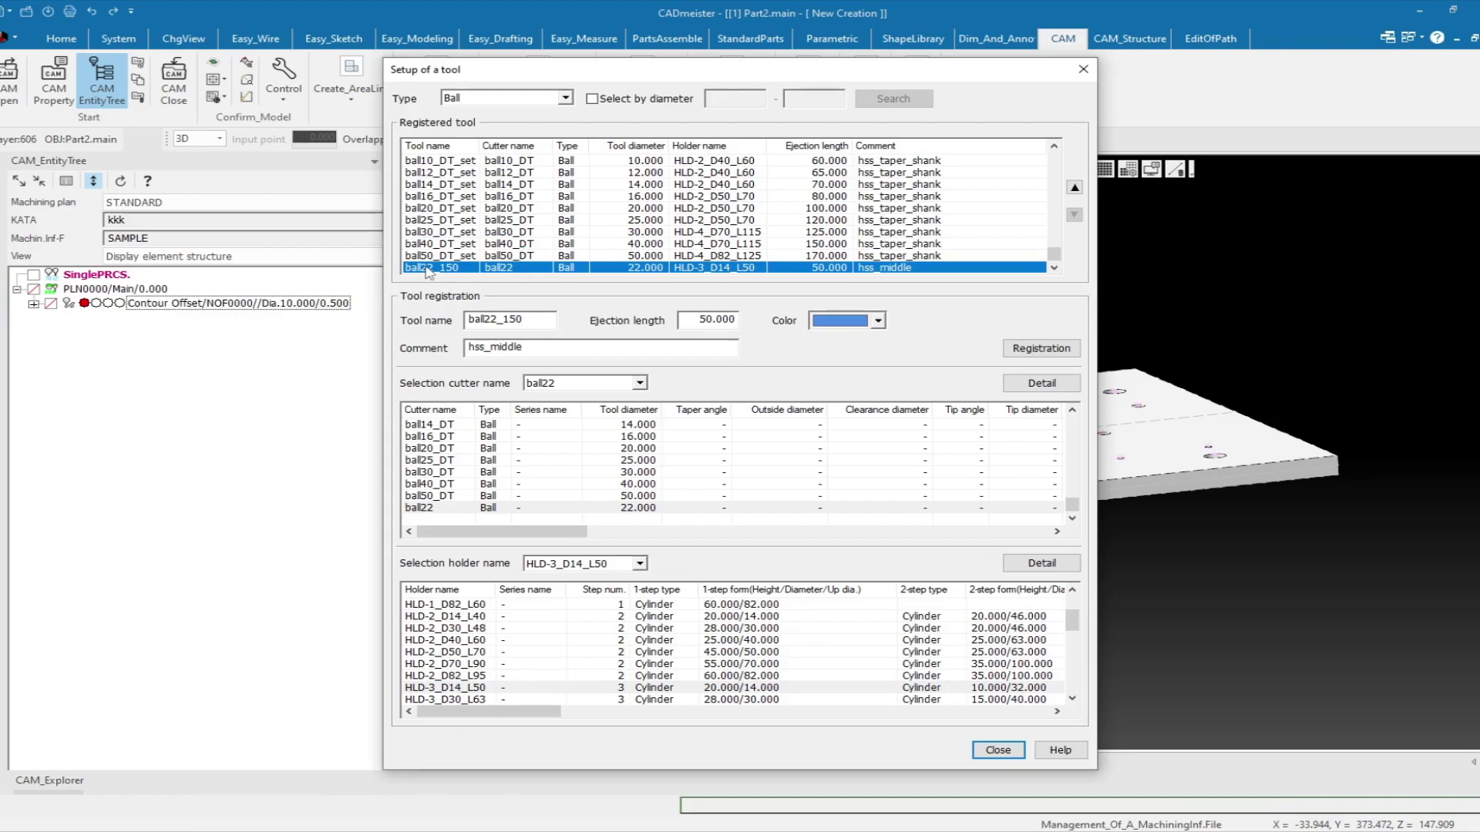
Step: Switch the Contour Offset tool type to Ball and choose toolset ball22_150
{"action": "left_click", "coordinate": [998, 750]}
{"action": "double_click", "coordinate": [232, 304]}
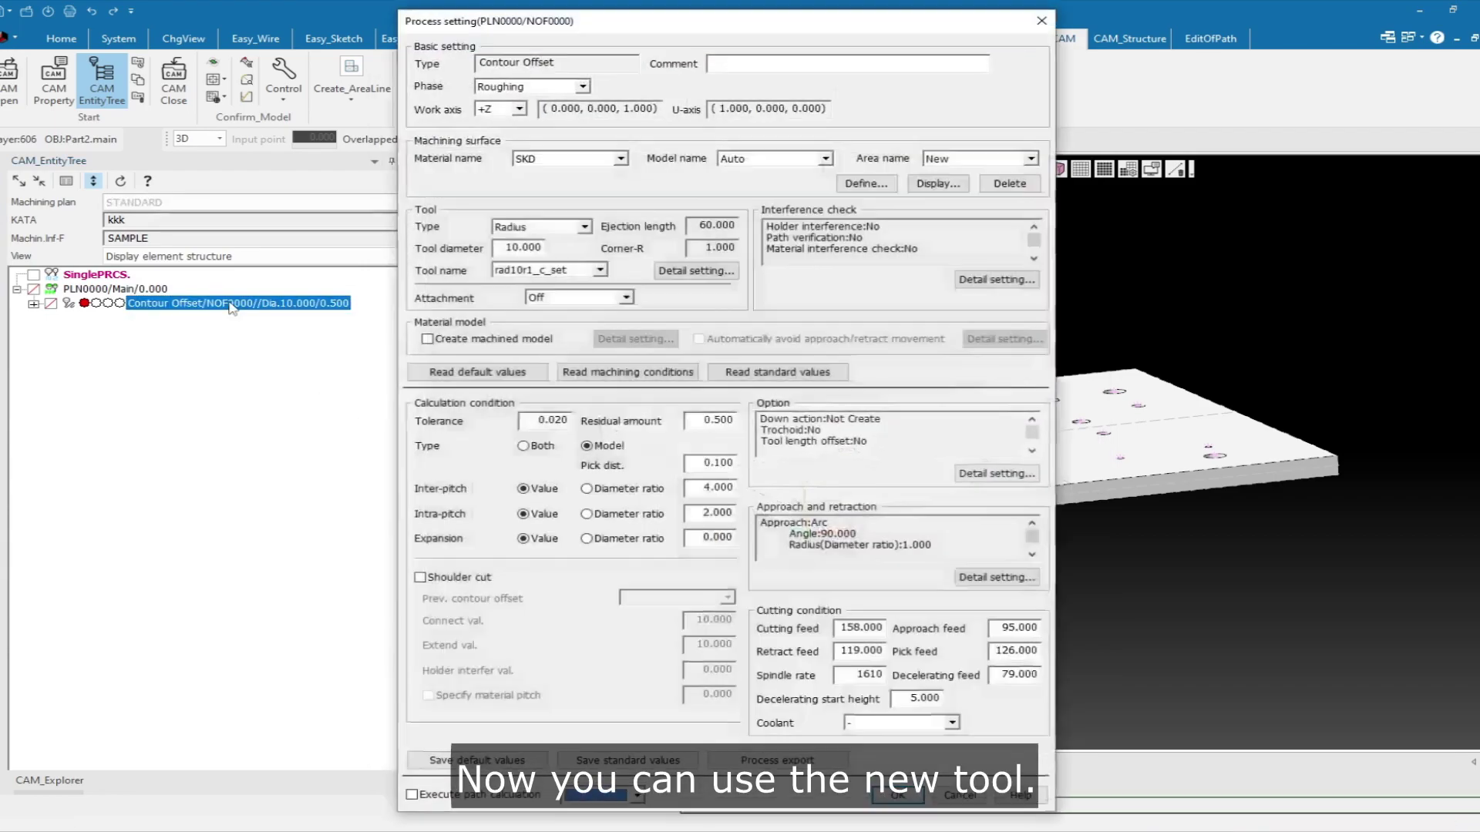
{"action": "left_click", "coordinate": [584, 227]}
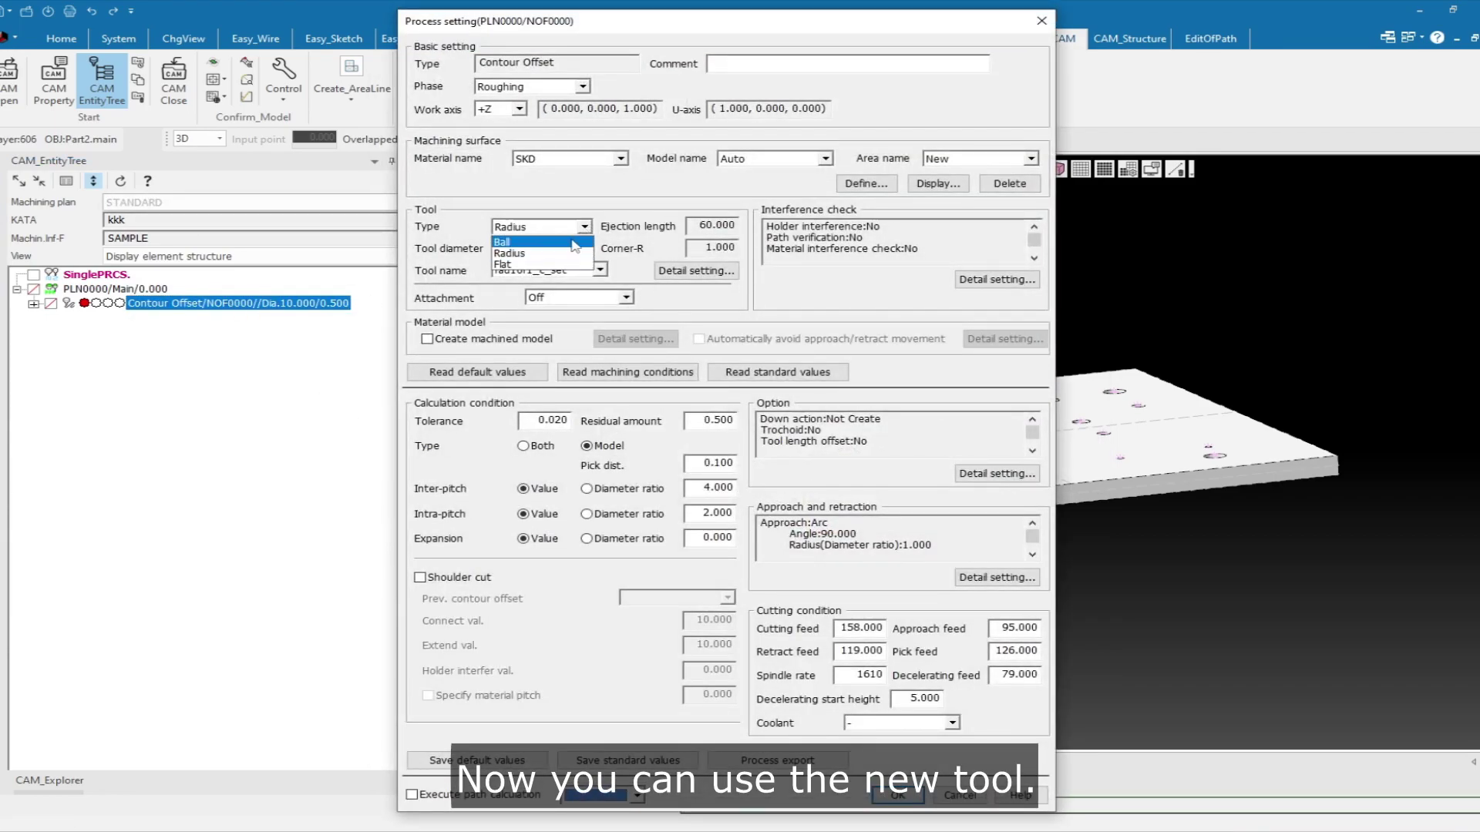
{"action": "left_click", "coordinate": [574, 244]}
{"action": "double_click", "coordinate": [502, 246]}
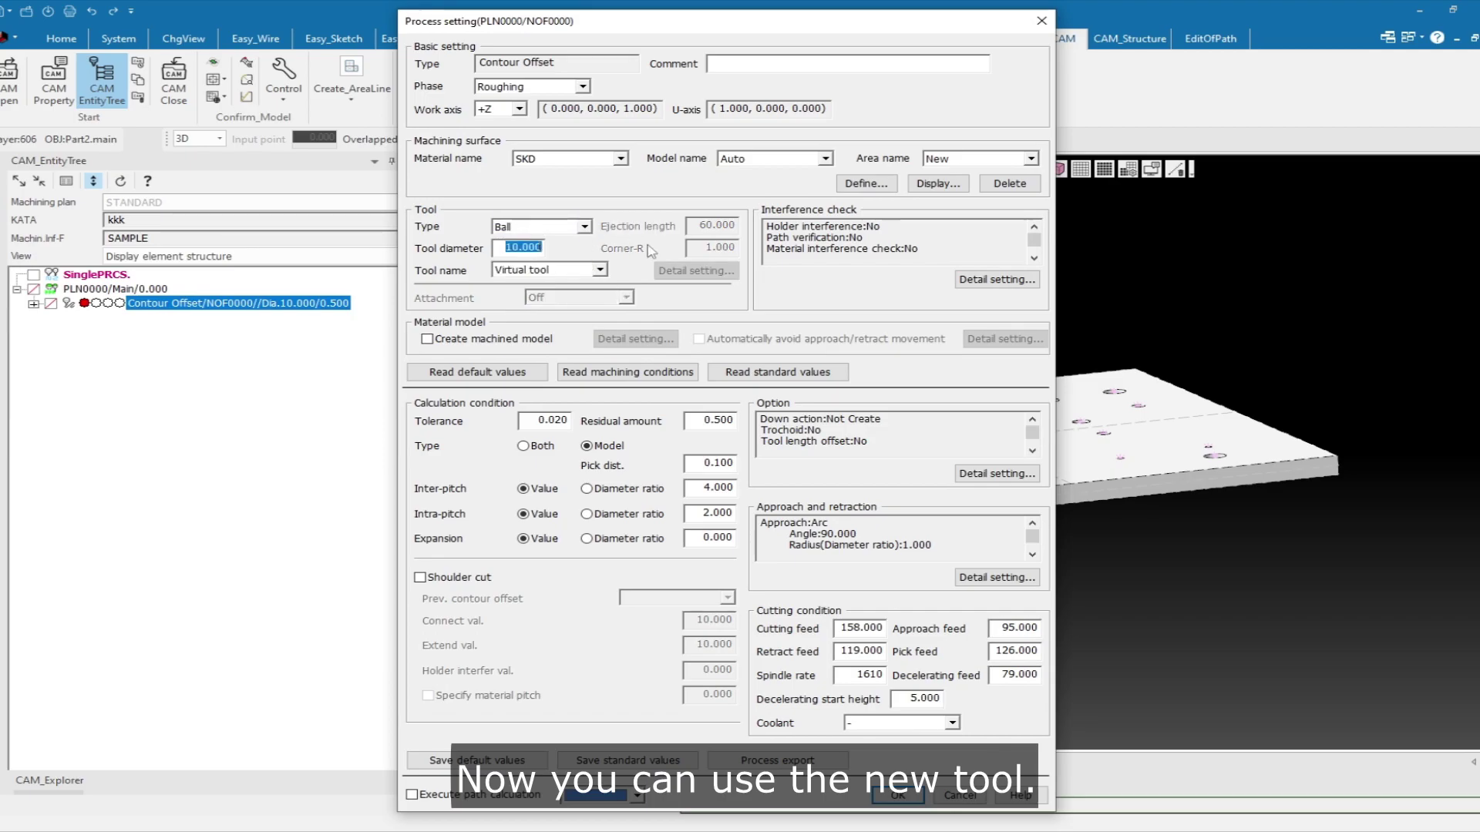
{"action": "type", "text": "22"}
{"action": "left_click", "coordinate": [599, 269]}
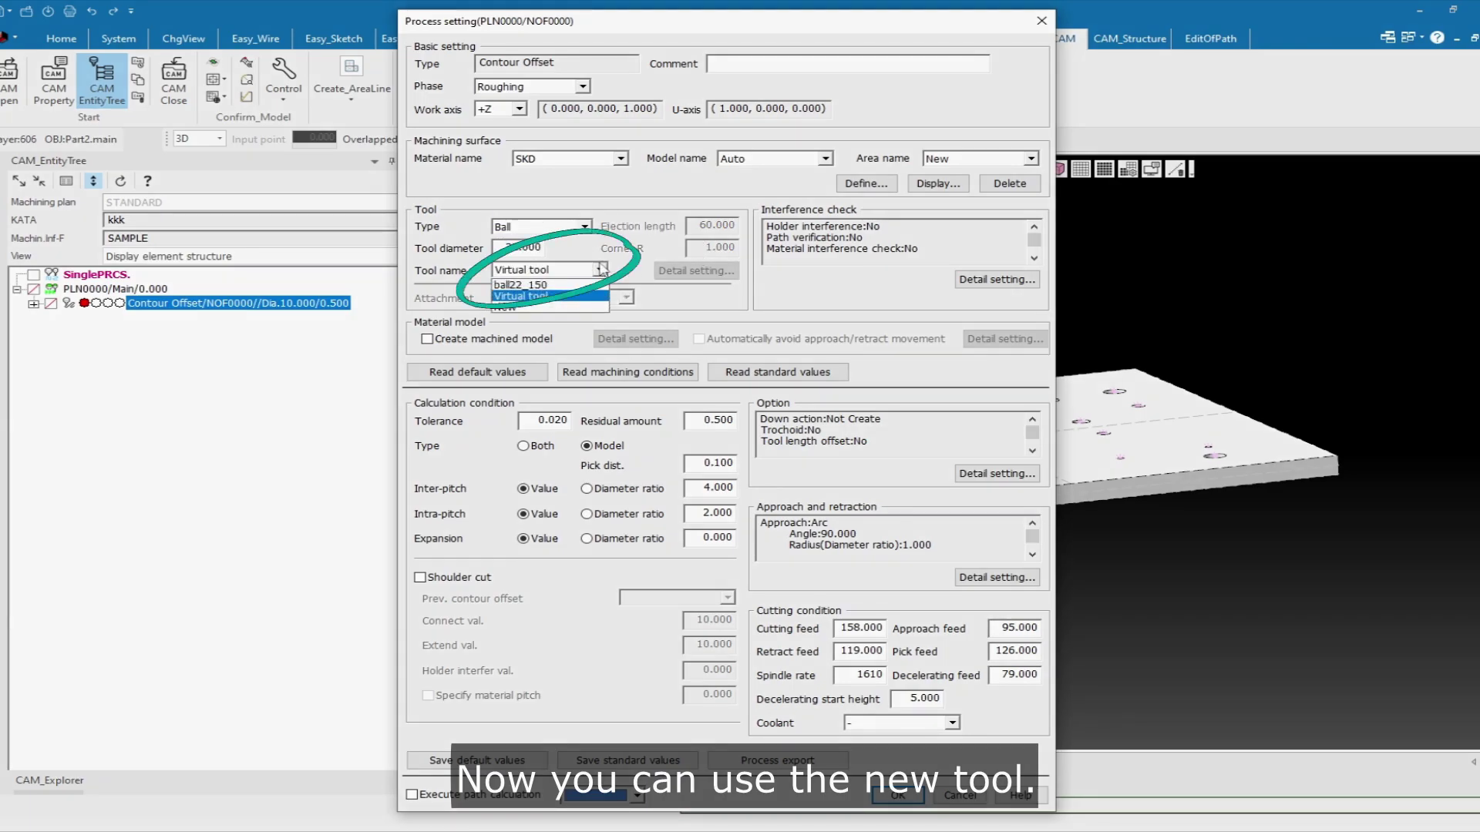
{"action": "left_click", "coordinate": [549, 285]}
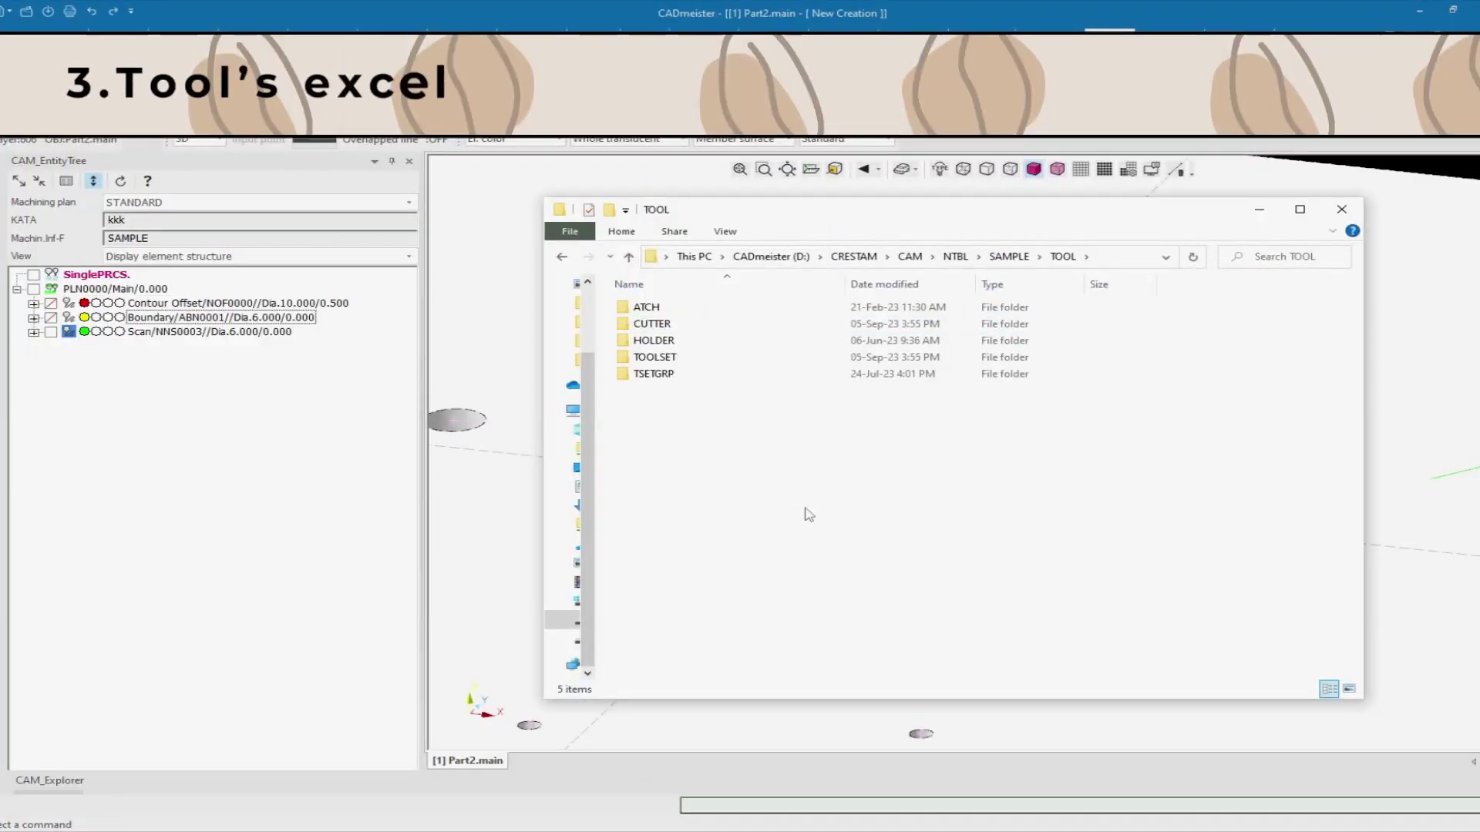
Step: Open ball.csv from the SAMPLE\TOOL\CUTTER folder in Excel
{"action": "double_click", "coordinate": [652, 324]}
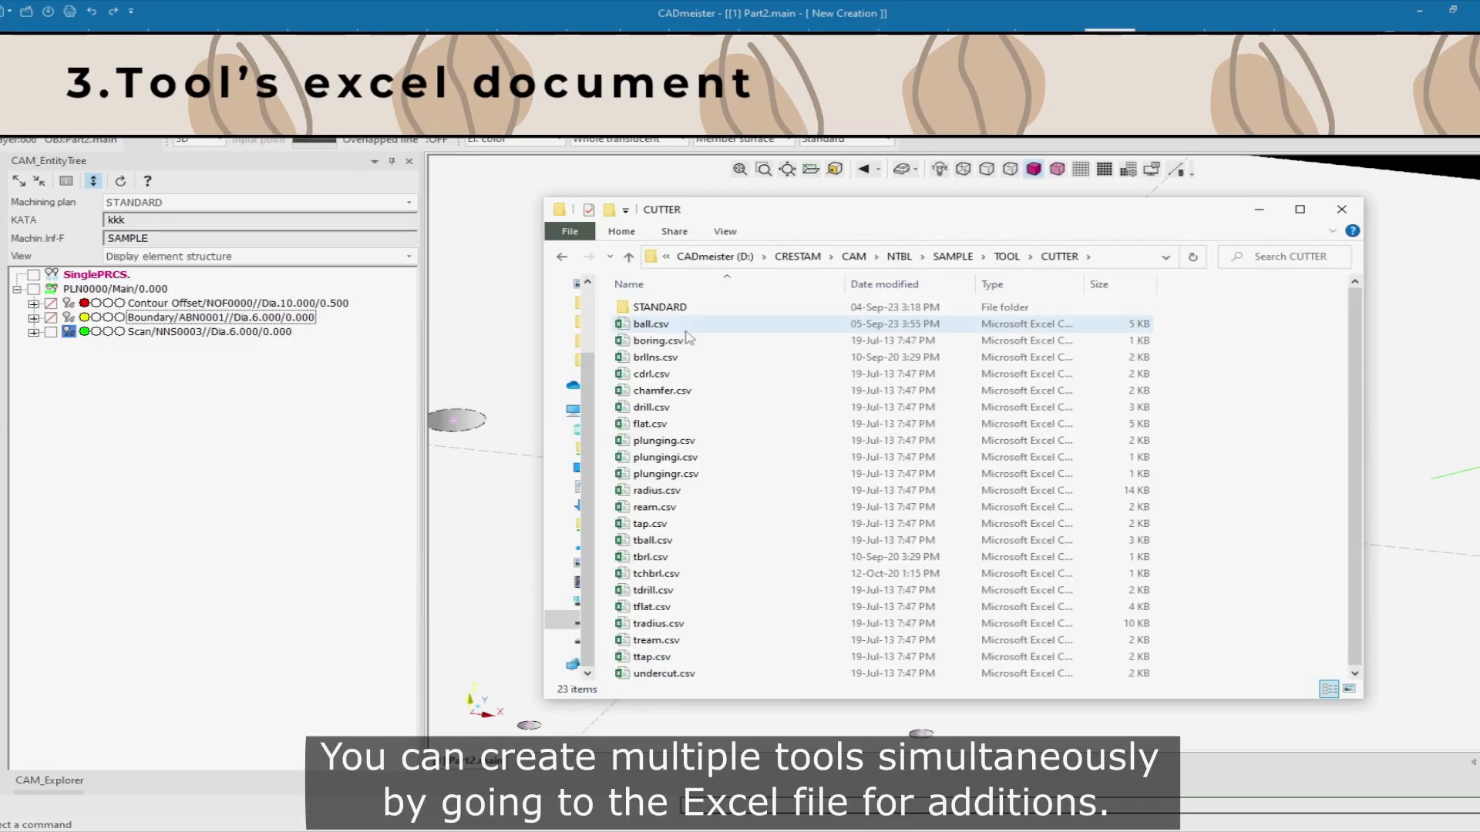
{"action": "left_click", "coordinate": [562, 256]}
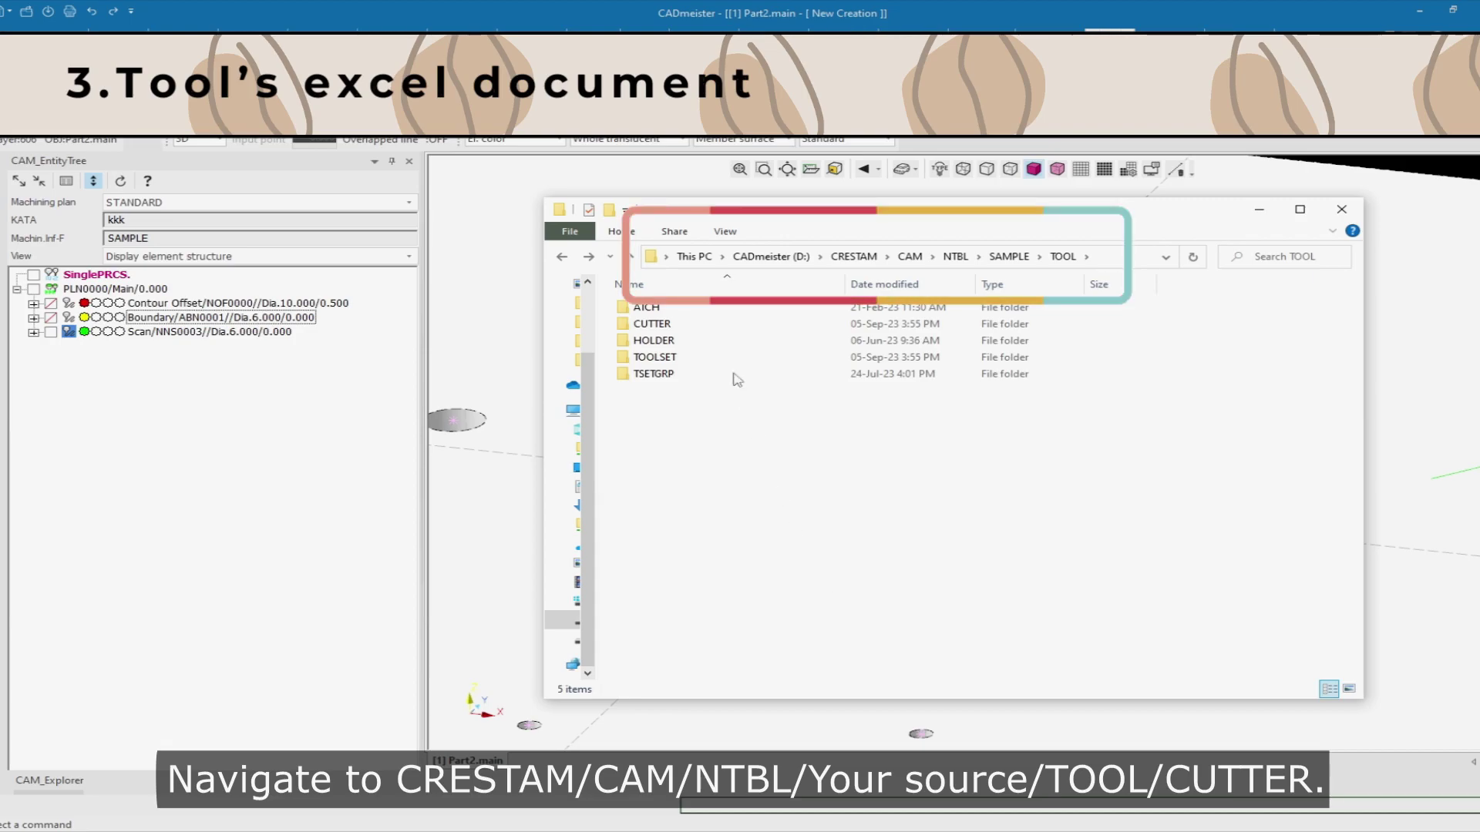
{"action": "double_click", "coordinate": [662, 327]}
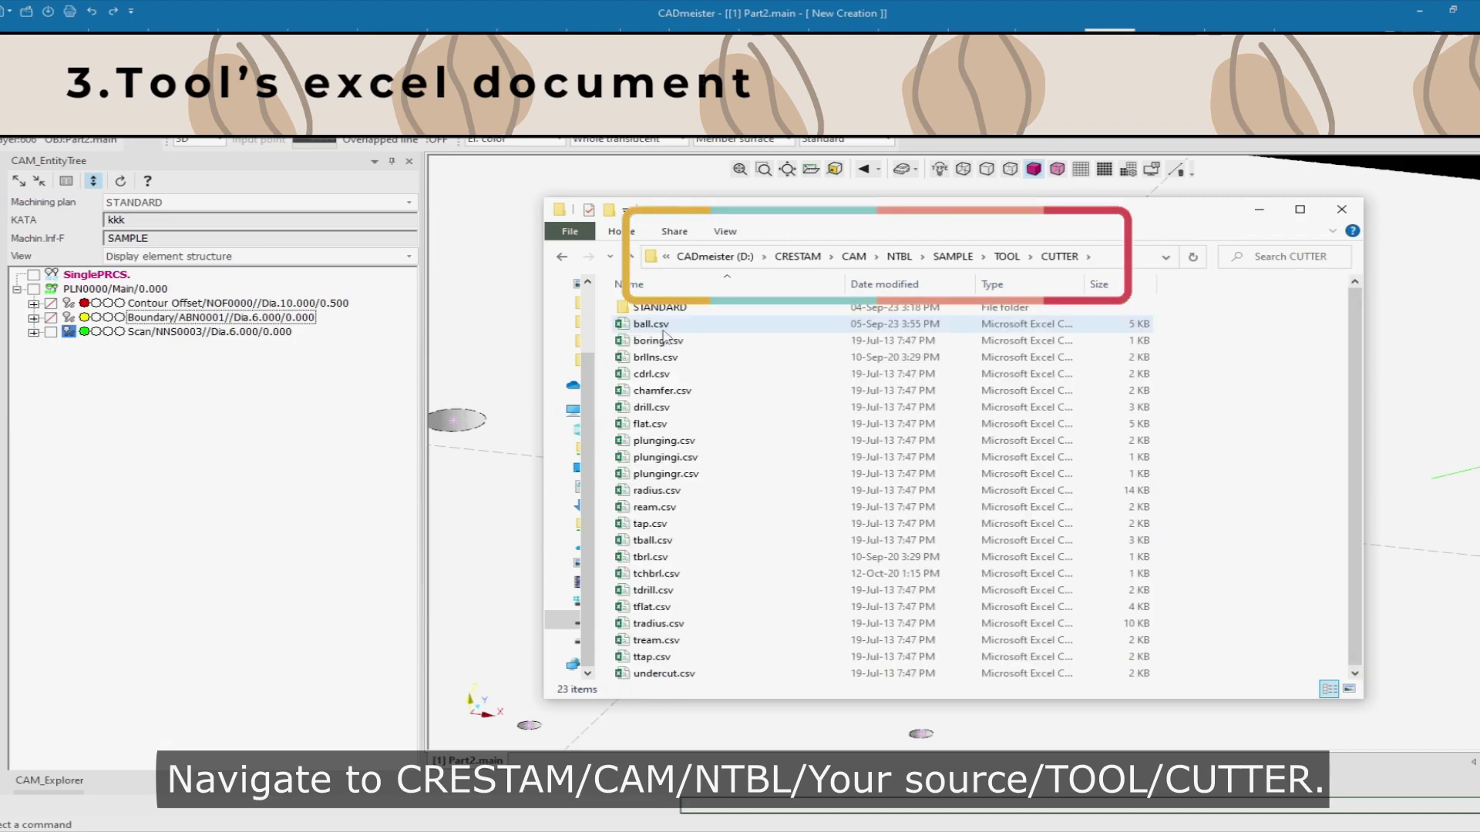
{"action": "double_click", "coordinate": [654, 326]}
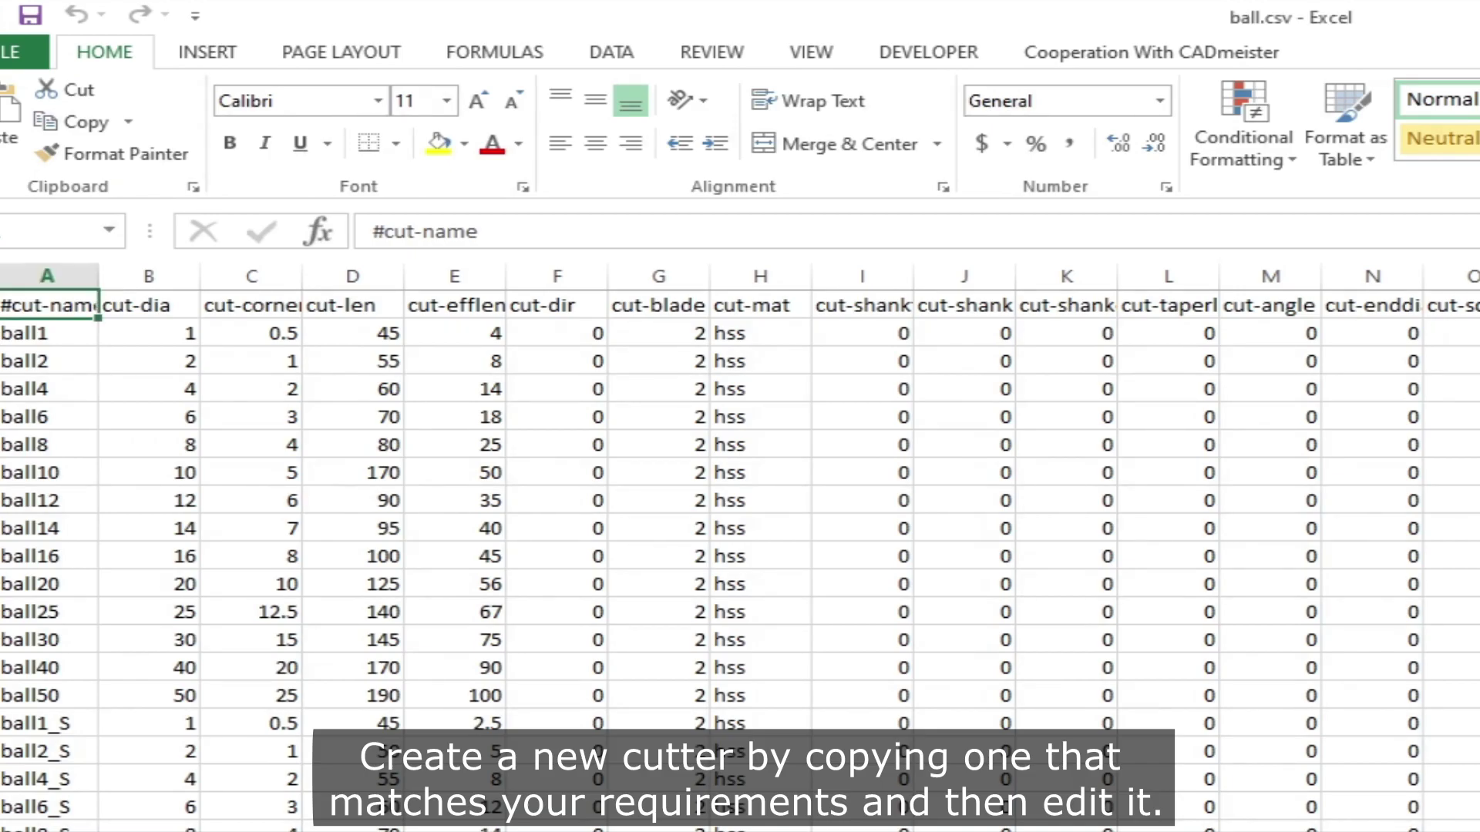
Step: Insert a blank row above ball1 and paste a copy of the ball20 row into it
{"action": "right_click", "coordinate": [3, 333]}
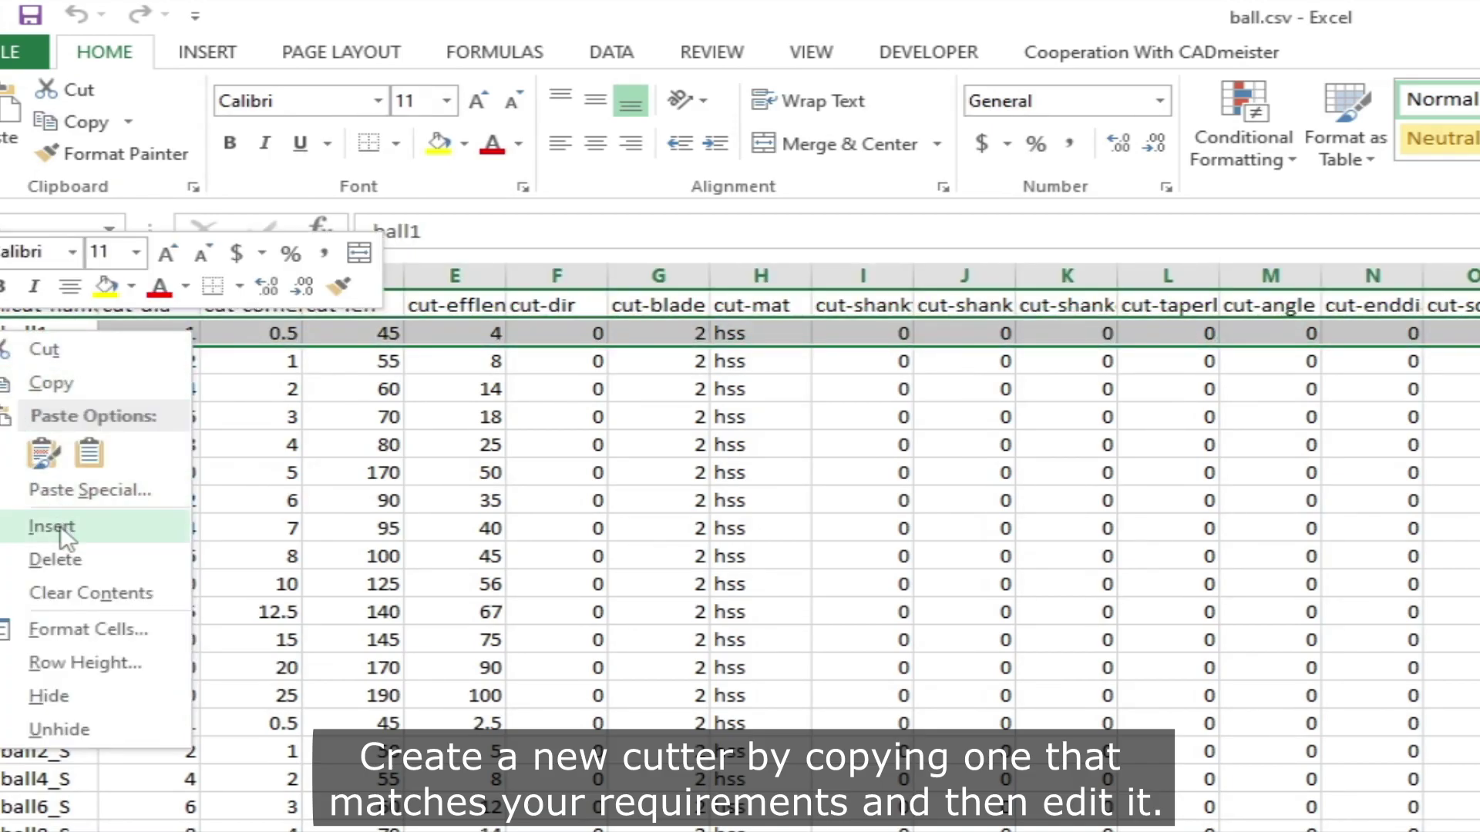
{"action": "left_click", "coordinate": [51, 527]}
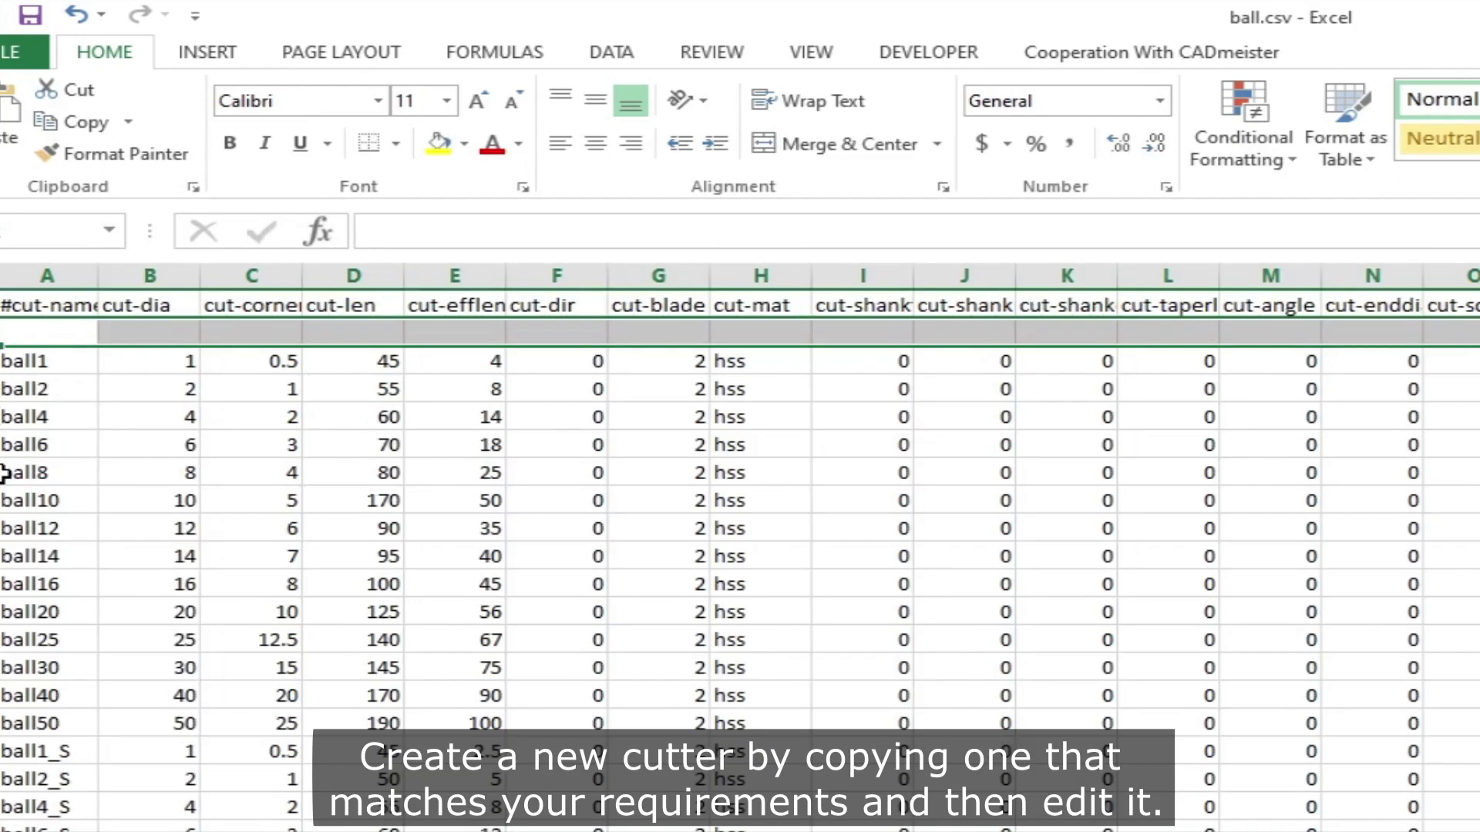
{"action": "left_click", "coordinate": [2, 612]}
{"action": "key", "text": "ctrl+c"}
{"action": "left_click", "coordinate": [3, 333]}
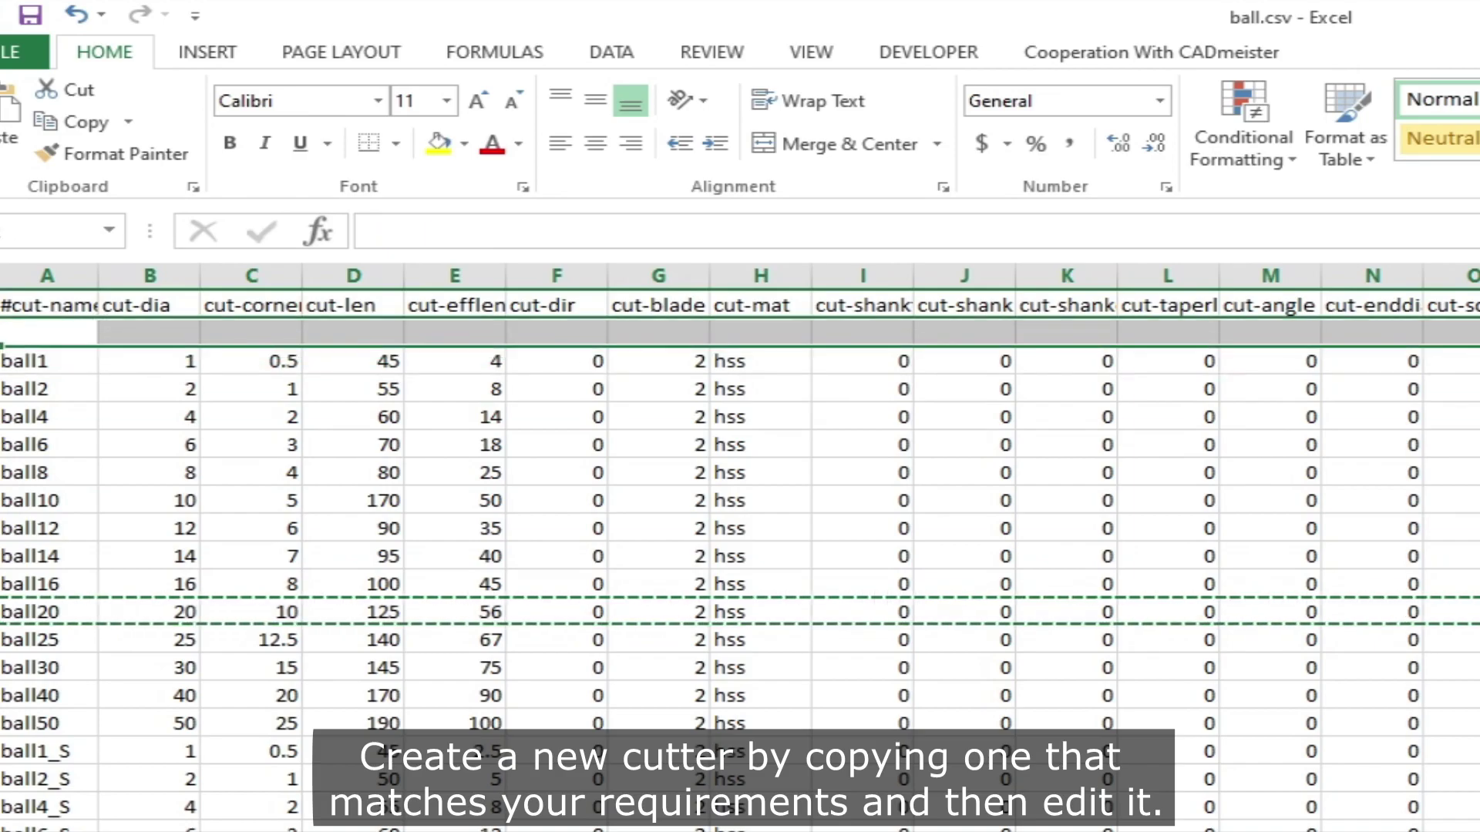
{"action": "key", "text": "ctrl+v"}
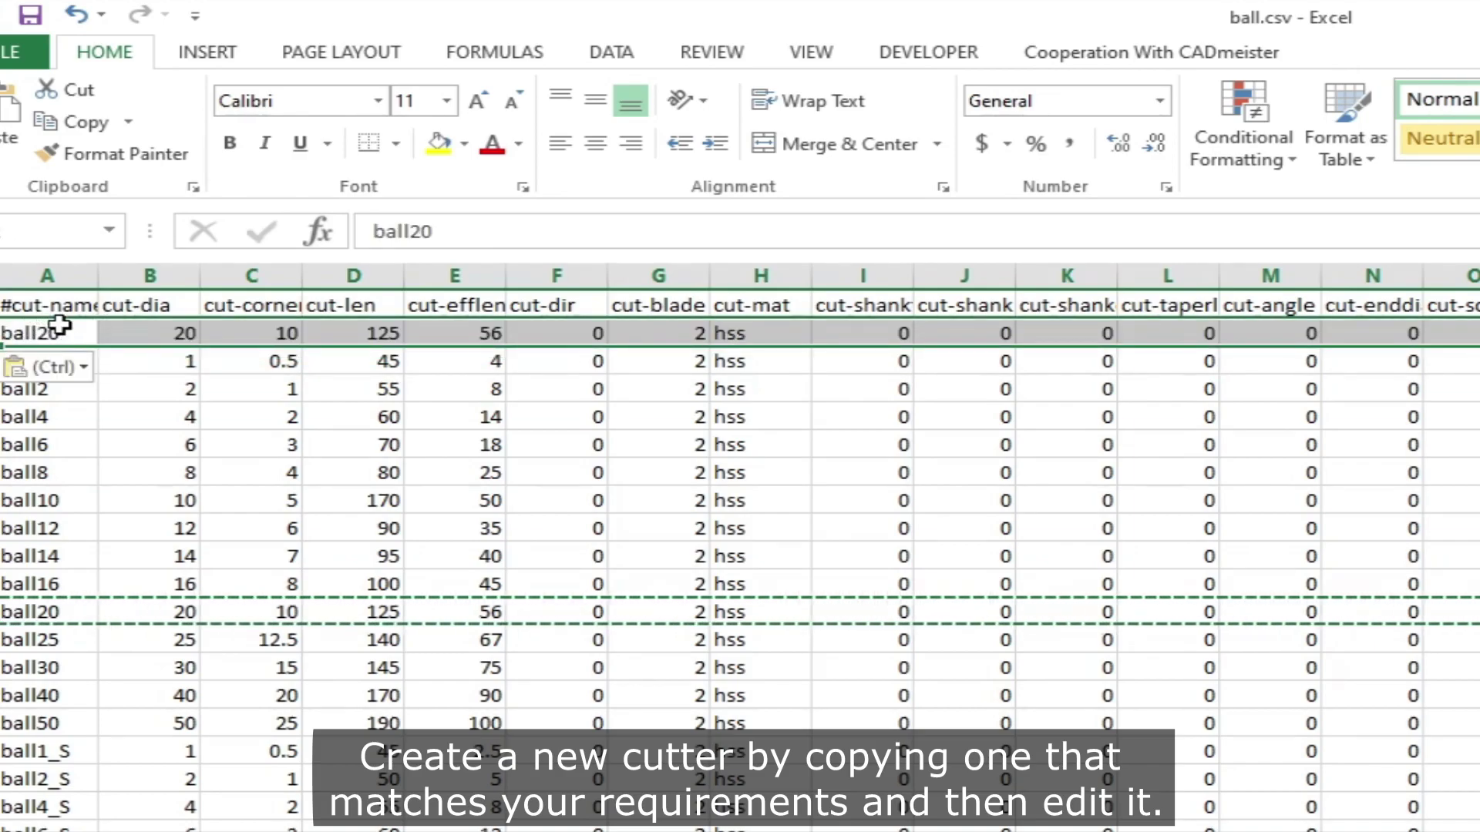
Step: Rename the copied cutter to ball22 with diameter 22
{"action": "double_click", "coordinate": [81, 337]}
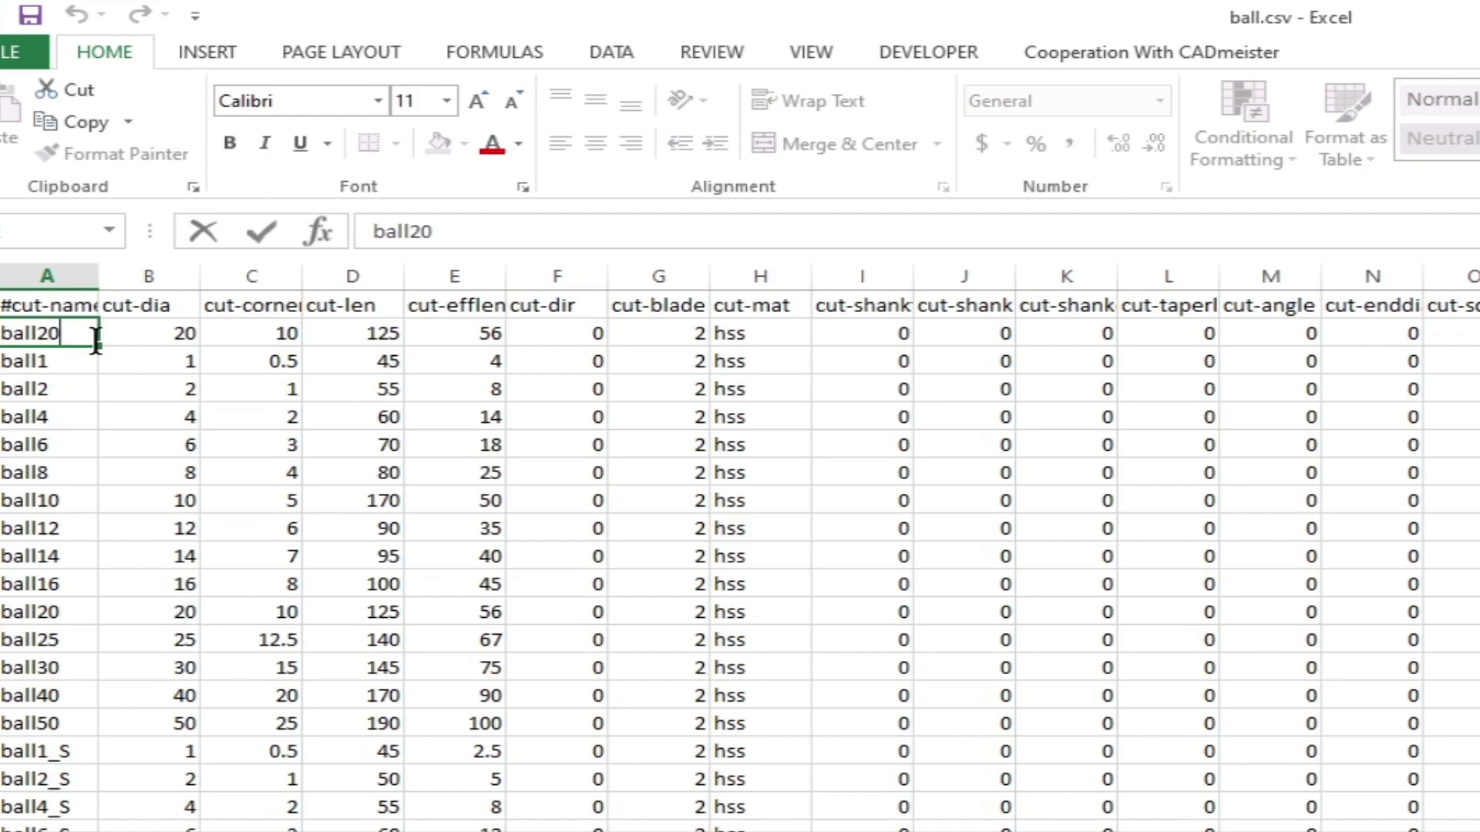
{"action": "key", "text": "BackSpace"}
{"action": "type", "text": "2"}
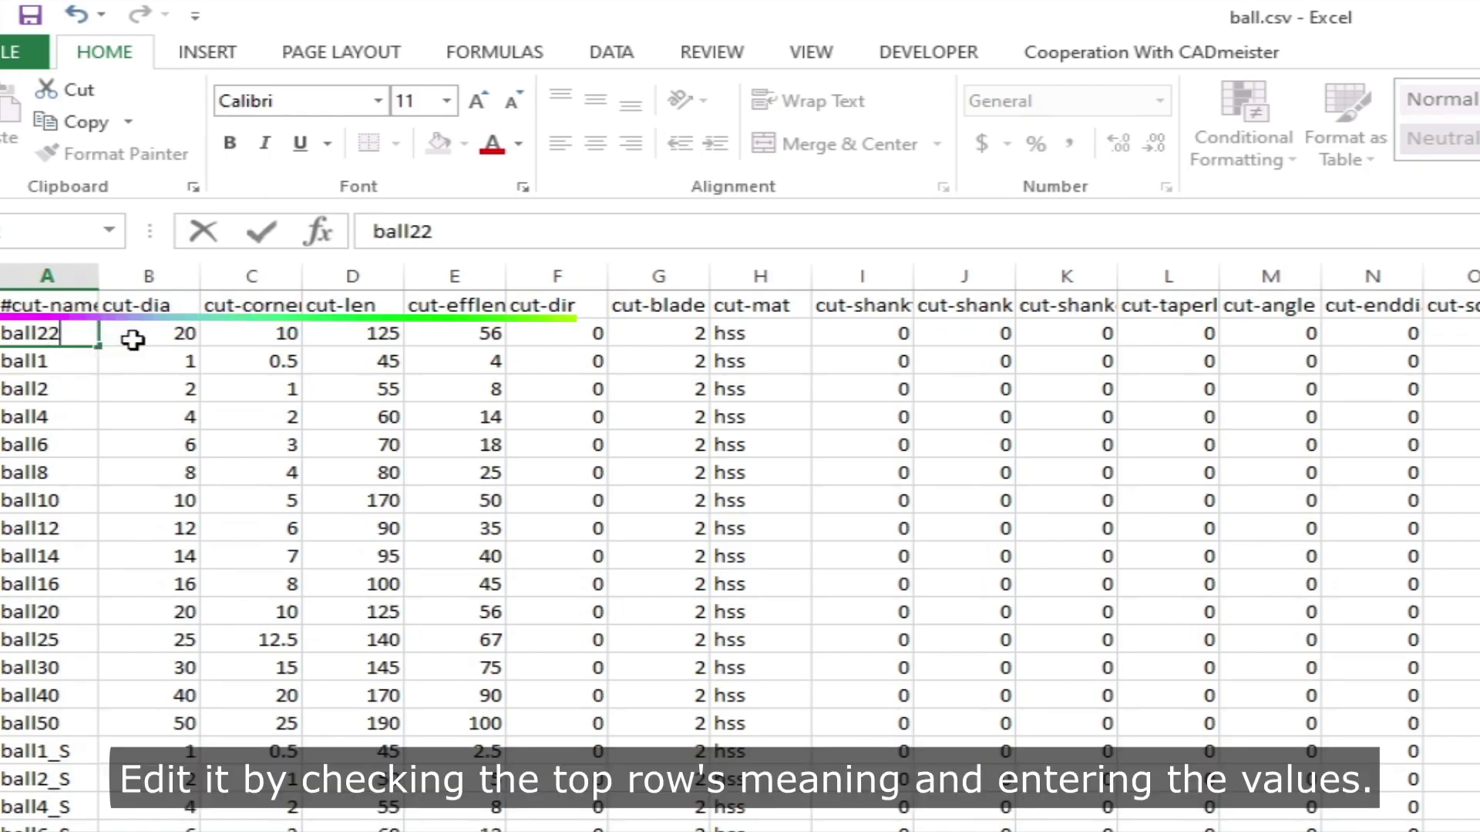
{"action": "left_click", "coordinate": [146, 340]}
{"action": "double_click", "coordinate": [195, 340]}
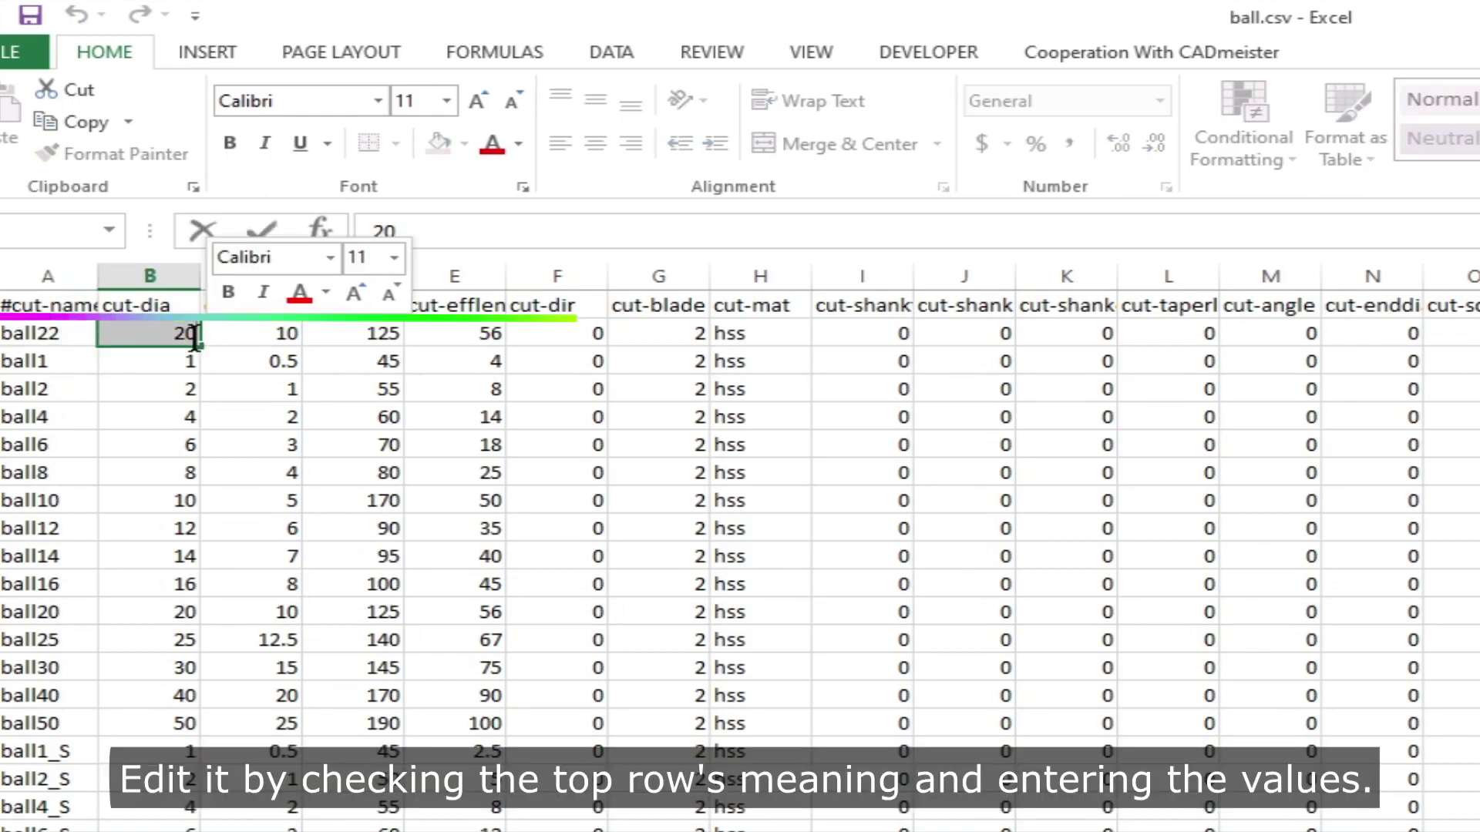
{"action": "type", "text": "23"}
{"action": "key", "text": "BackSpace"}
{"action": "type", "text": "2"}
{"action": "left_click", "coordinate": [286, 332]}
Step: Set the ball22 corner value to 11, then save and close ball.csv
{"action": "double_click", "coordinate": [279, 333]}
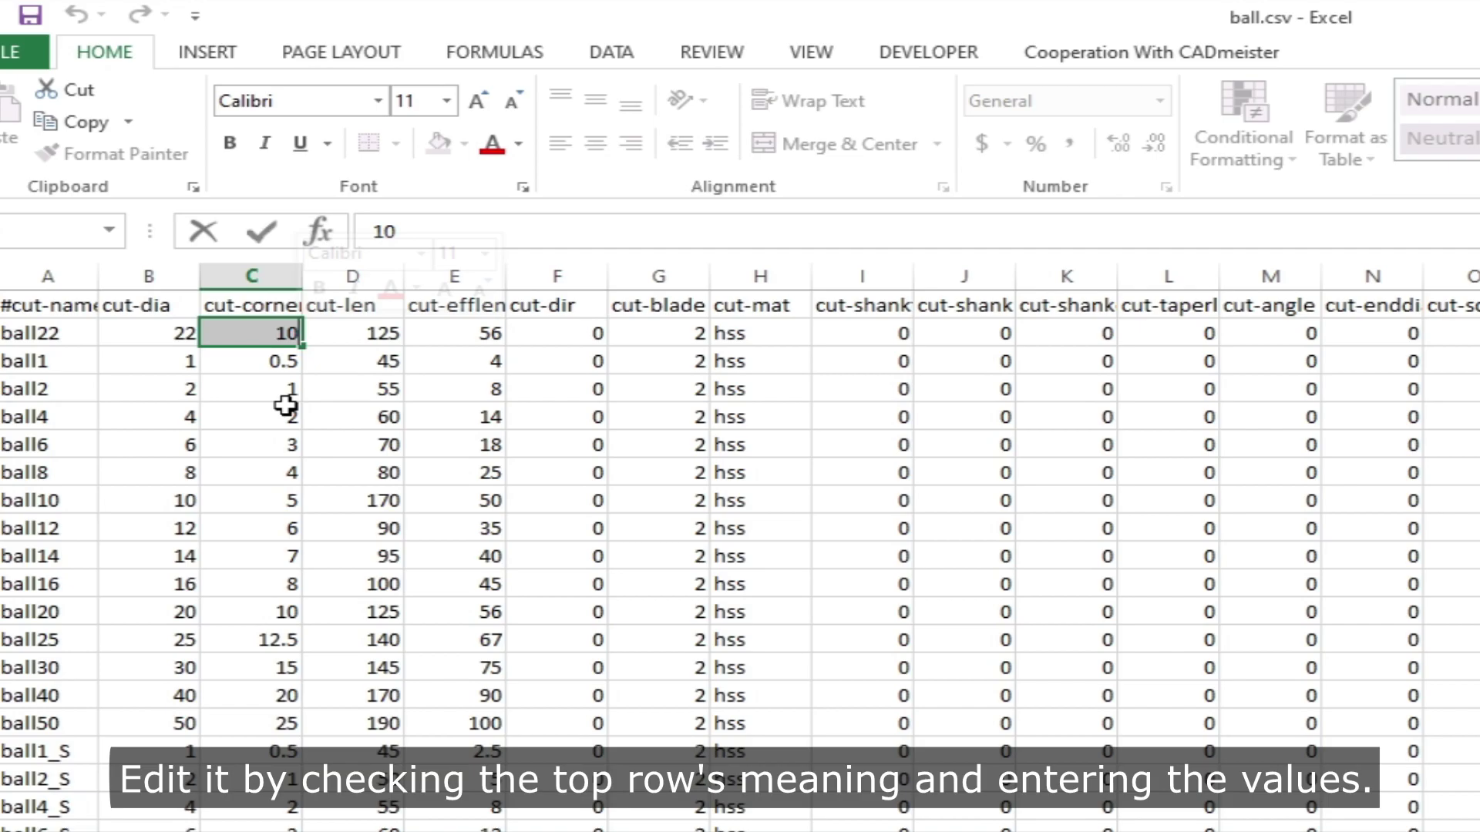
{"action": "type", "text": "1"}
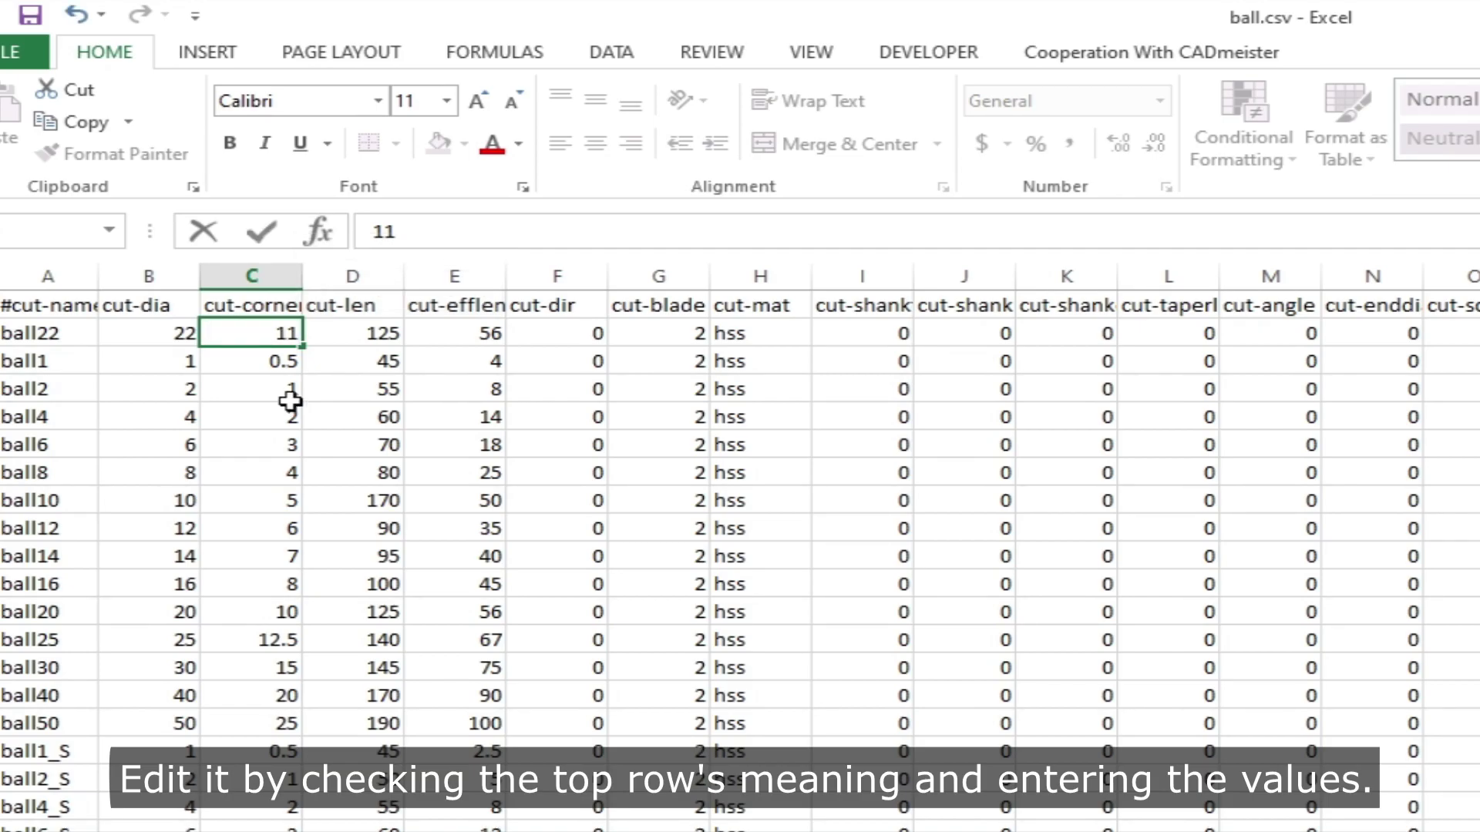
{"action": "left_click", "coordinate": [367, 334]}
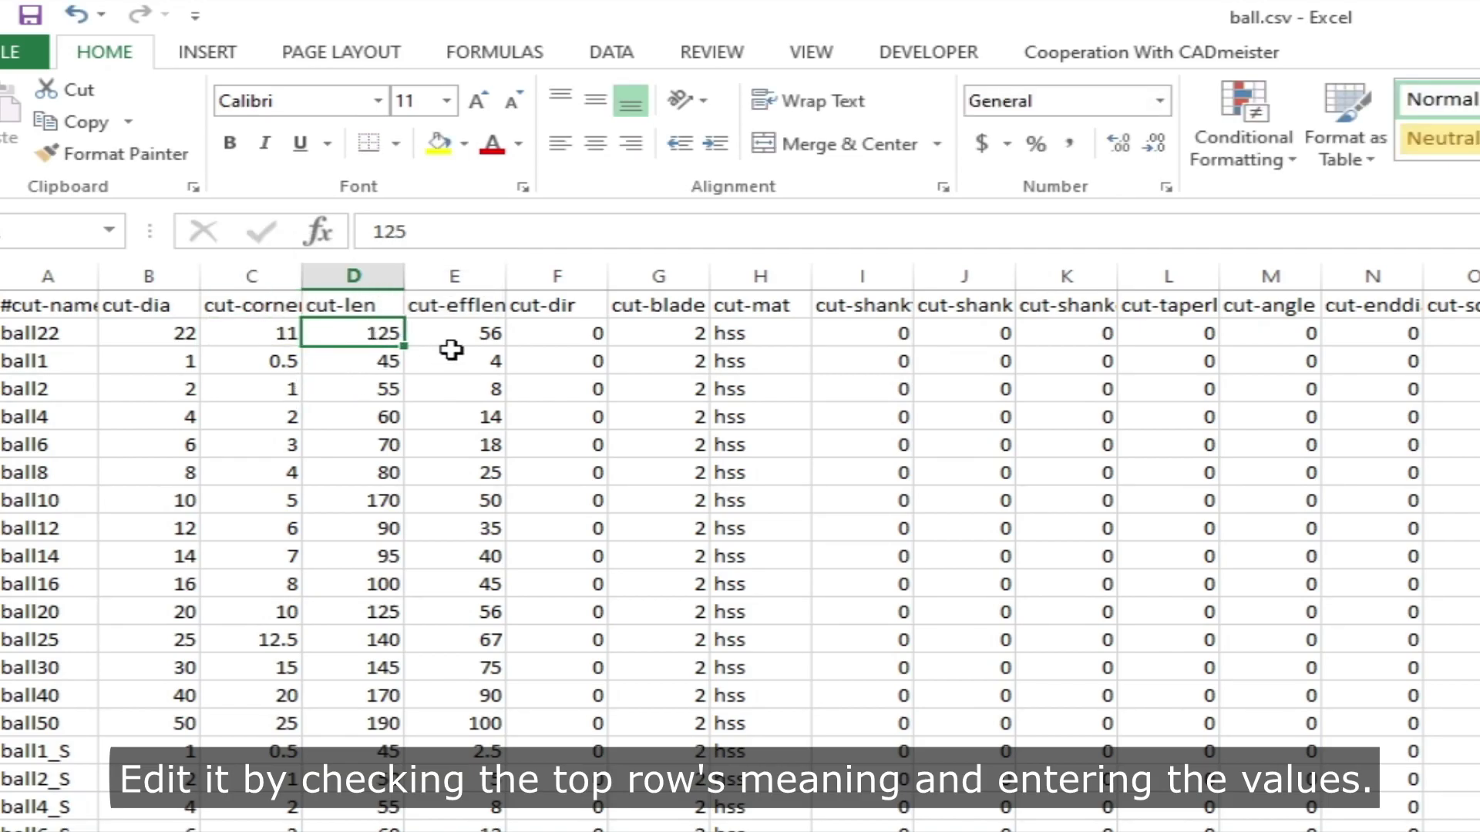
{"action": "left_click", "coordinate": [478, 338]}
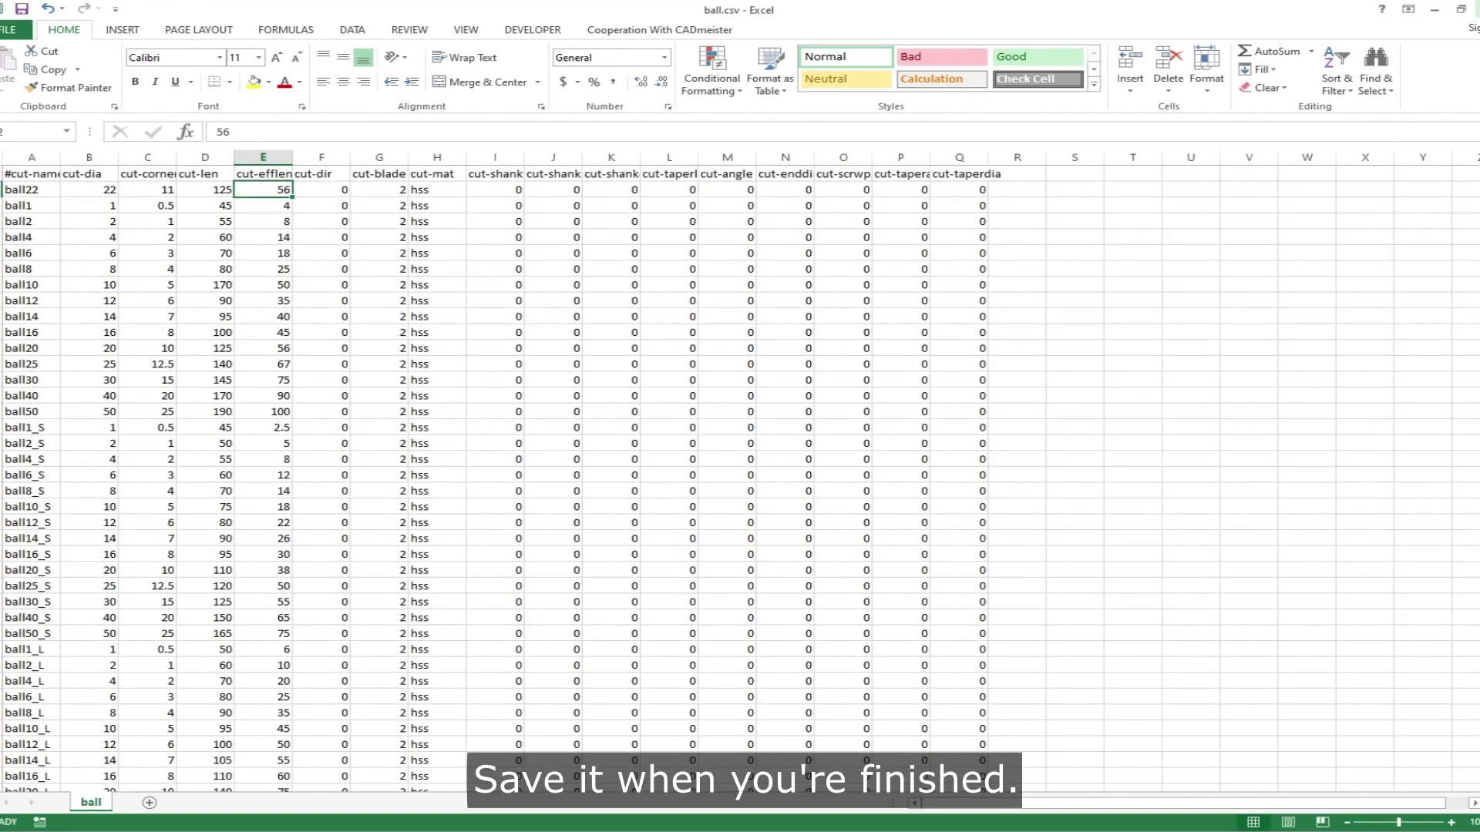
{"action": "key", "text": "ctrl+w"}
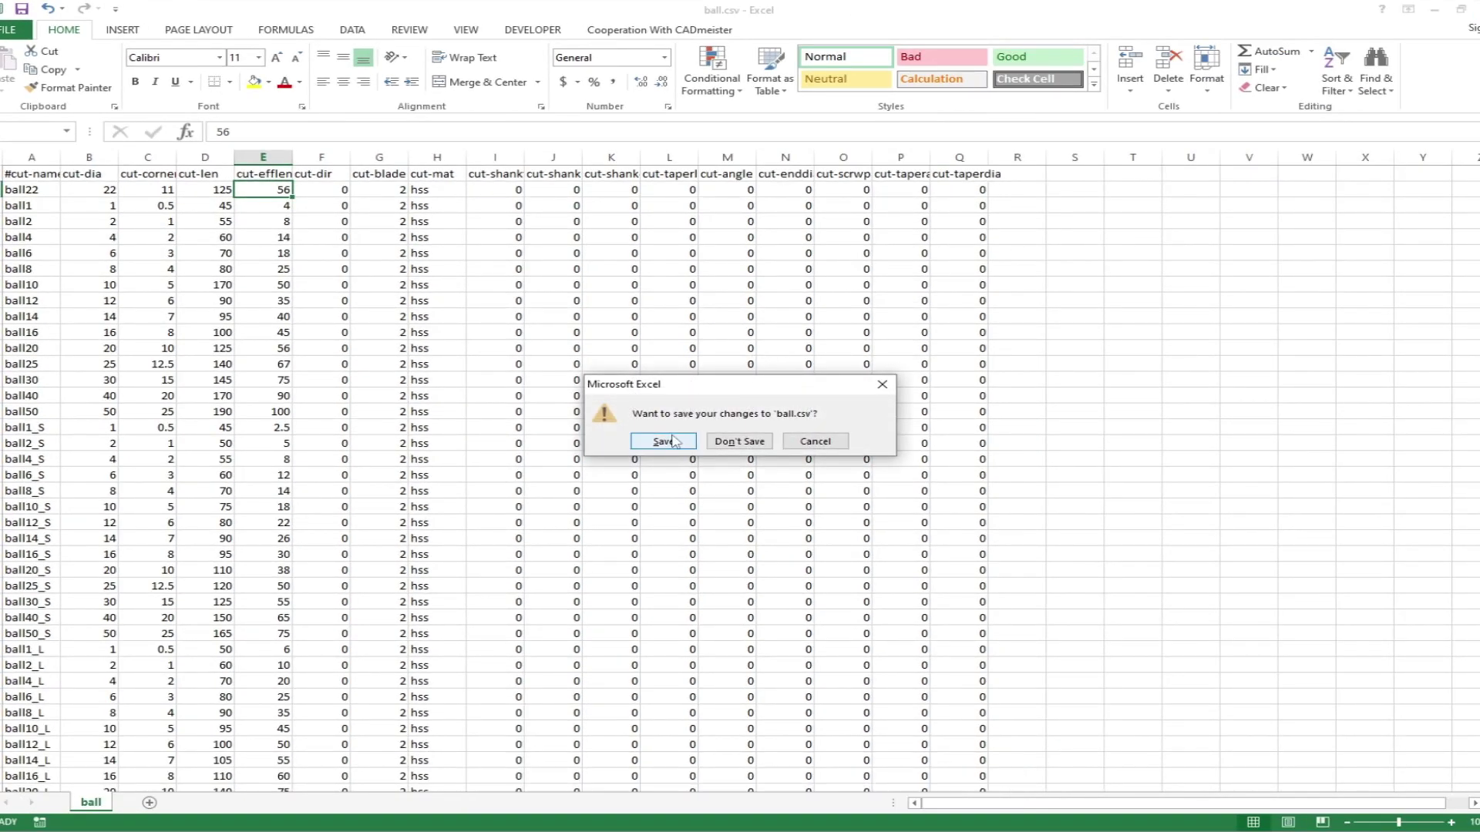
{"action": "left_click", "coordinate": [665, 440]}
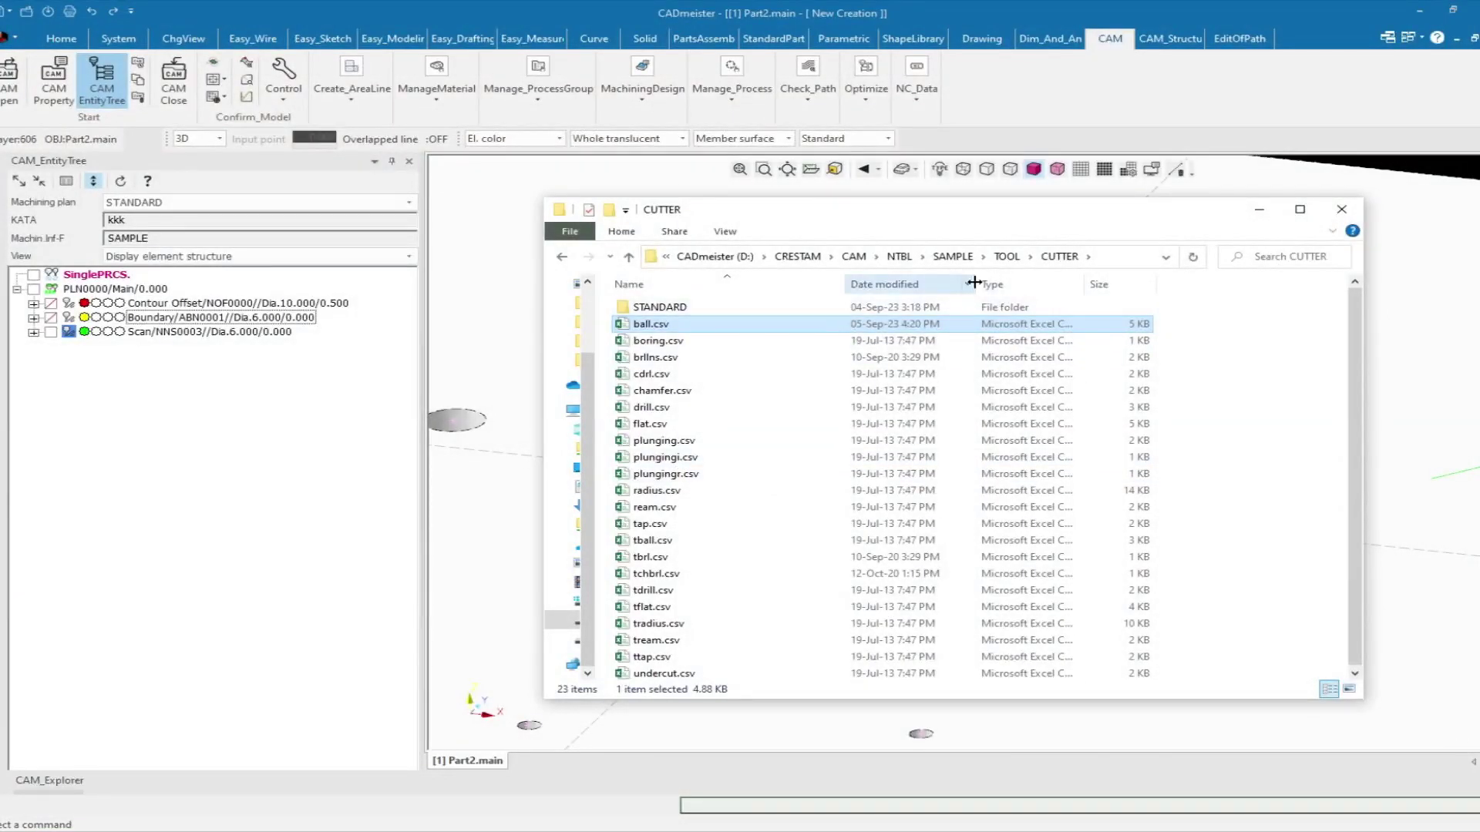
Step: Open the toolset ball.csv from the SAMPLE\TOOL\TOOLSET folder in Excel
{"action": "left_click", "coordinate": [1006, 262]}
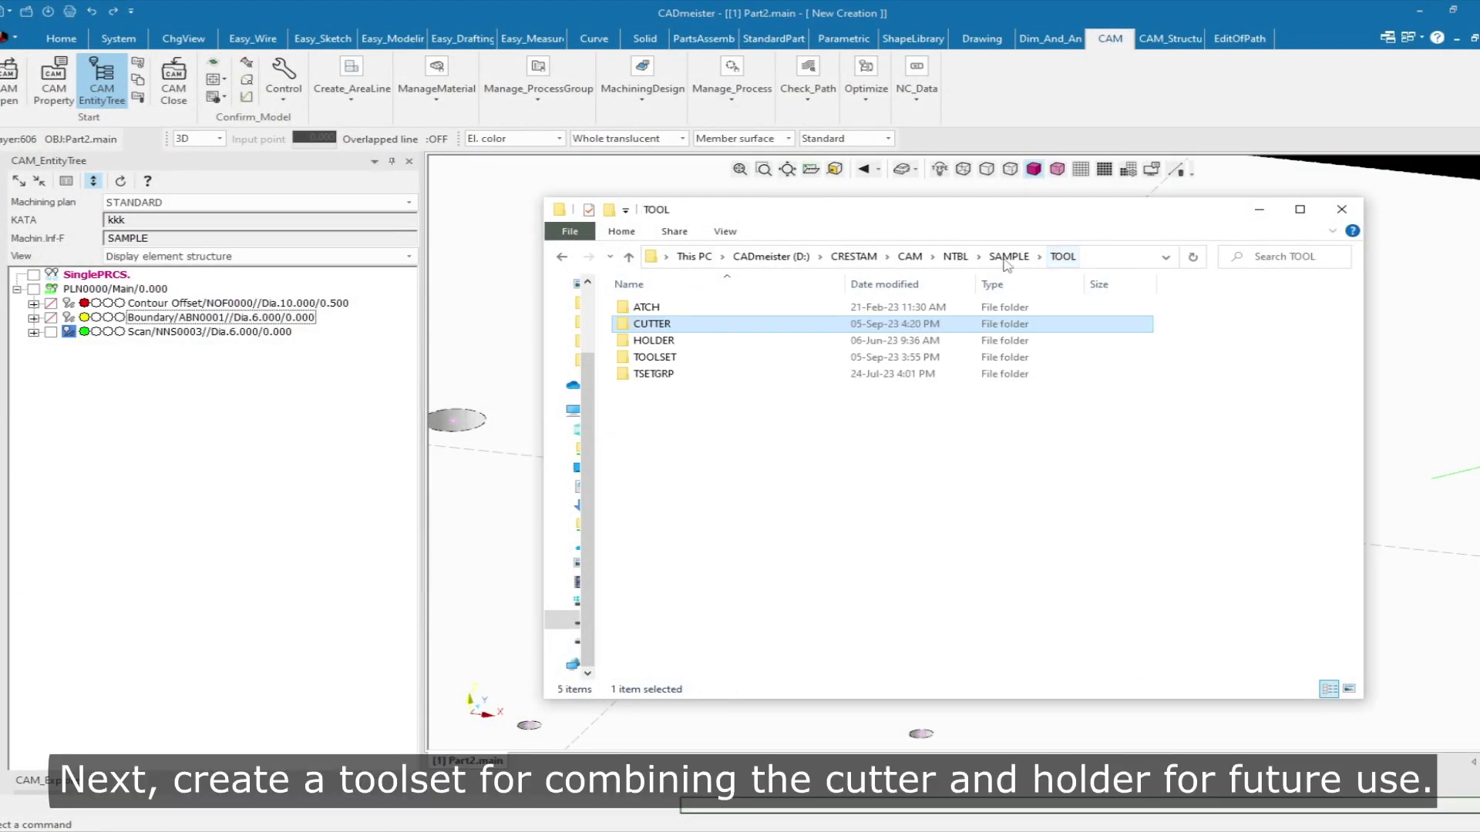
{"action": "double_click", "coordinate": [664, 359]}
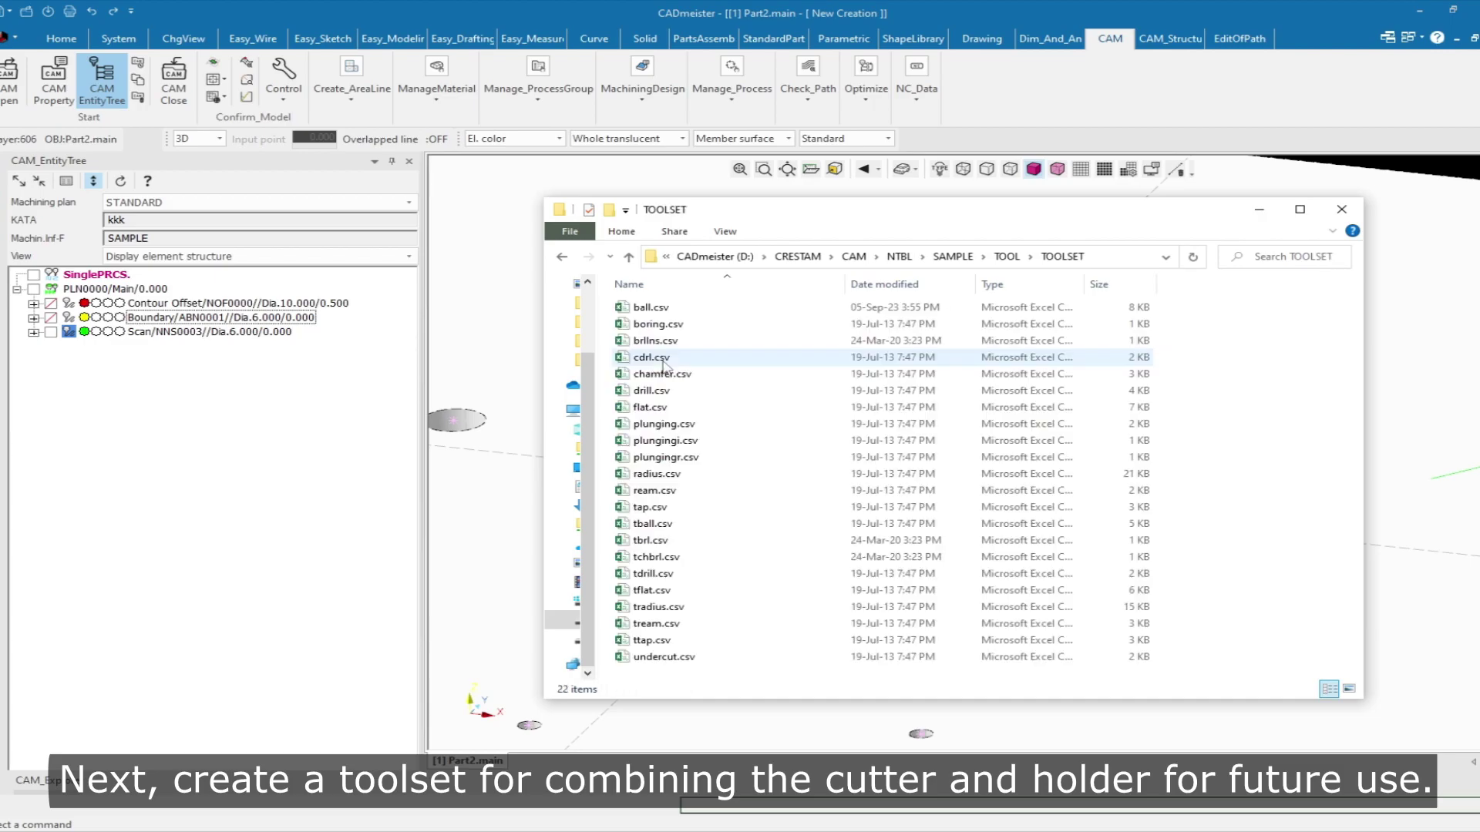
{"action": "double_click", "coordinate": [659, 308]}
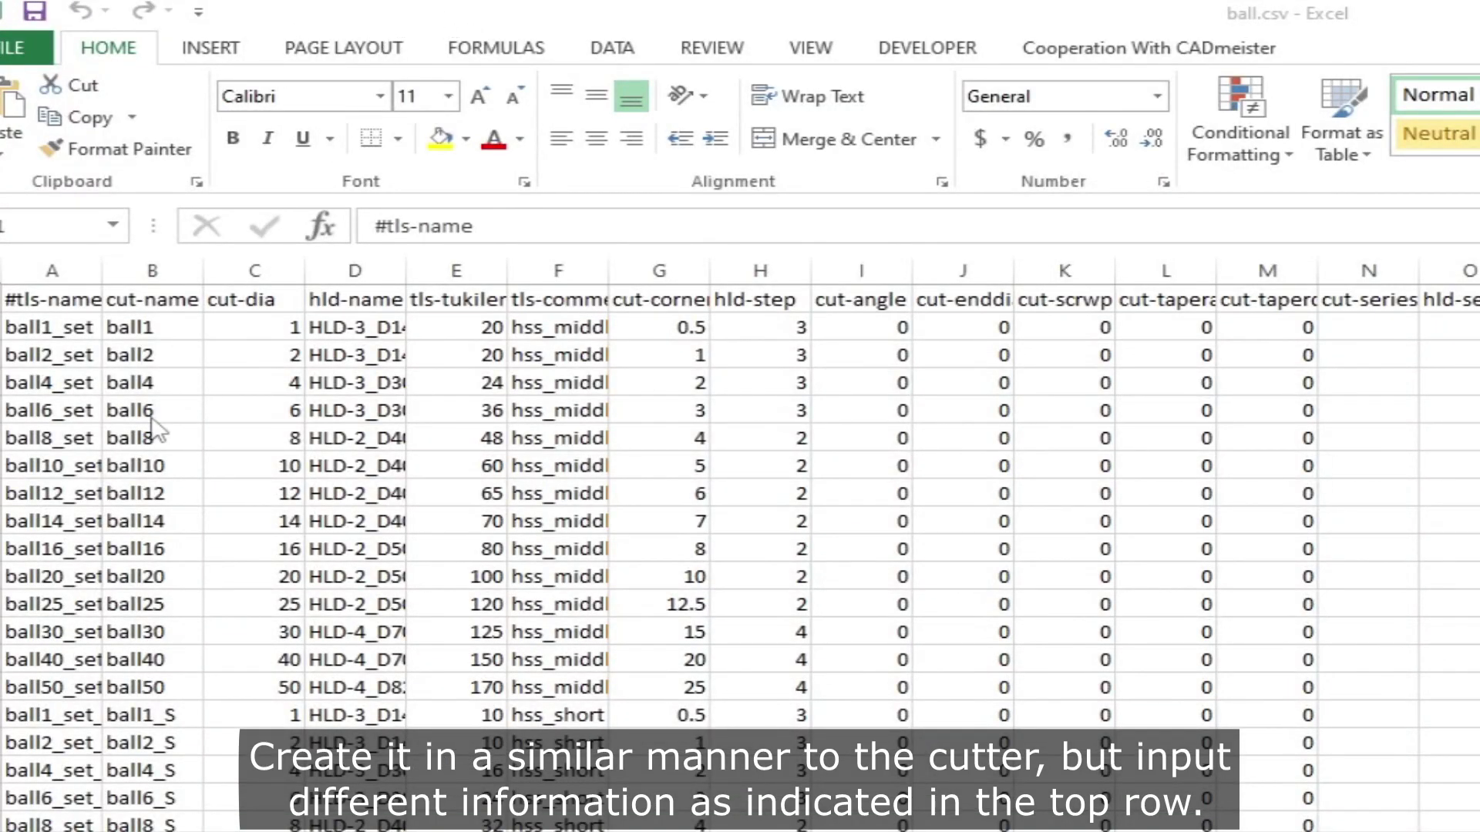
Step: Insert a blank row above ball1_set and paste a copy of the ball20_set row into it
{"action": "left_click", "coordinate": [3, 327]}
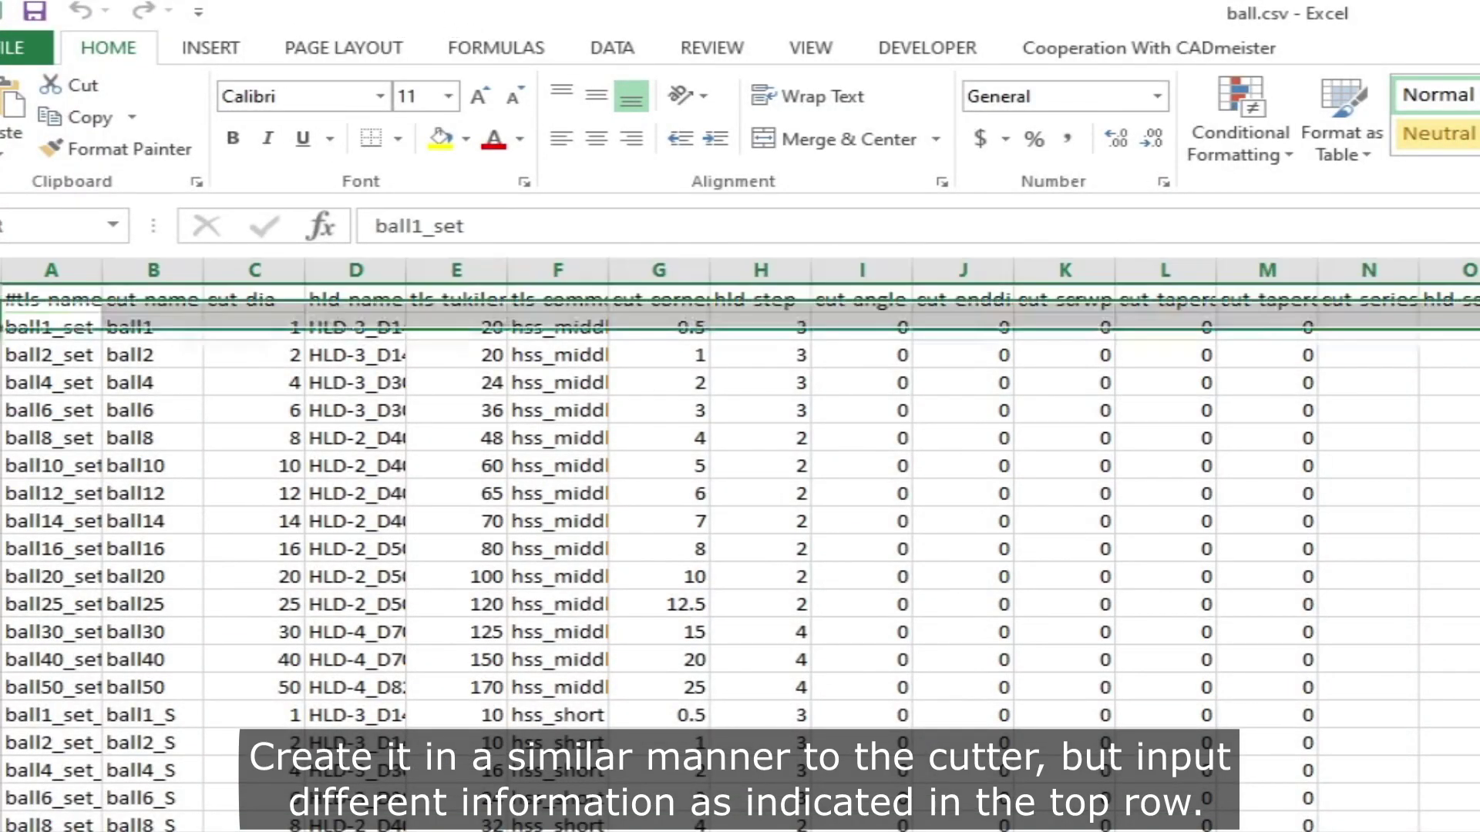
{"action": "right_click", "coordinate": [2, 327]}
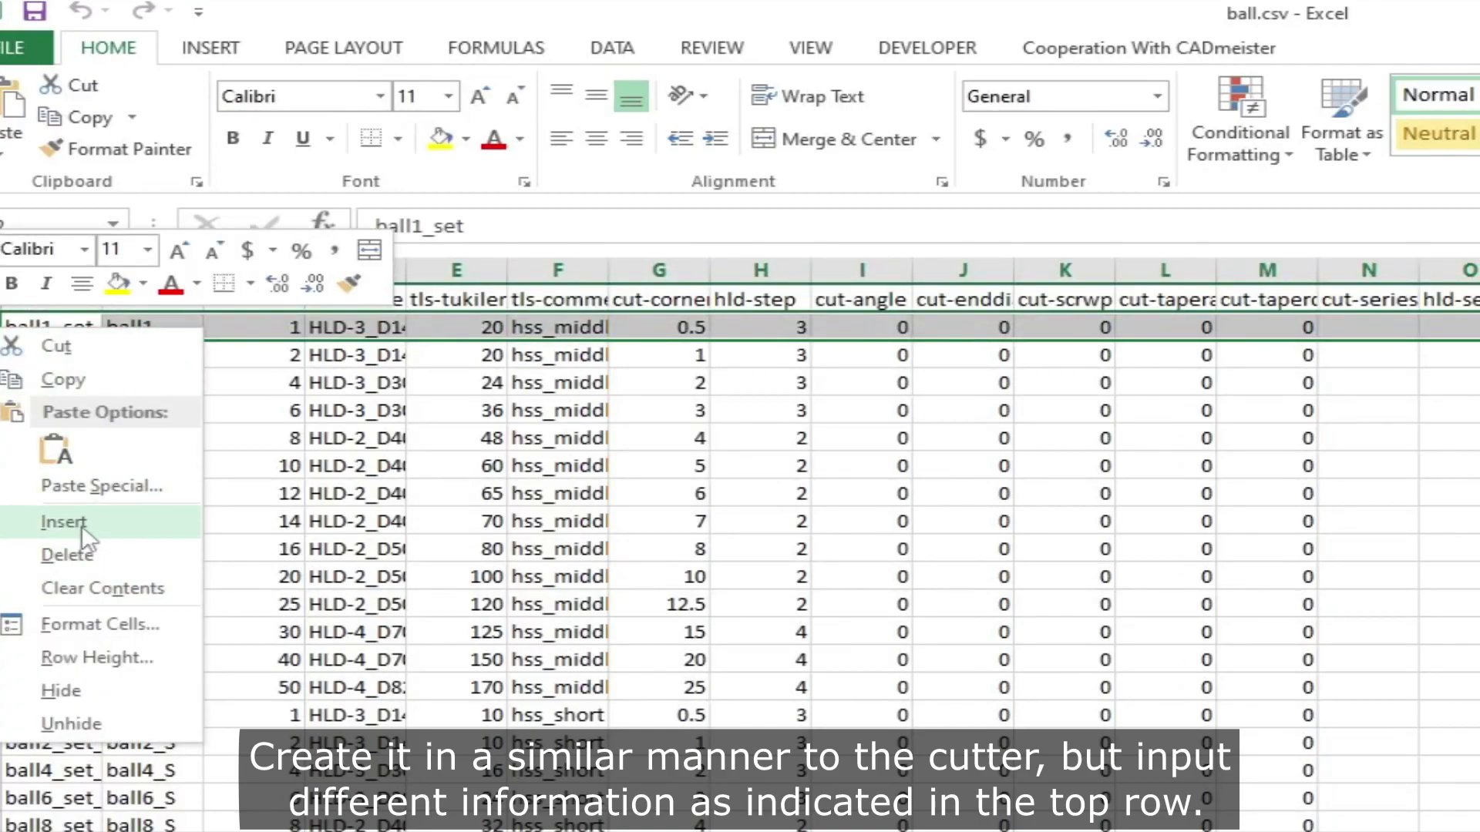
{"action": "left_click", "coordinate": [77, 522]}
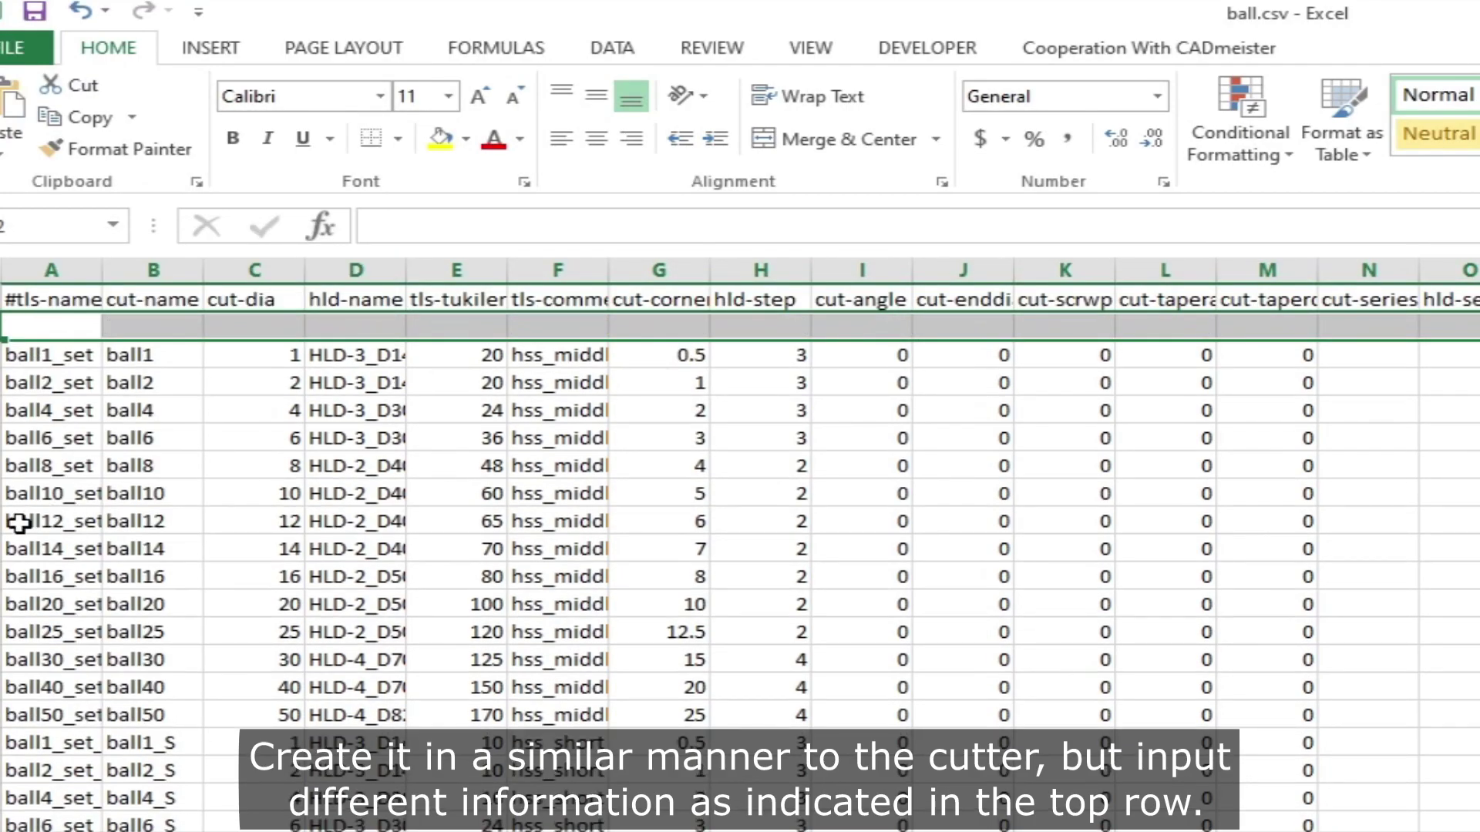
{"action": "left_click", "coordinate": [2, 604]}
{"action": "key", "text": "ctrl+c"}
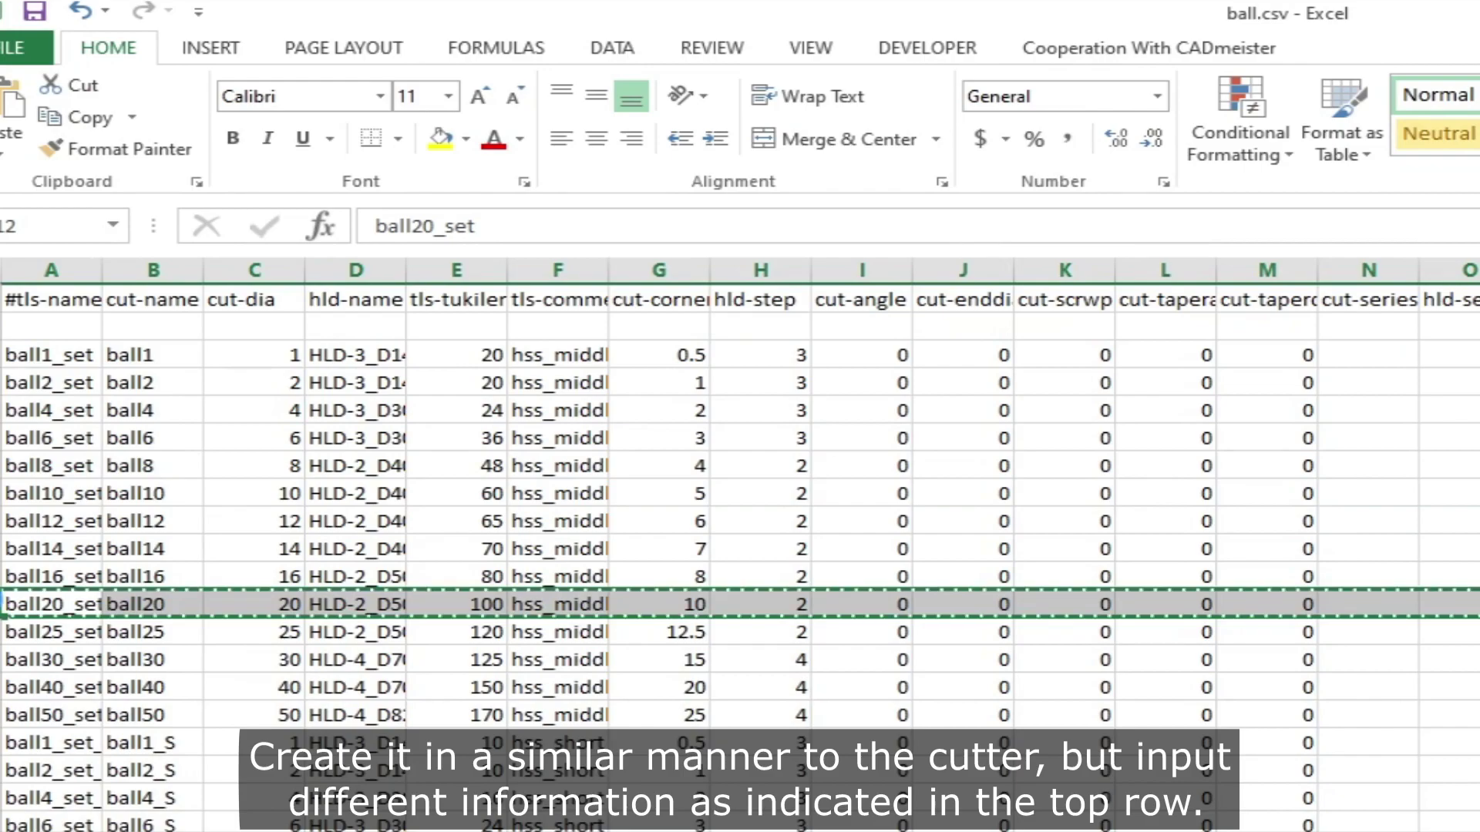
{"action": "left_click", "coordinate": [2, 327]}
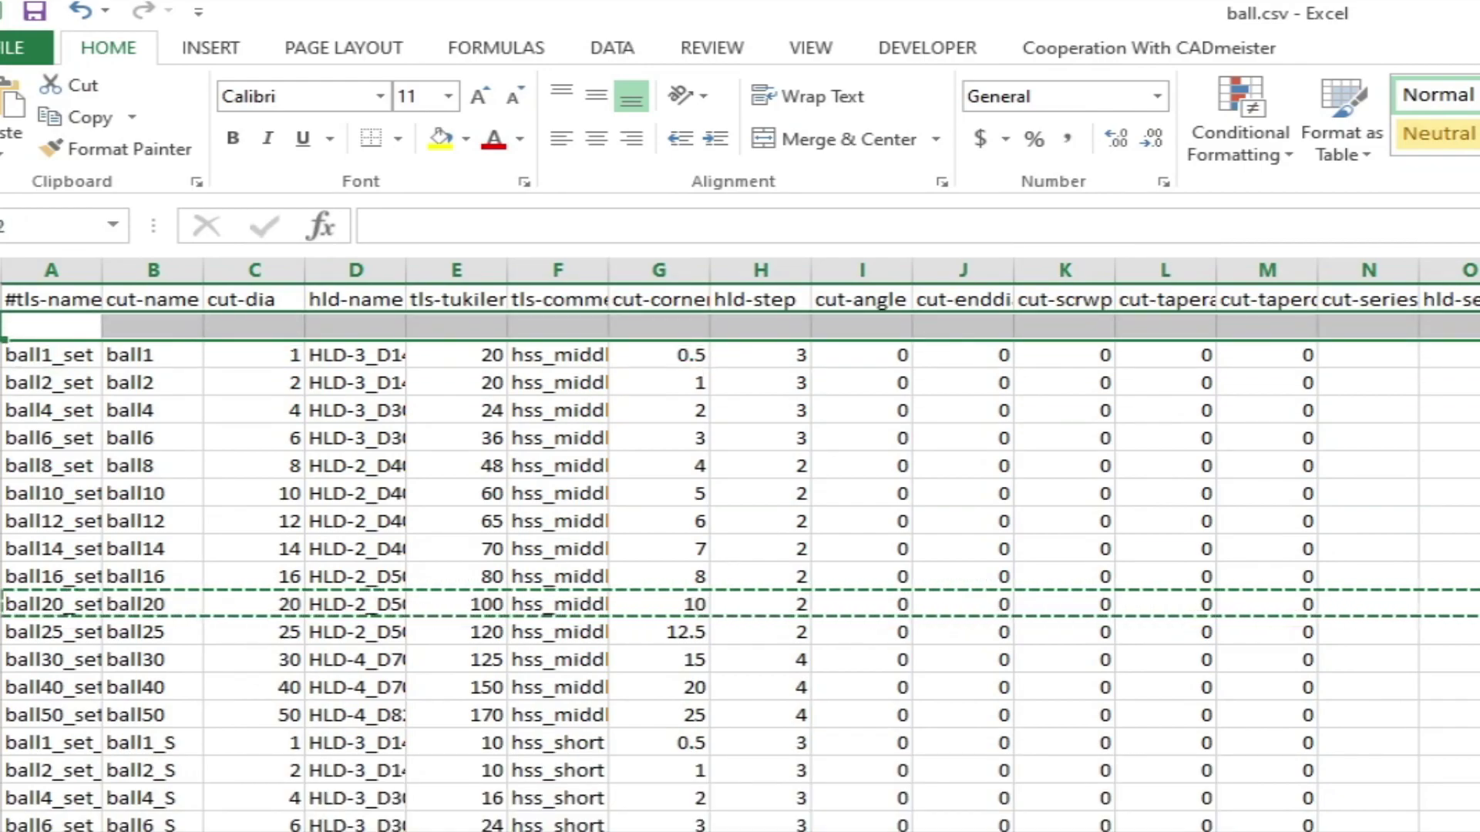
{"action": "key", "text": "ctrl+v"}
Step: Rename the copied toolset to ball22_set using cutter ball22
{"action": "double_click", "coordinate": [33, 326]}
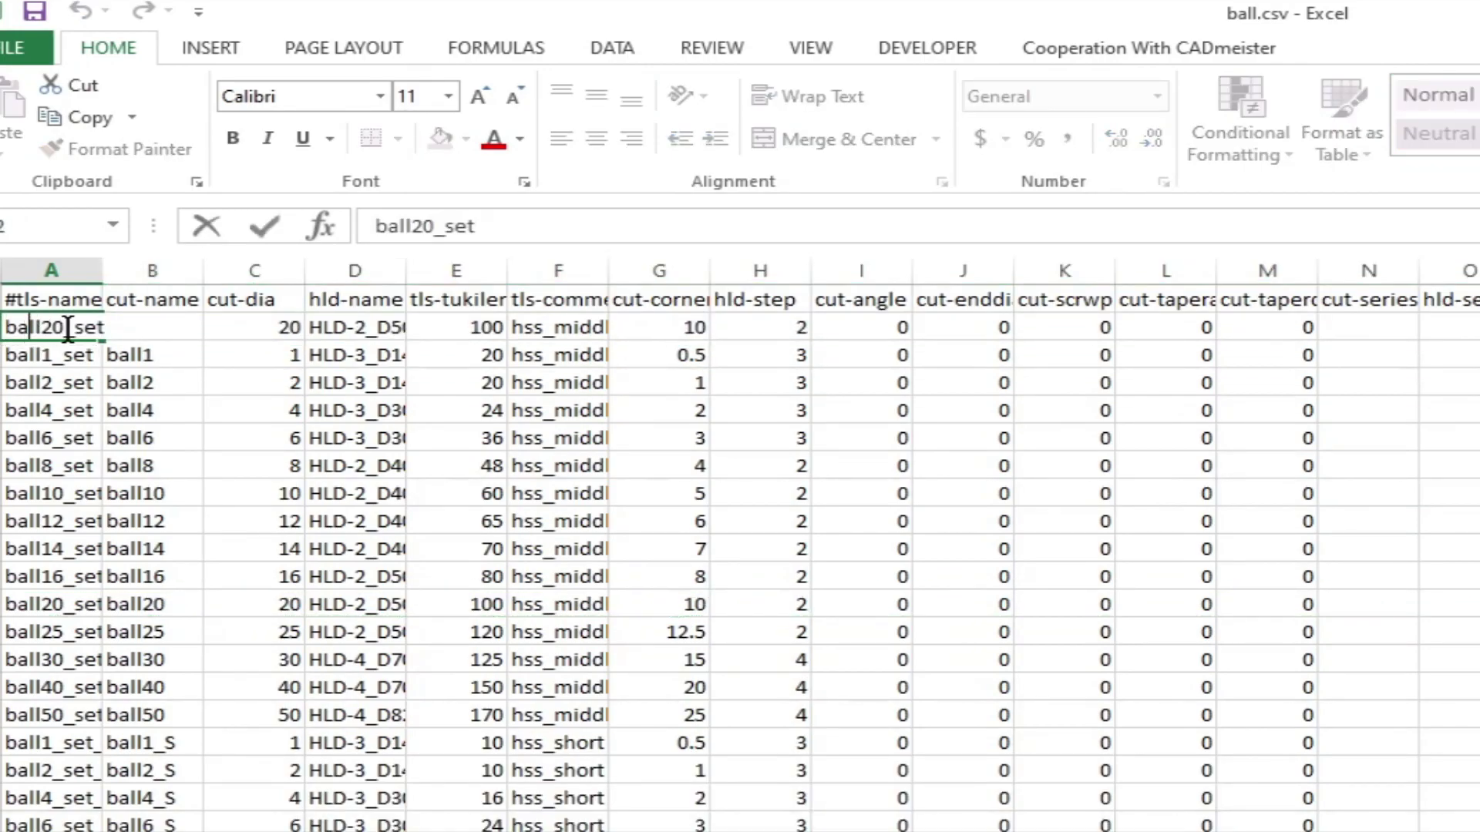
{"action": "key", "text": "BackSpace"}
{"action": "key", "text": "BackSpace"}
{"action": "type", "text": "22"}
{"action": "left_click", "coordinate": [248, 327]}
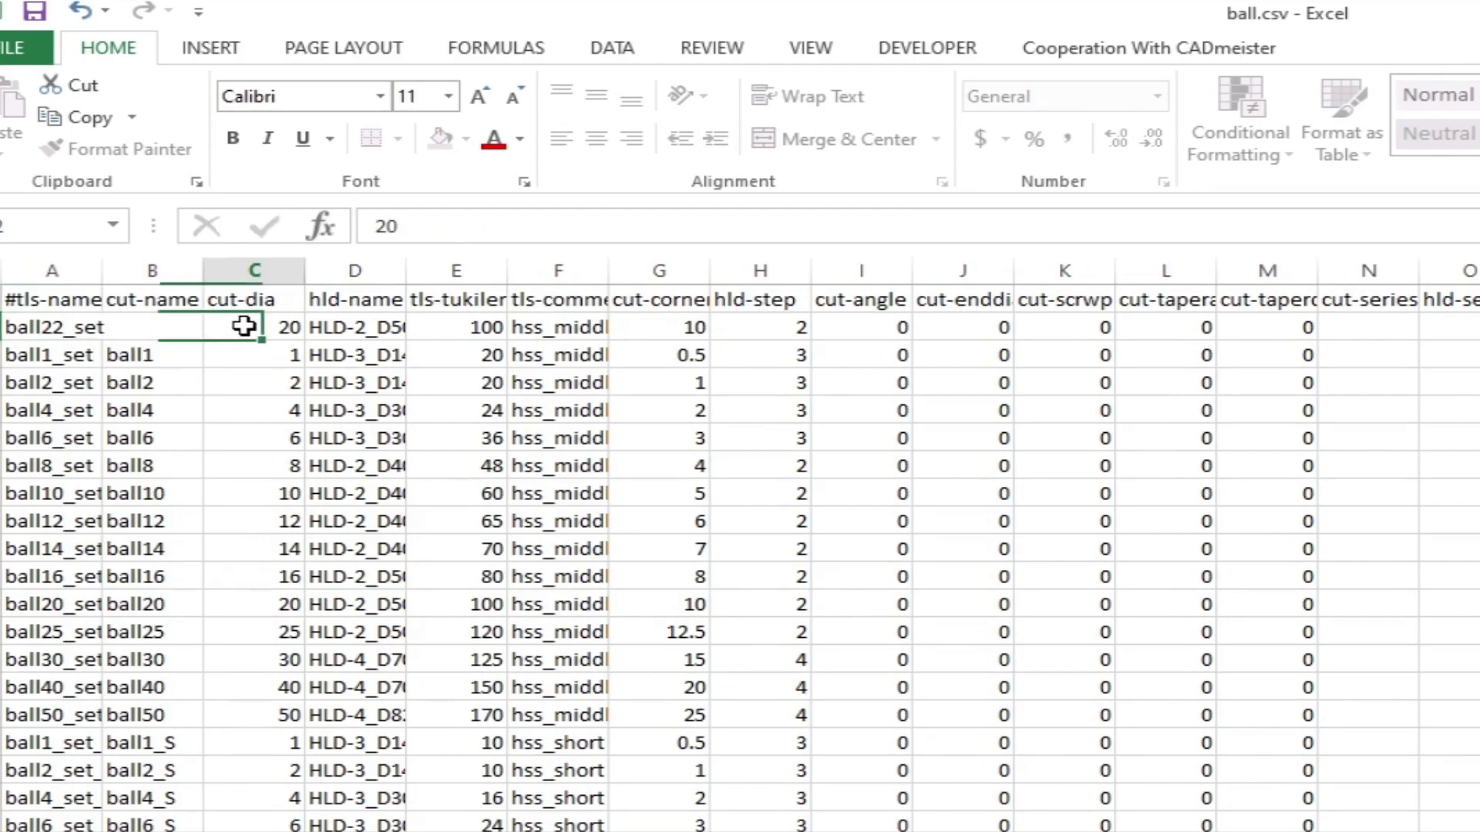
{"action": "double_click", "coordinate": [173, 327]}
{"action": "key", "text": "BackSpace"}
{"action": "type", "text": "2"}
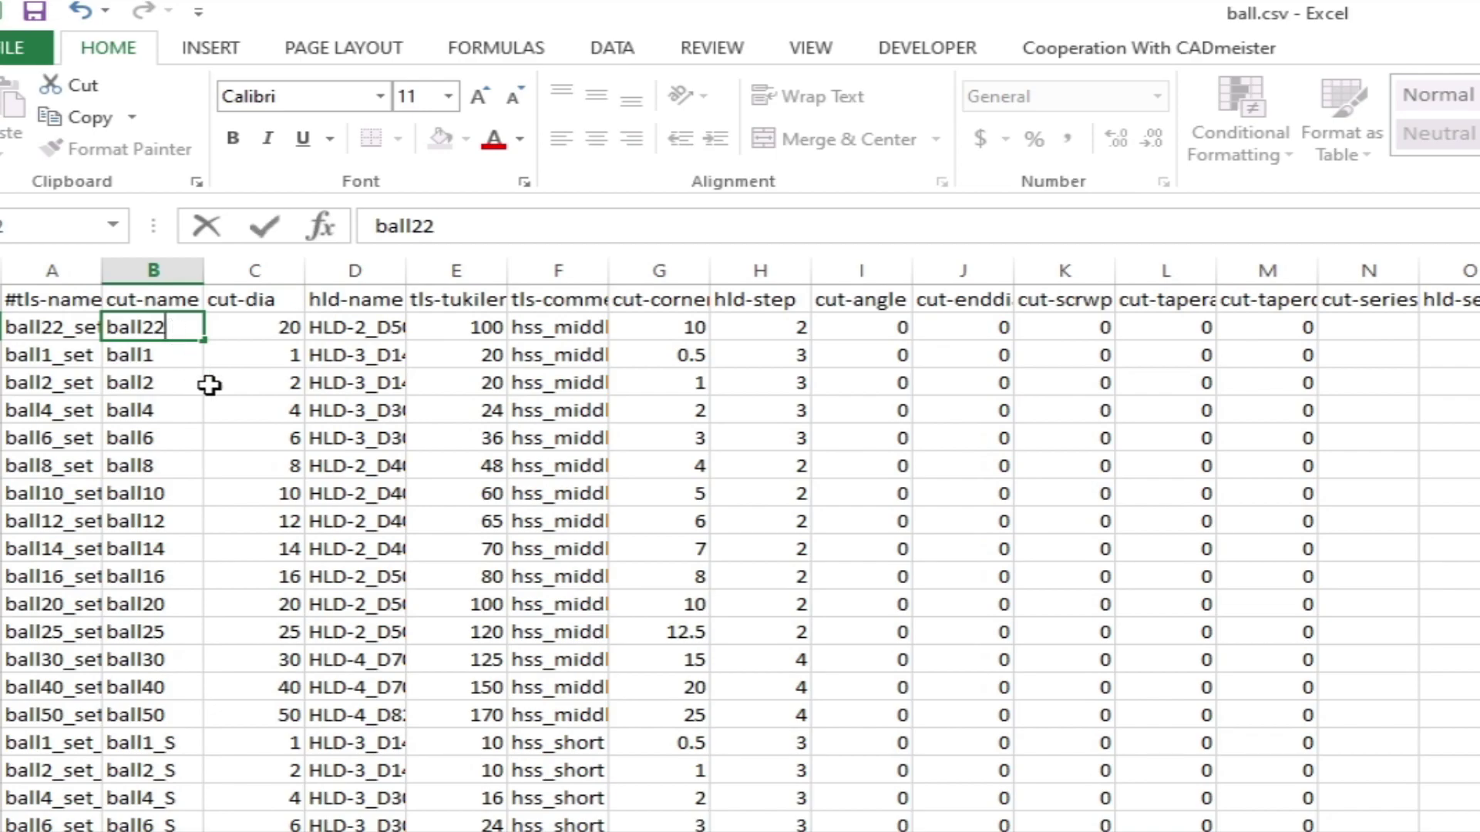
{"action": "left_click", "coordinate": [231, 382]}
Step: Set the ball22_set diameter to 22 and corner to 11, then close the file
{"action": "left_click", "coordinate": [255, 328]}
{"action": "double_click", "coordinate": [255, 330]}
{"action": "left_click_drag", "start_coordinate": [255, 330], "coordinate": [302, 345]}
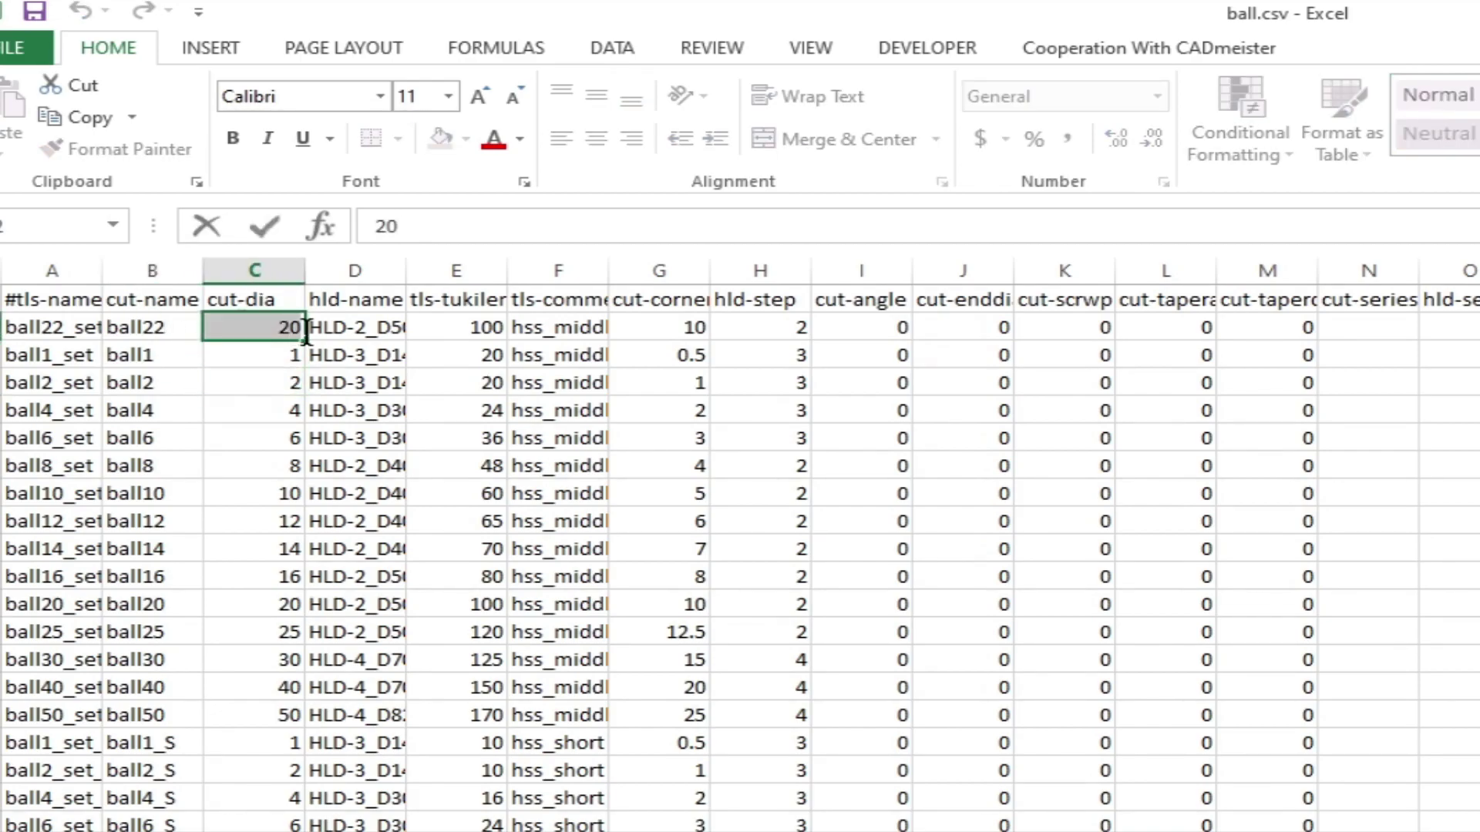
{"action": "type", "text": "22"}
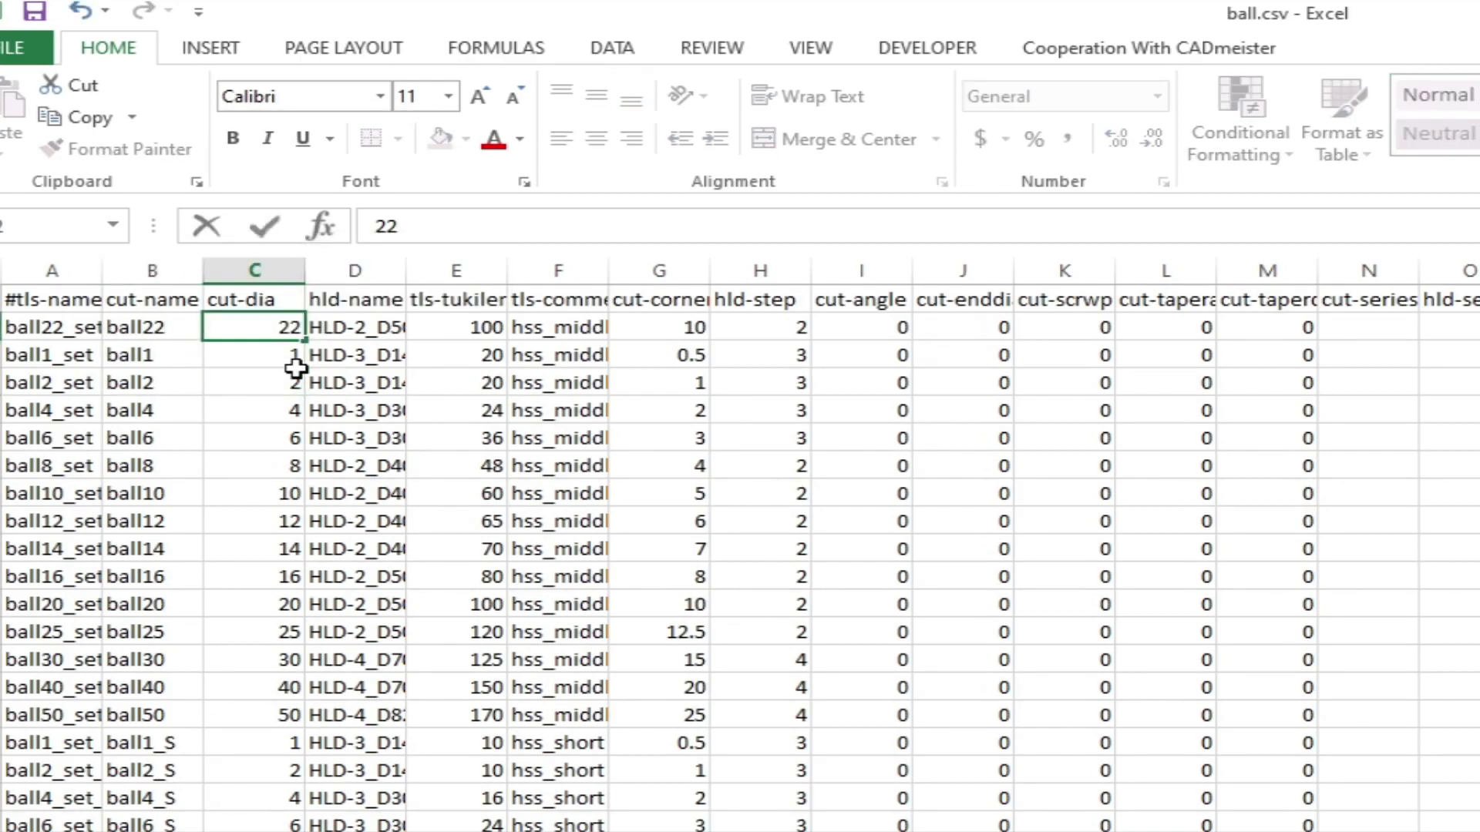
{"action": "left_click", "coordinate": [296, 371]}
{"action": "left_click", "coordinate": [669, 331]}
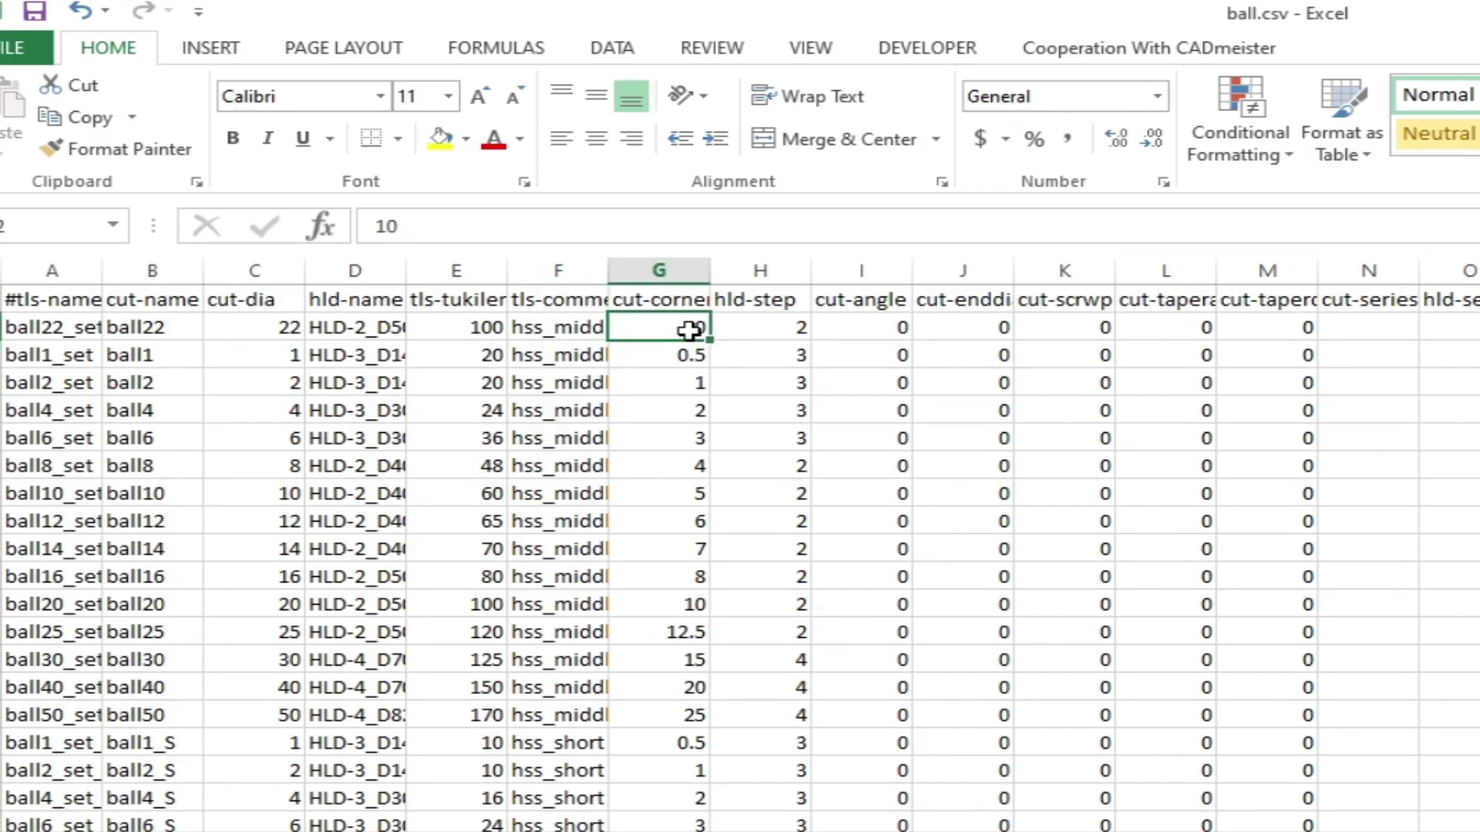
{"action": "double_click", "coordinate": [672, 329]}
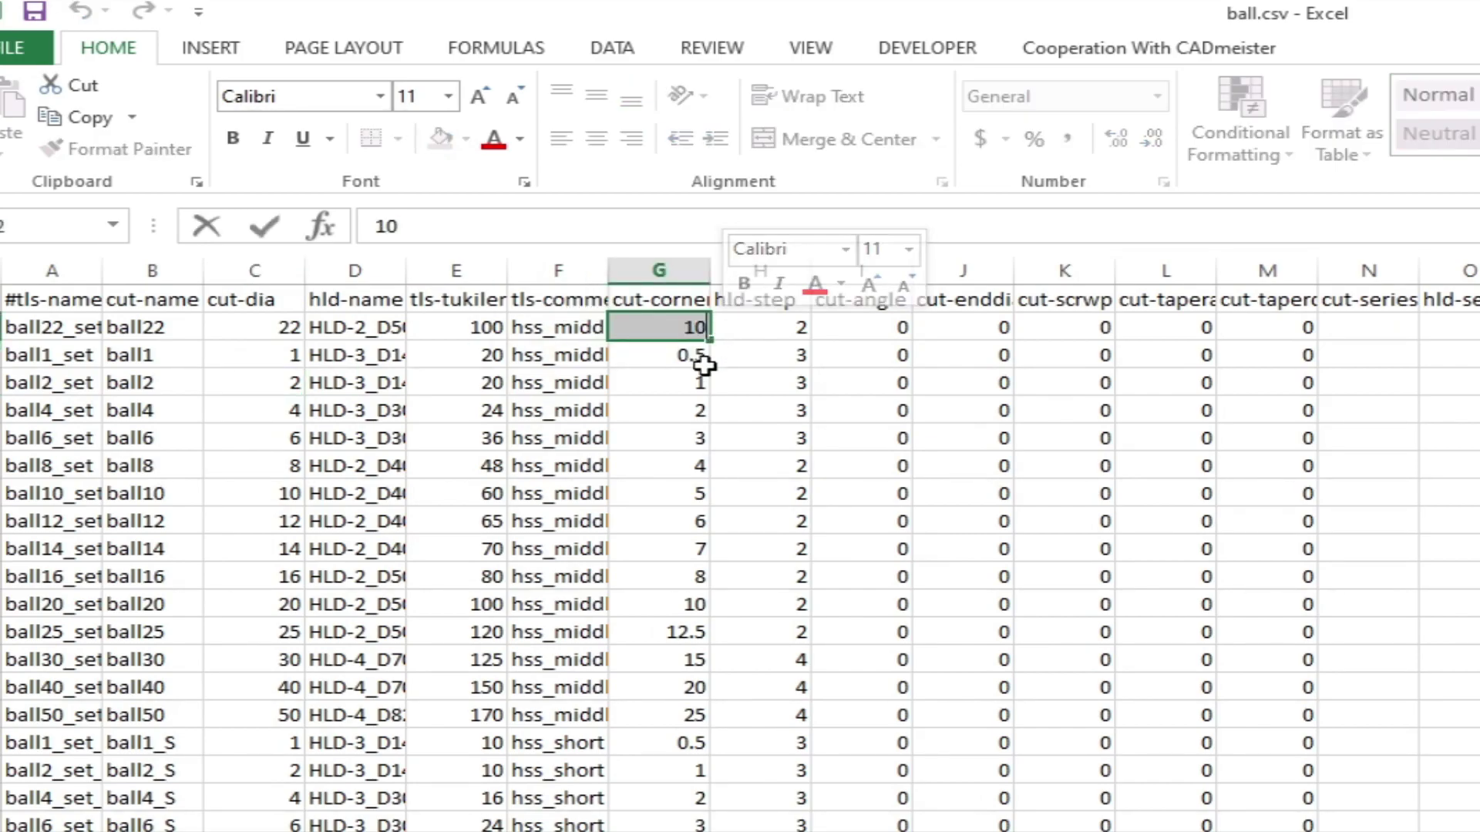
{"action": "type", "text": "11"}
{"action": "left_click", "coordinate": [668, 410]}
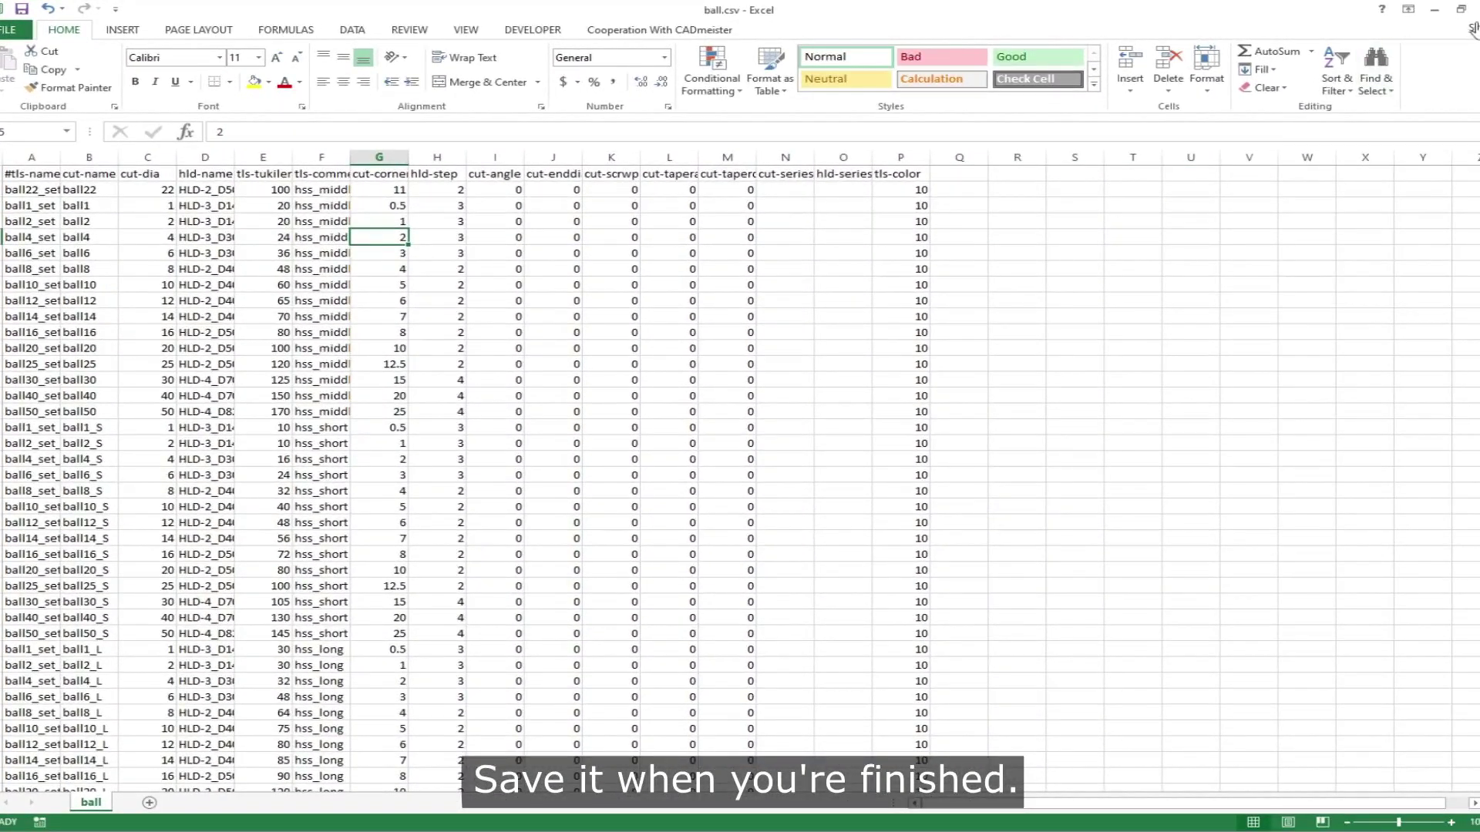
{"action": "key", "text": "alt+F4"}
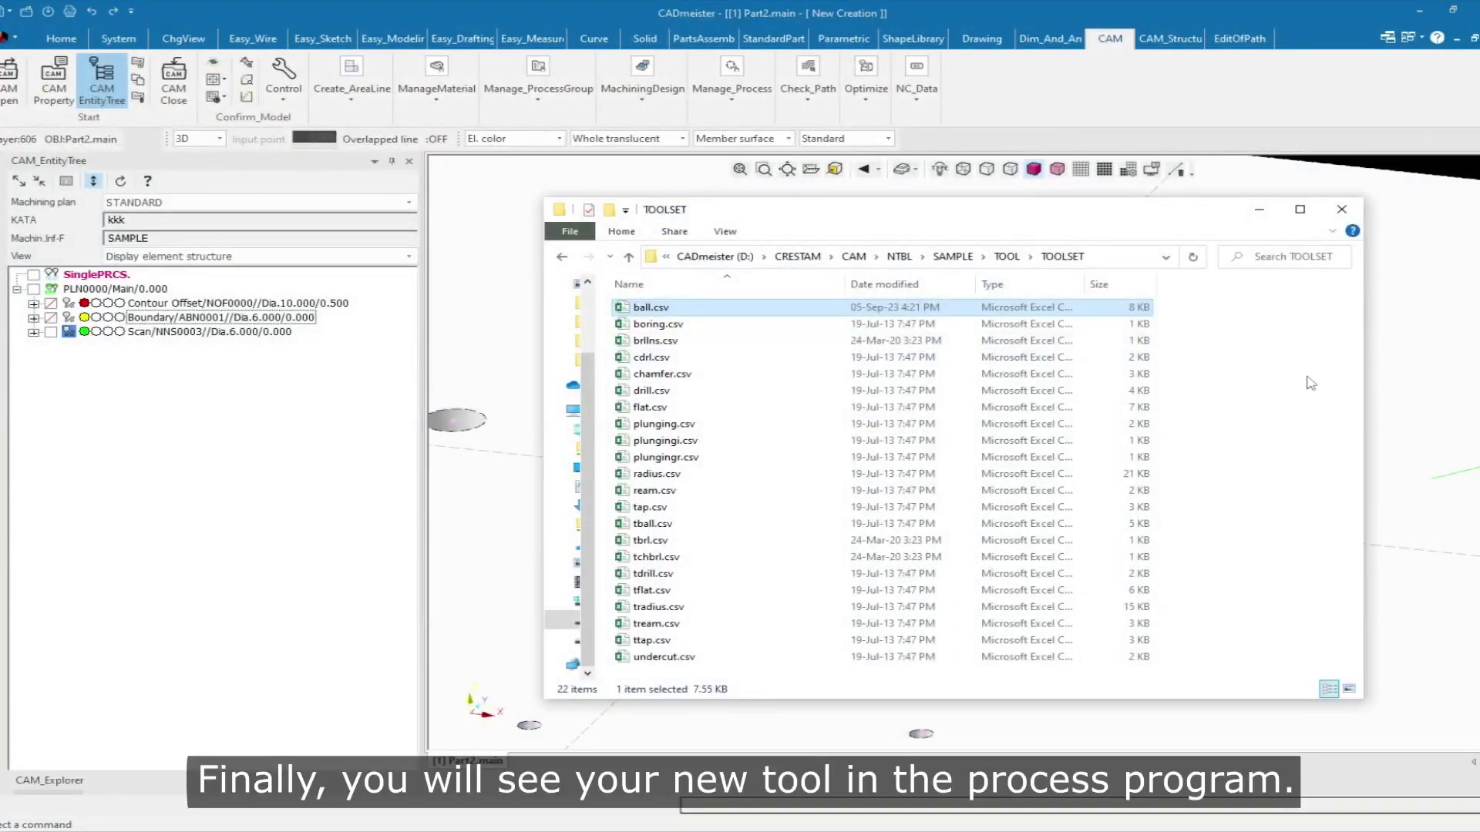
Step: Assign the ball22_set toolset to the Scan process, giving tool diameter 22.000
{"action": "left_click", "coordinate": [1198, 6]}
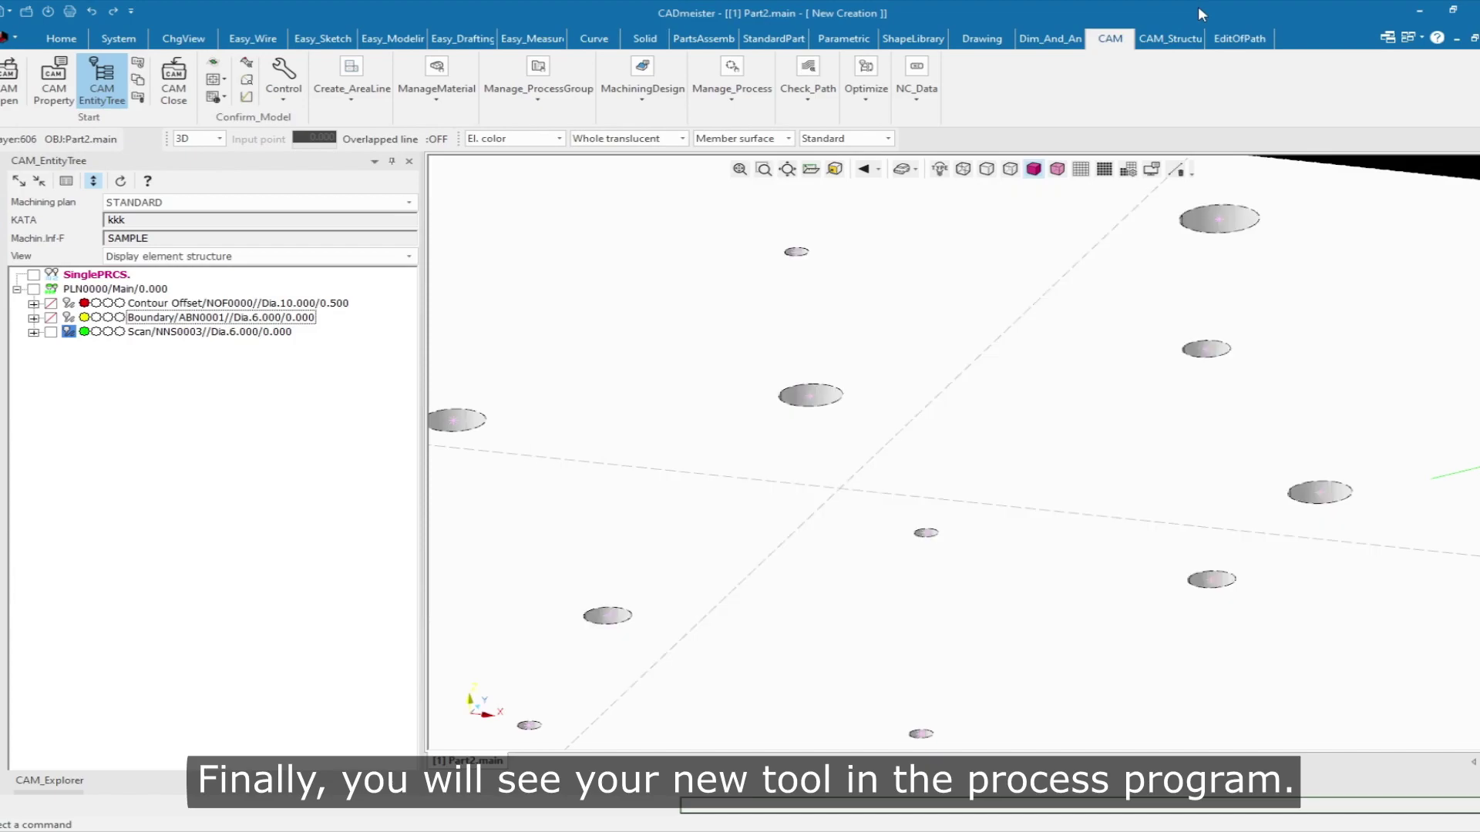
{"action": "left_click", "coordinate": [241, 336]}
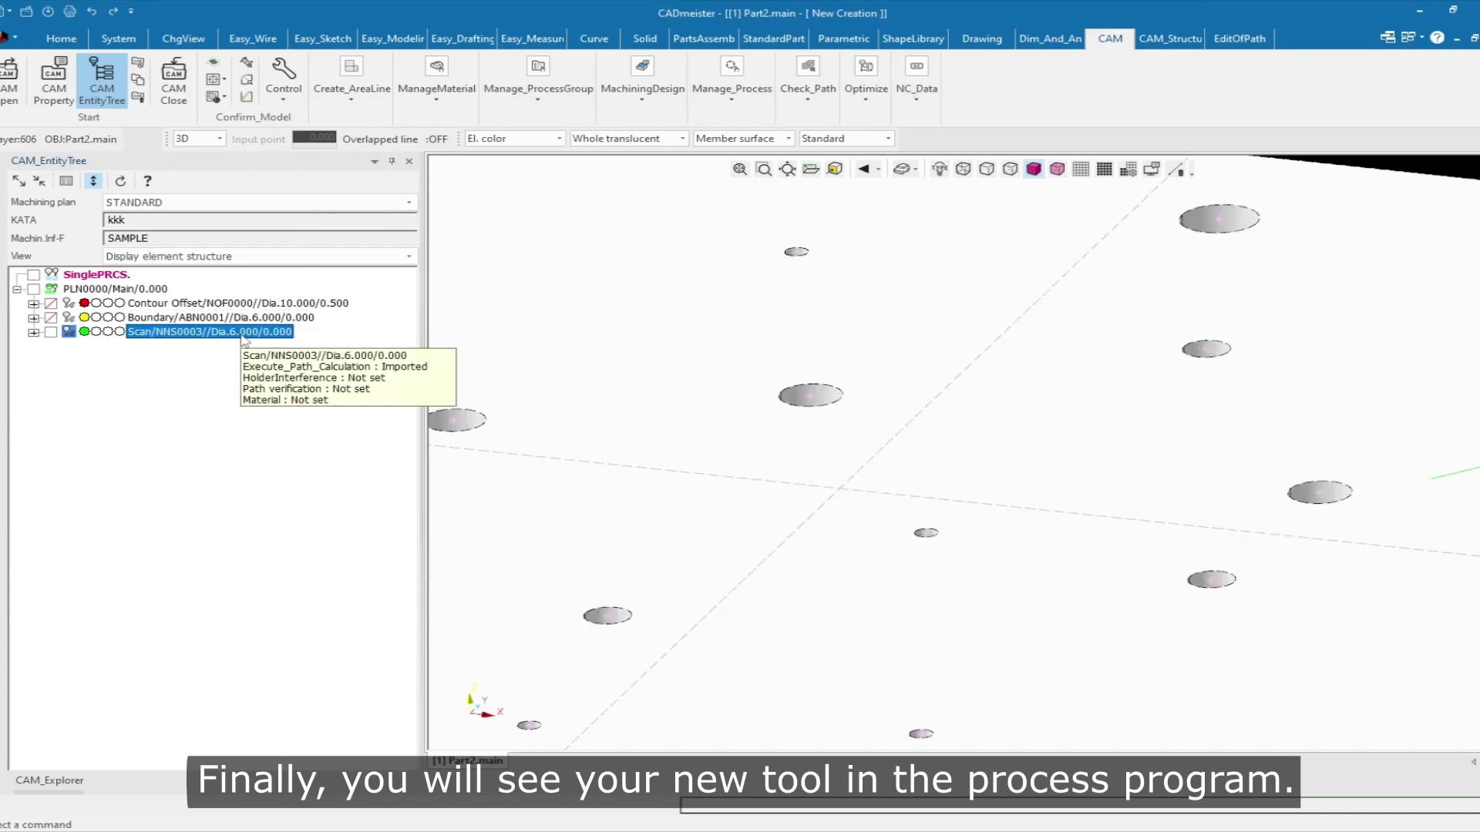
{"action": "double_click", "coordinate": [242, 336]}
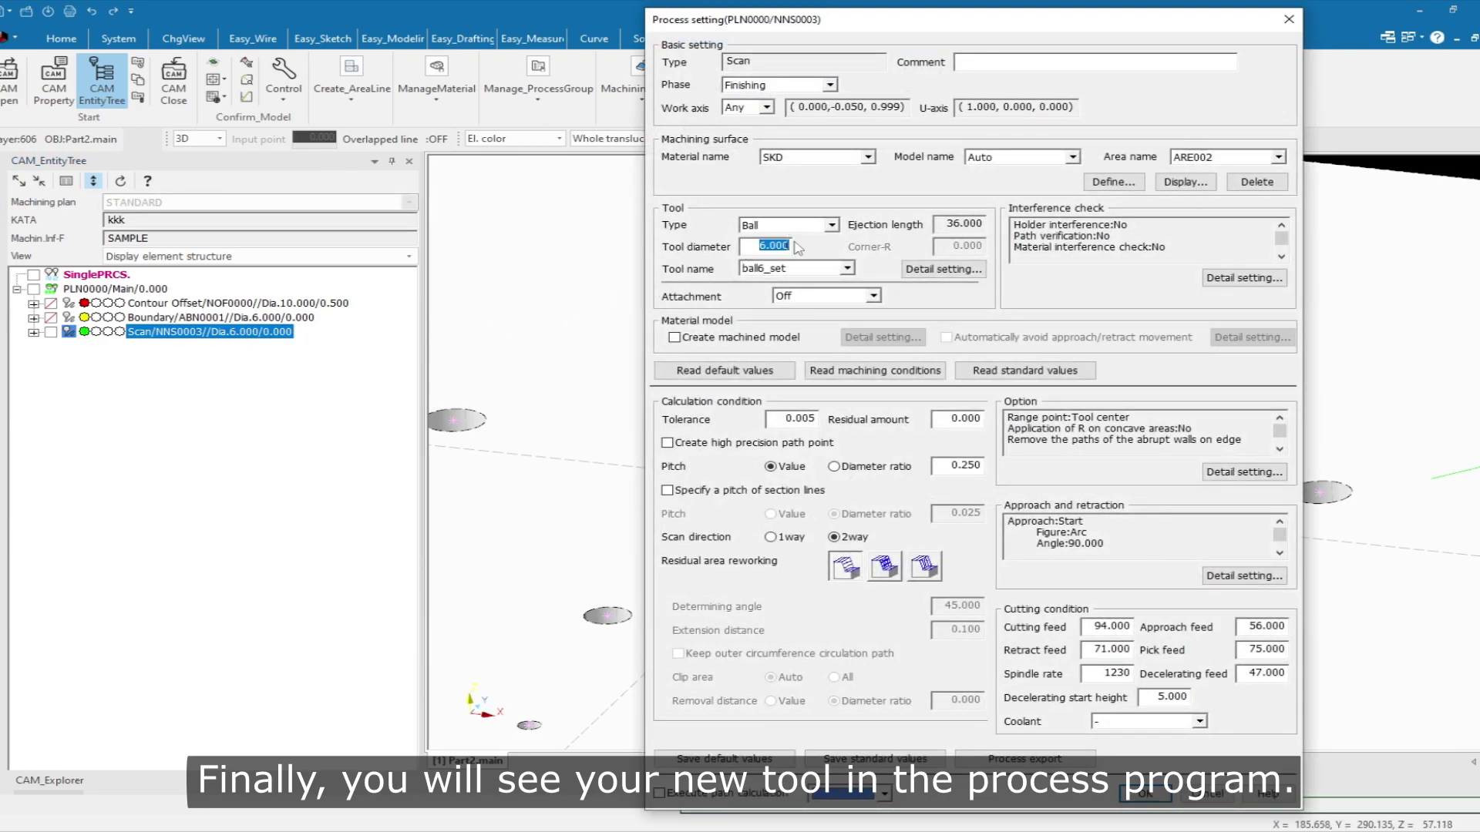
{"action": "type", "text": "22.000"}
{"action": "left_click", "coordinate": [804, 267]}
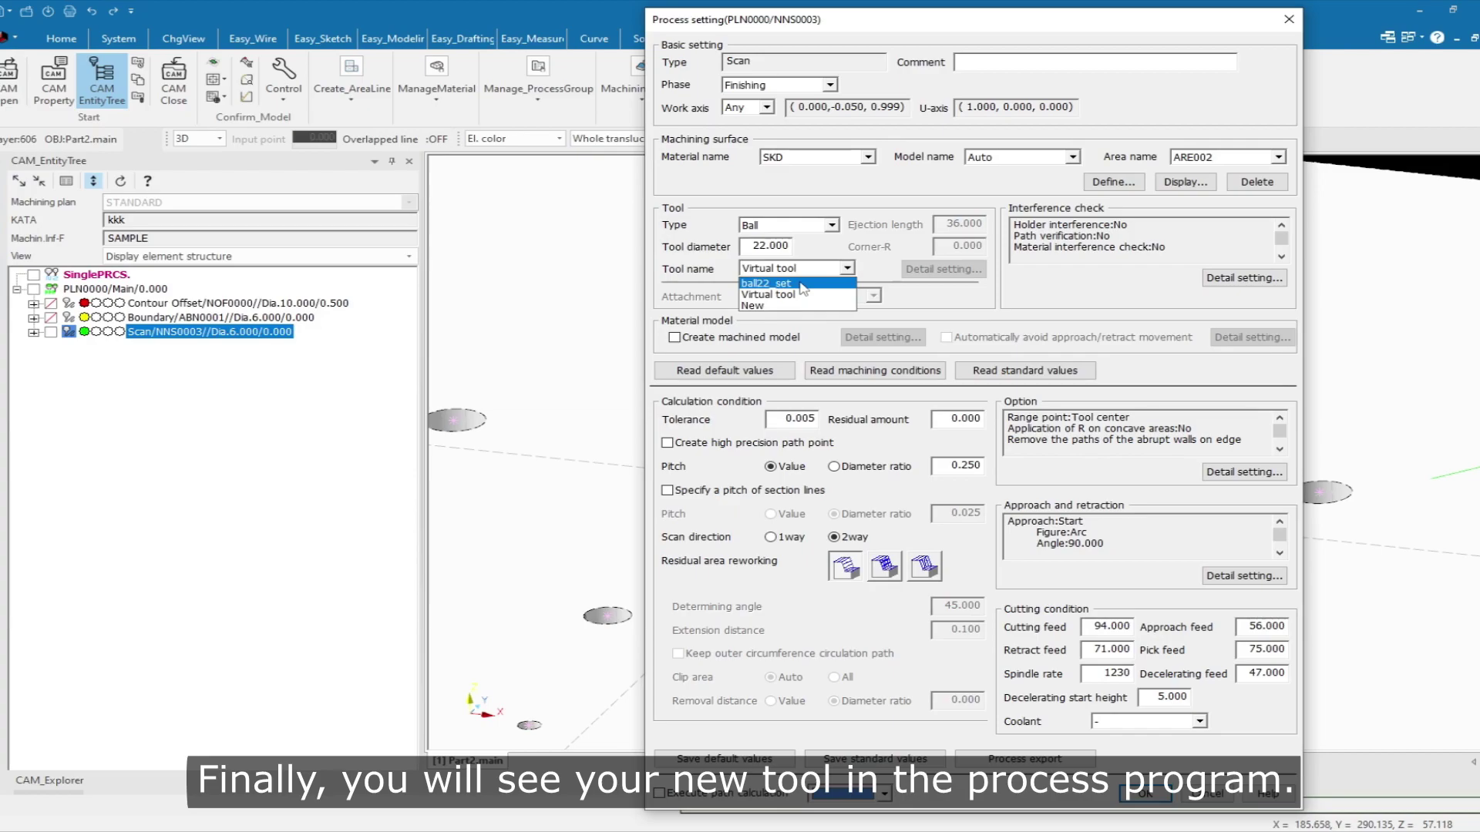
{"action": "left_click", "coordinate": [802, 284]}
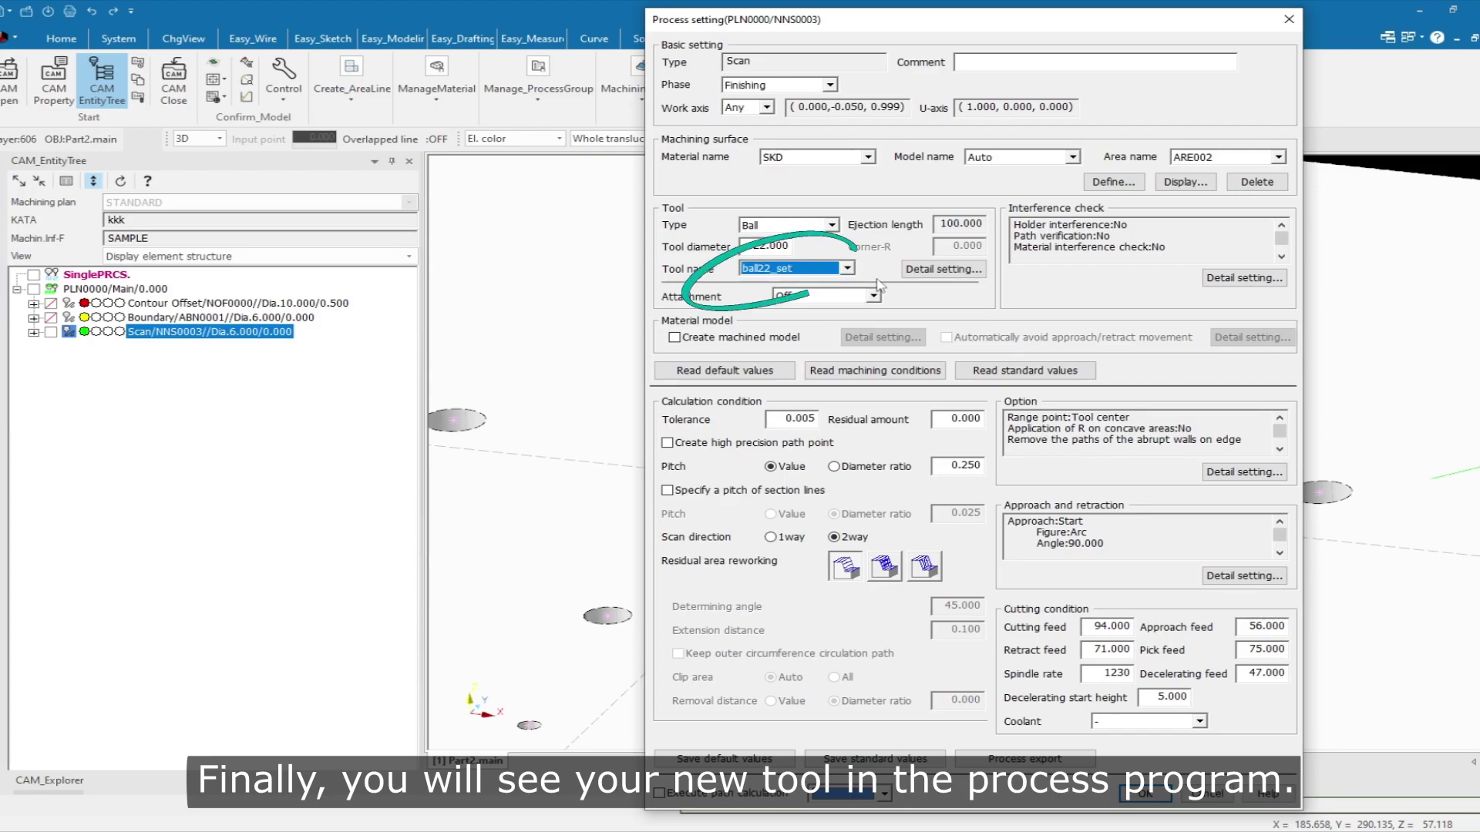